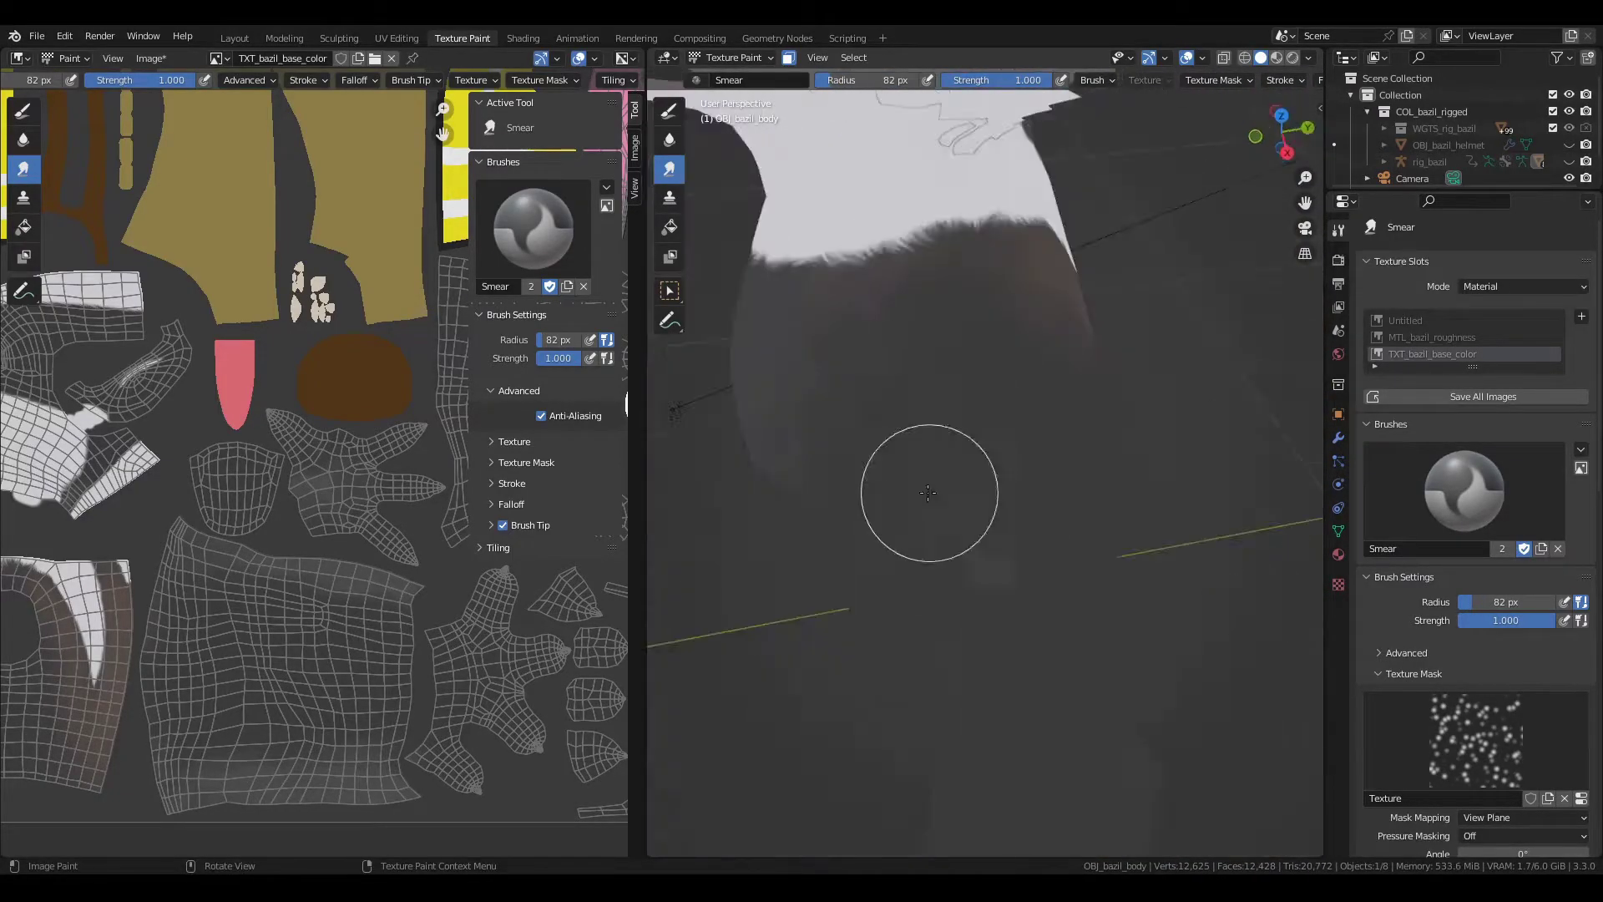
- Save the project and the TXT_bazil_base_color image, and smear the paint on the character's body
key("f")
key("ctrl+s")
left_click(150, 59)
left_click(172, 193)
mouse_move(980, 361)
middle_mouse_down()
mouse_move(971, 345)
mouse_move(894, 521)
middle_mouse_up()
middle_click_drag(969, 592, 1006, 693)
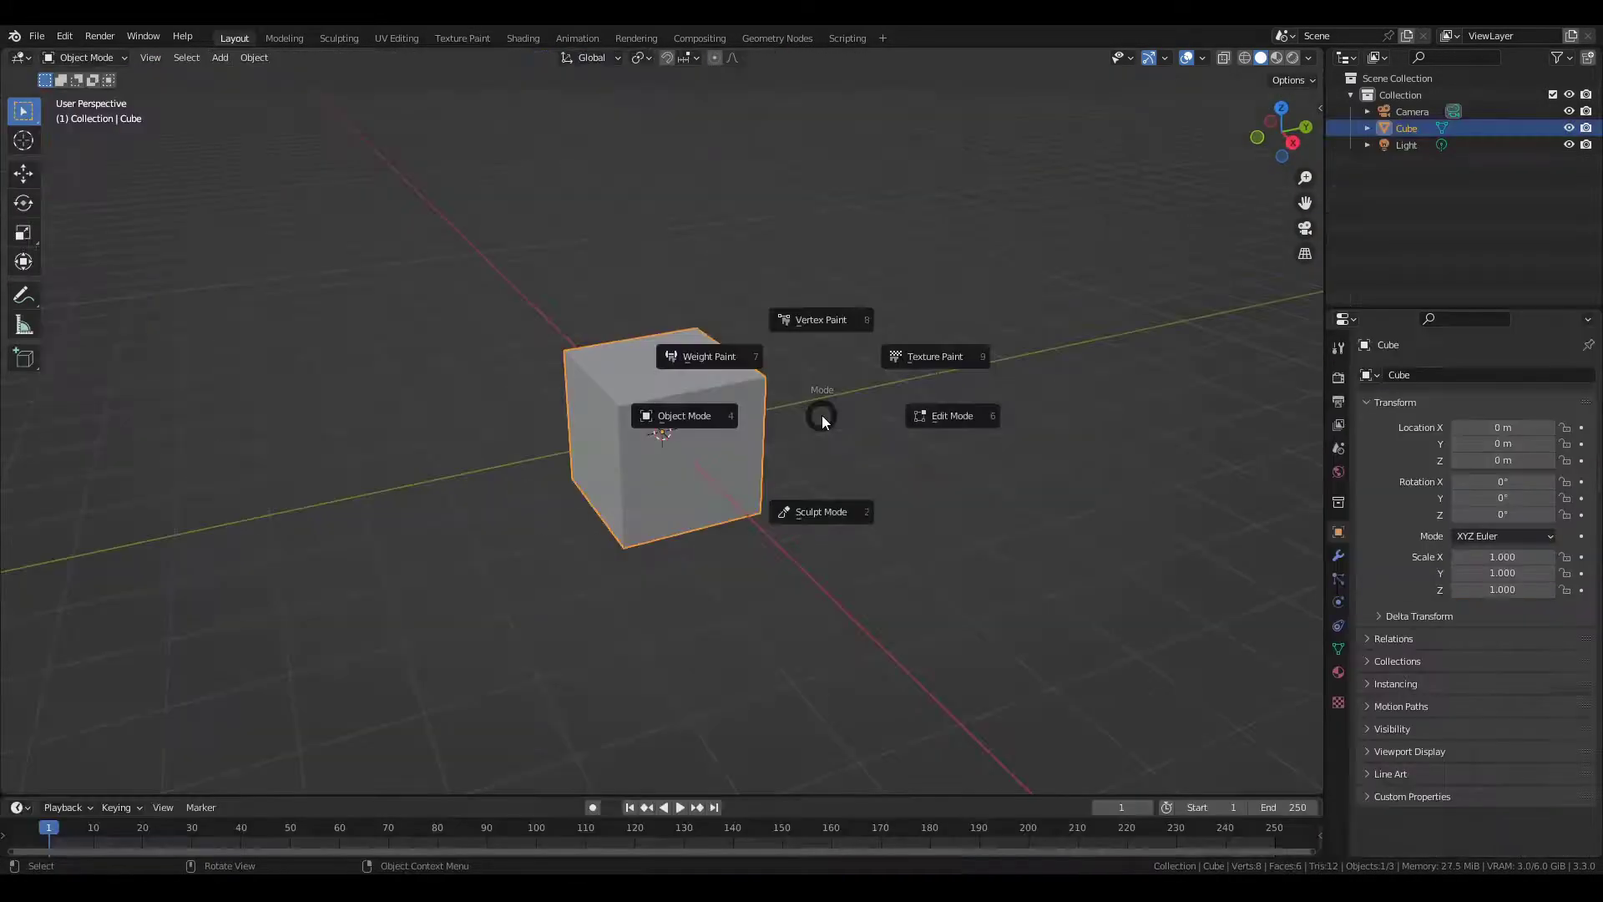
- Set up the default cube for painting in the Texture Paint workspace, in Texture Paint mode
left_click(455, 33)
left_click(478, 40)
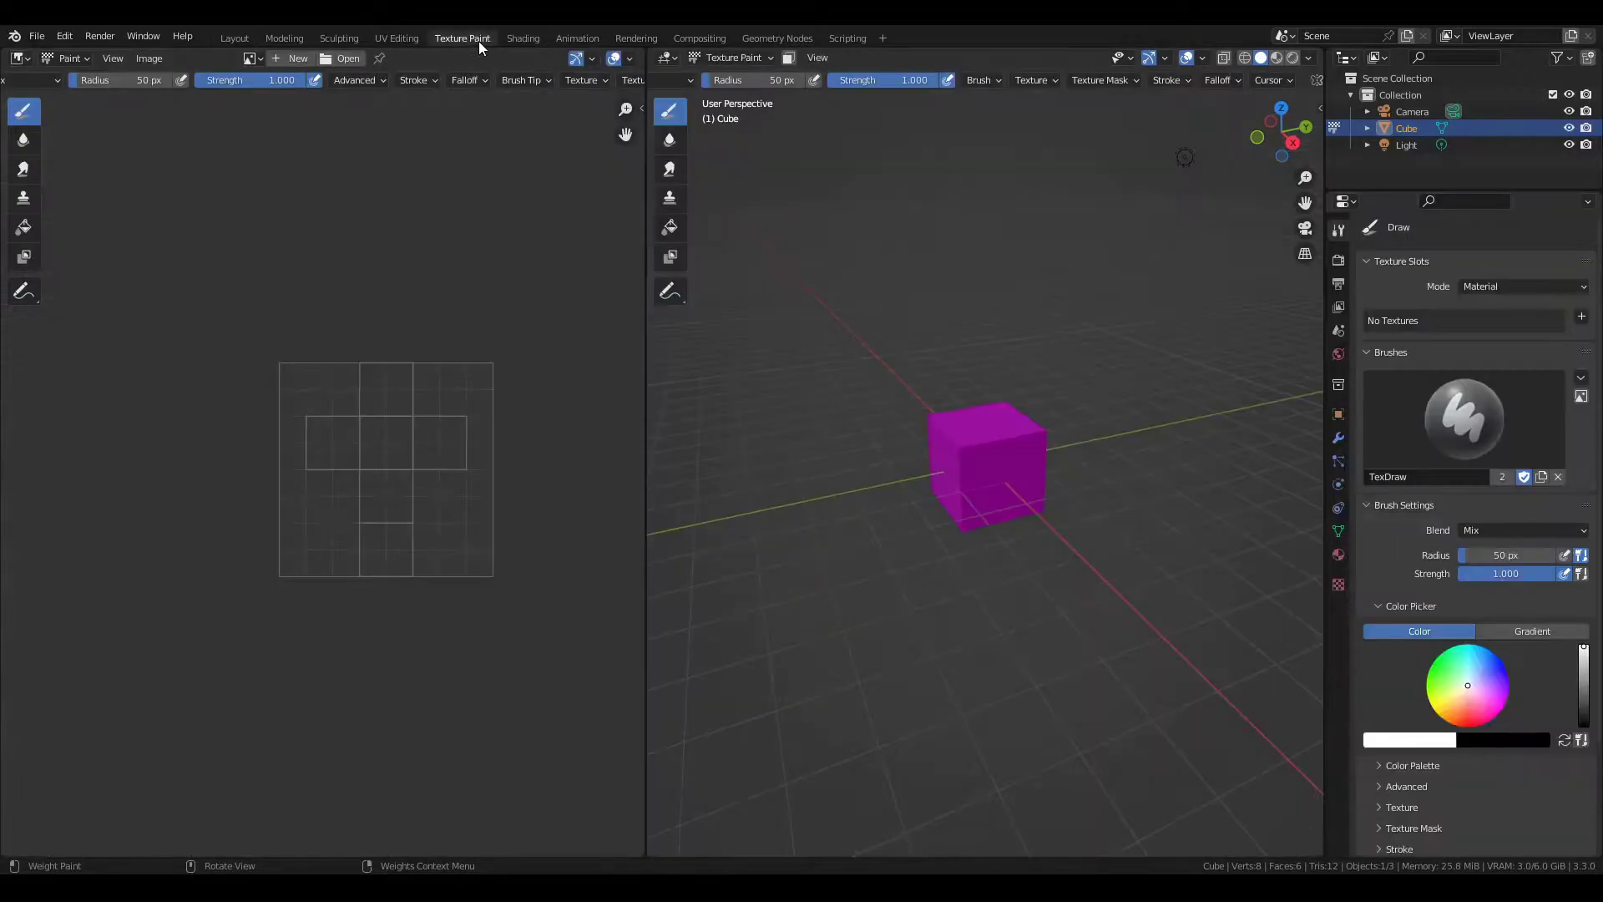
key("ctrl+Tab")
left_click(1150, 418)
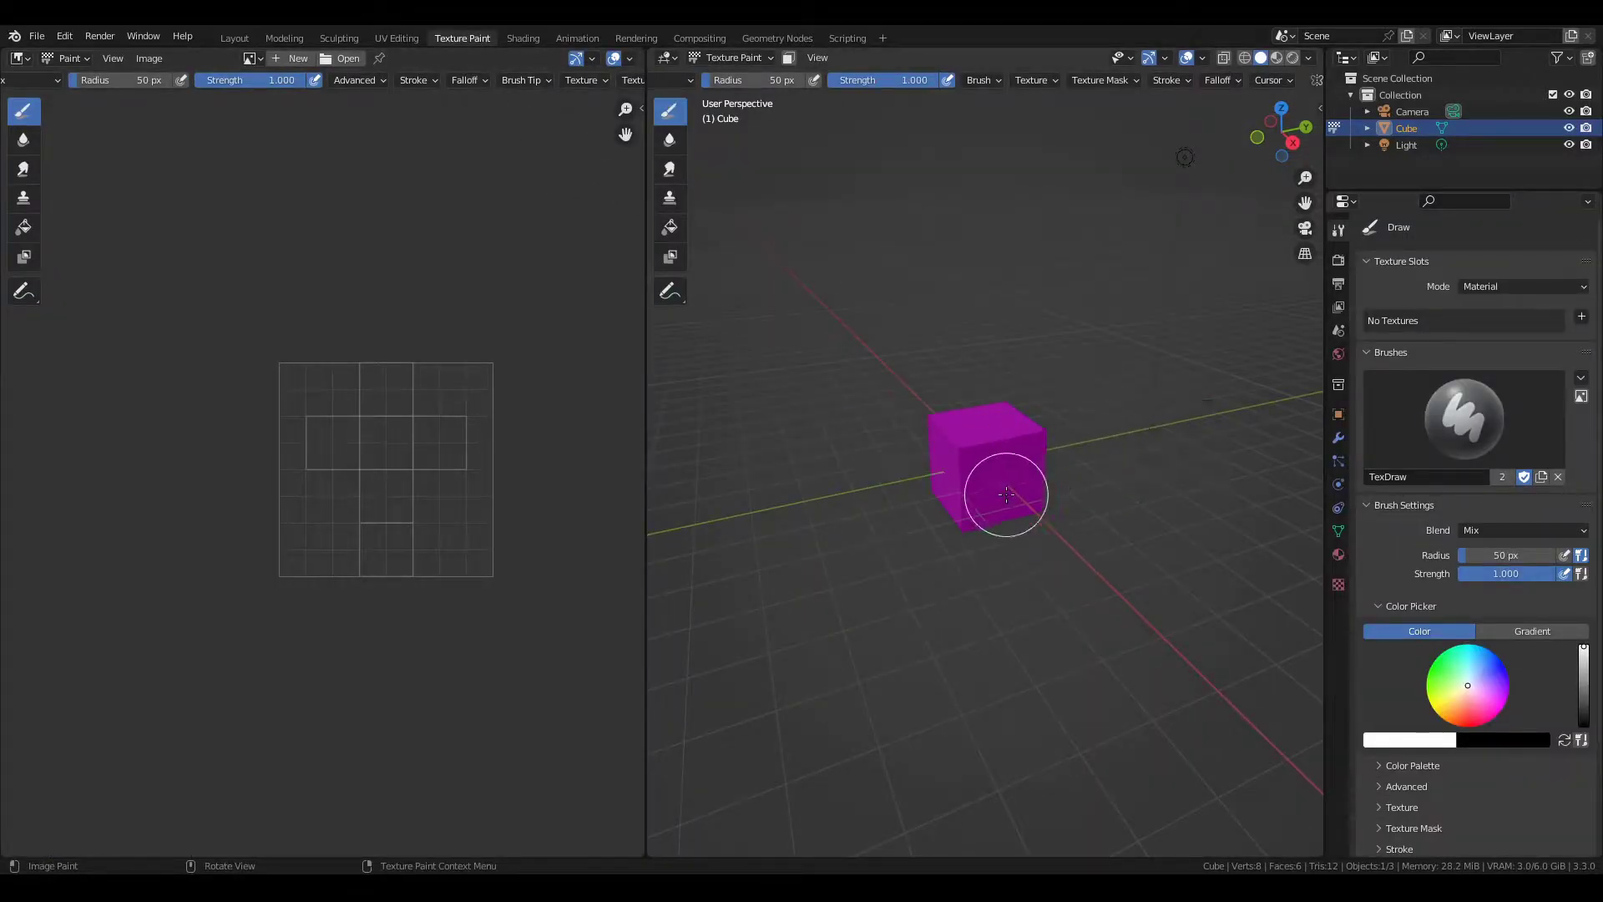
- Add a Base Color paint slot named Material Base Color to the cube, 1024 by 1024 px with a blank fill
scroll(1006, 487, "up", 3)
left_click(1582, 316)
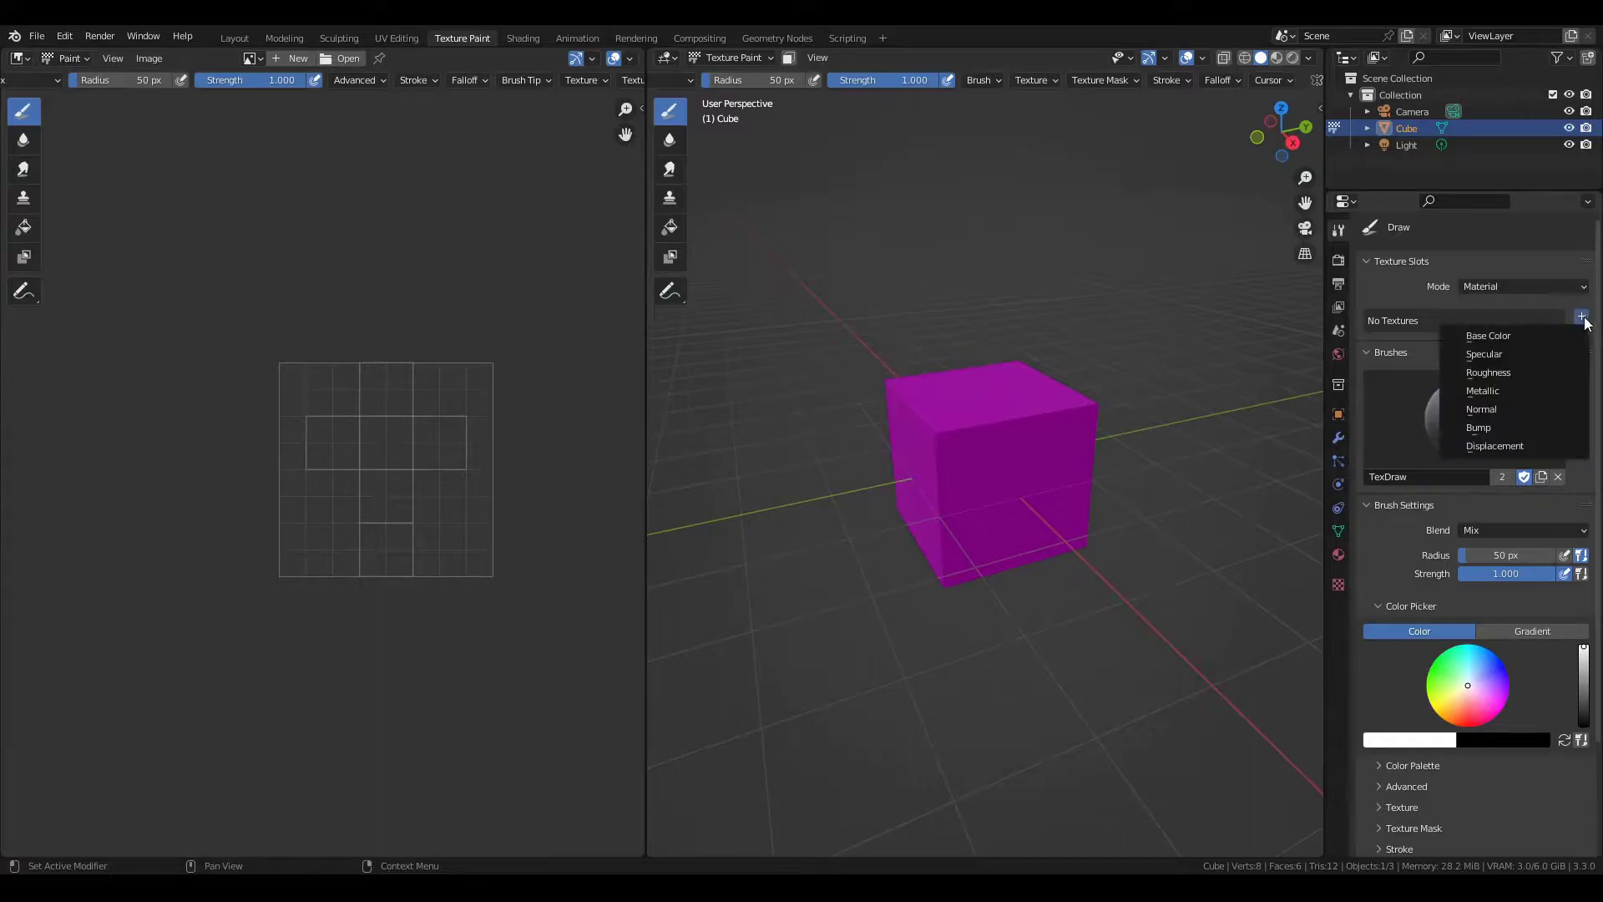
left_click(1528, 341)
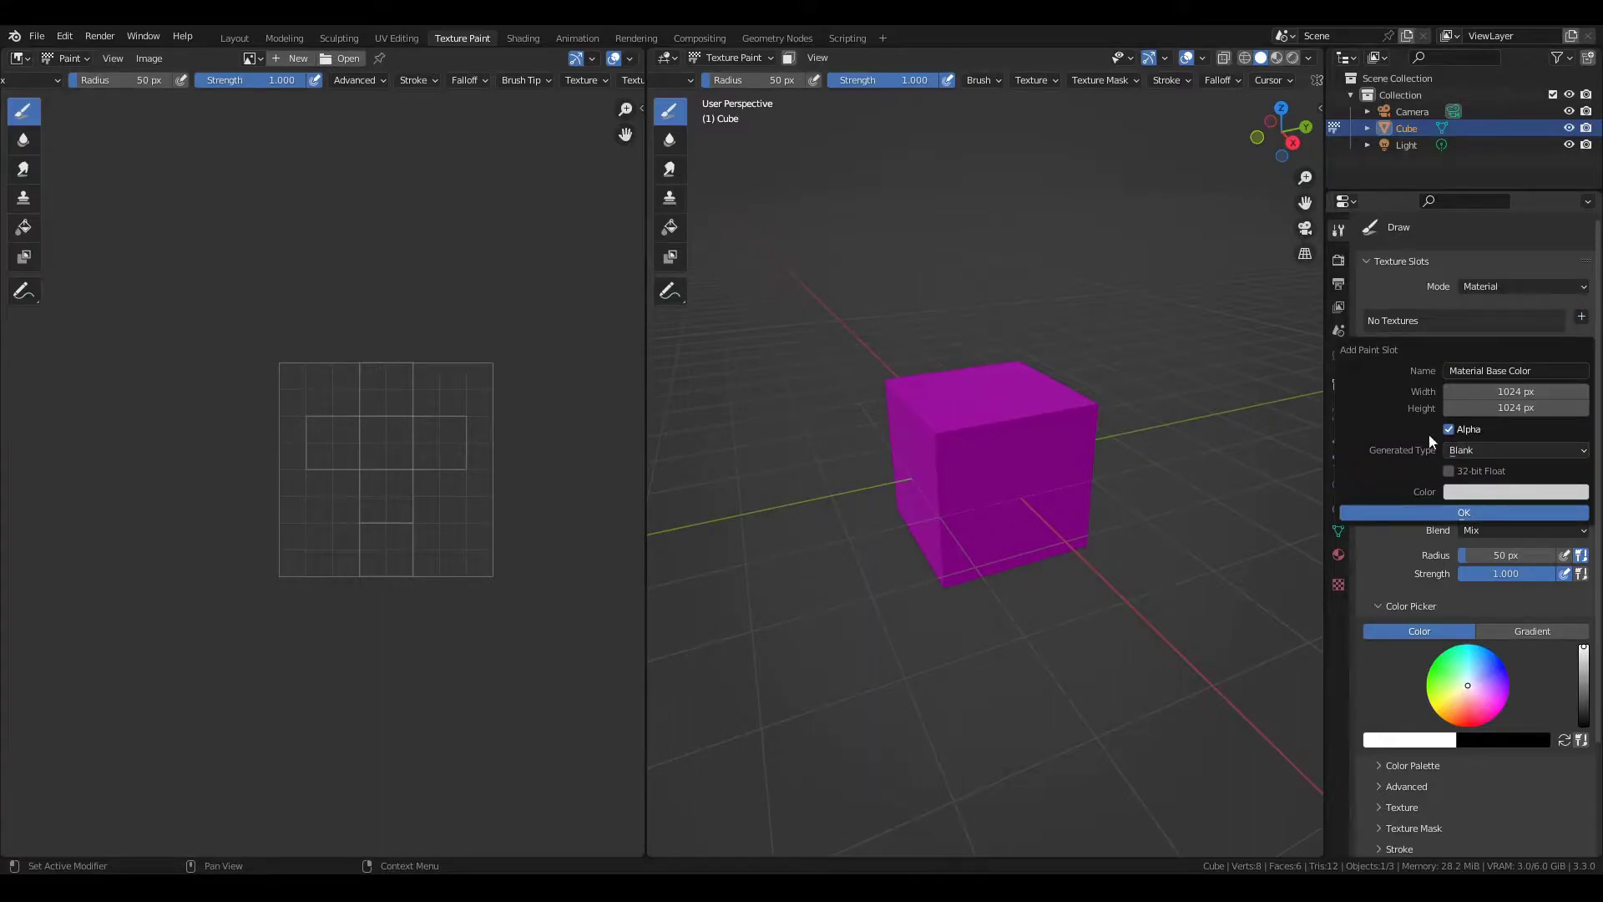
left_click(1390, 518)
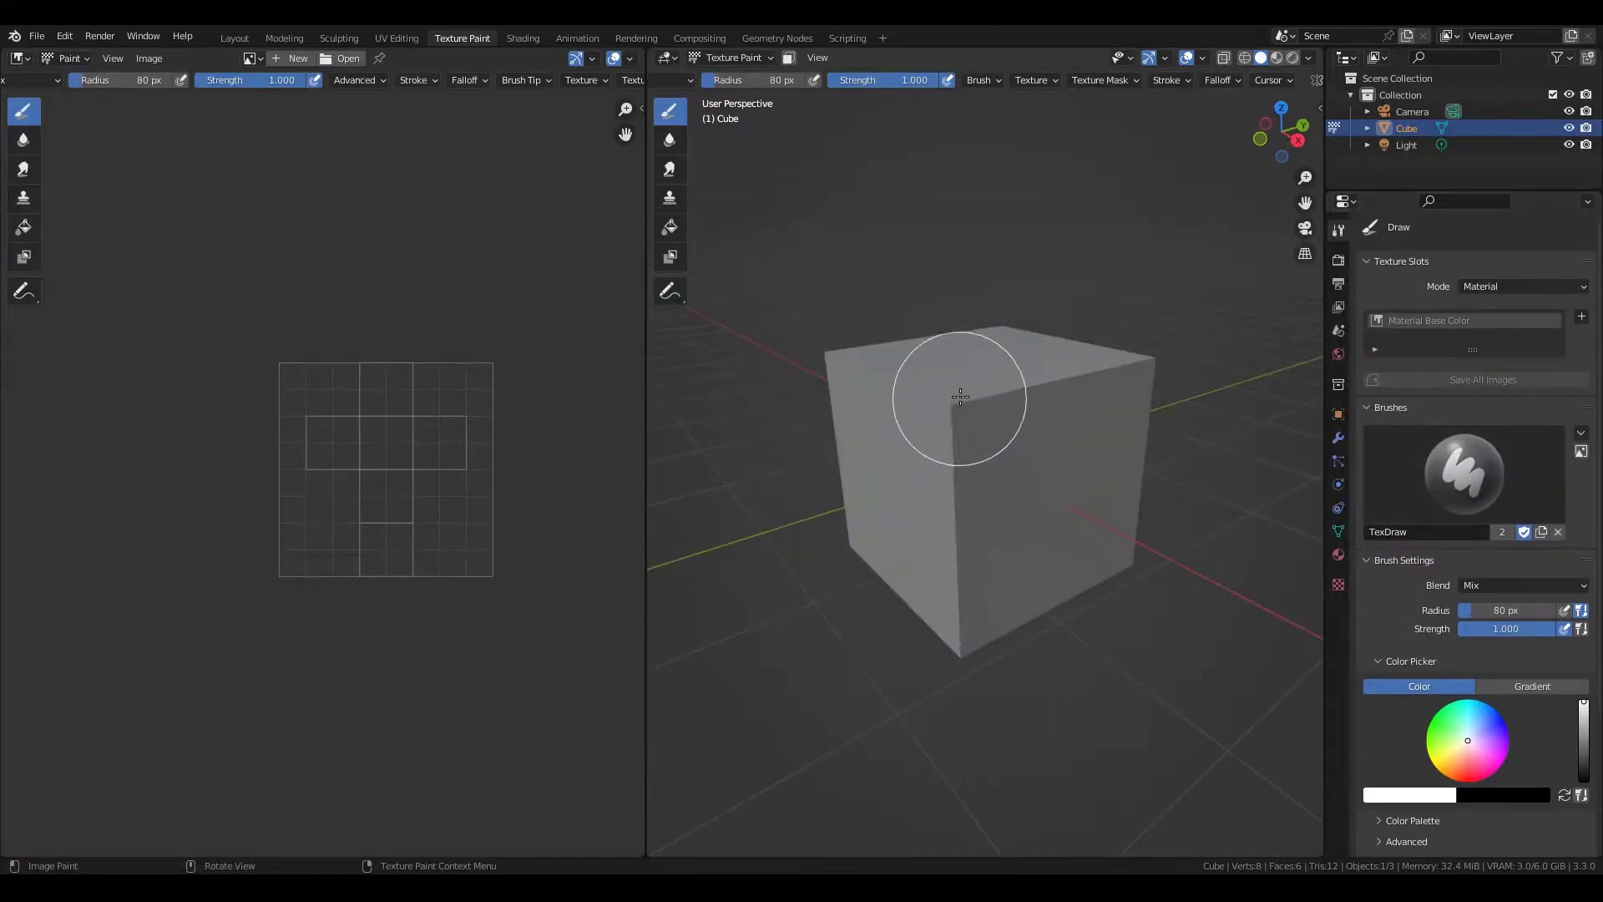
- Enlarge the draw brush to a 117 px radius and paint a white patch around the cube's upper corner
mouse_move(978, 404)
middle_mouse_down()
mouse_move(988, 434)
mouse_move(976, 400)
mouse_move(972, 442)
middle_mouse_up()
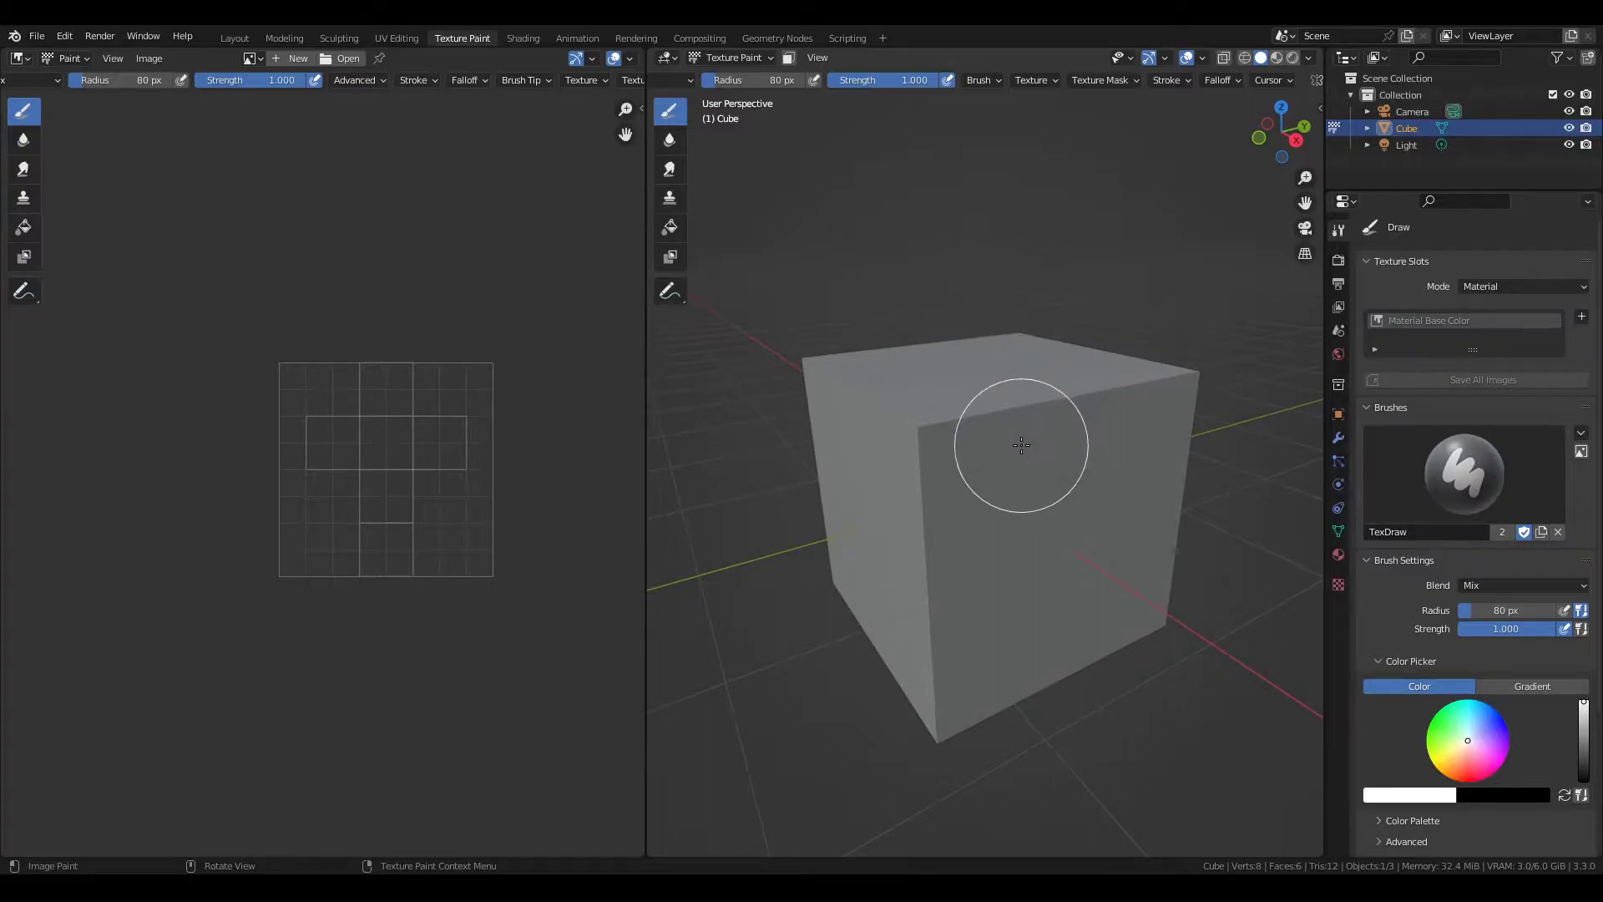
key("bracketright")
key("bracketright")
key("bracketright")
key("bracketright")
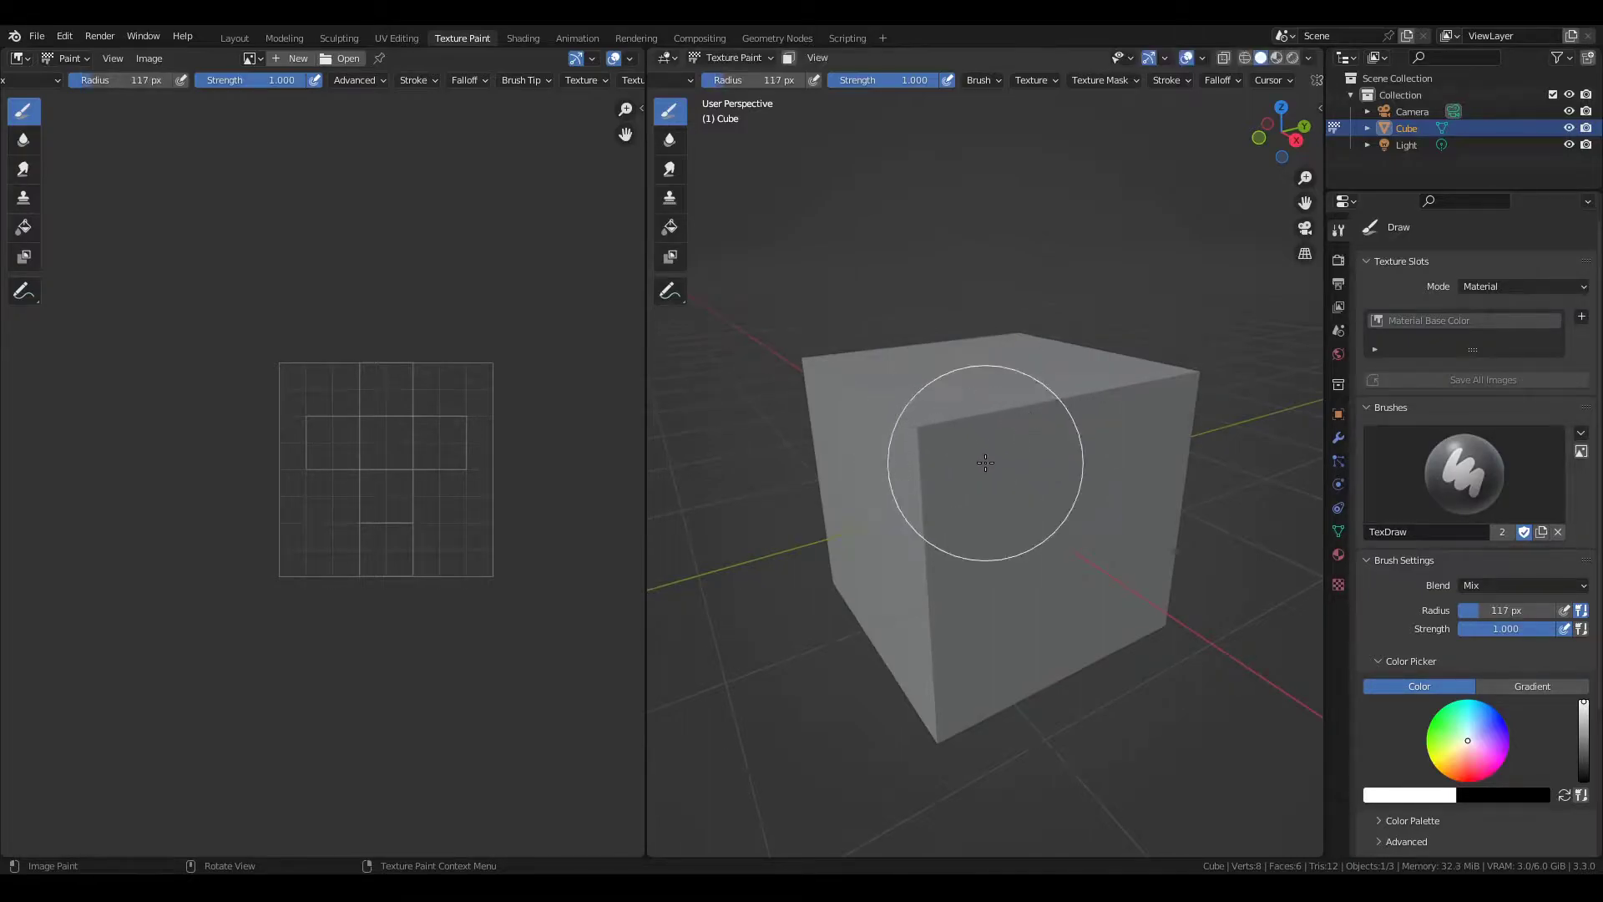
mouse_move(983, 465)
left_mouse_down()
mouse_move(919, 458)
mouse_move(985, 410)
mouse_move(956, 406)
left_mouse_up()
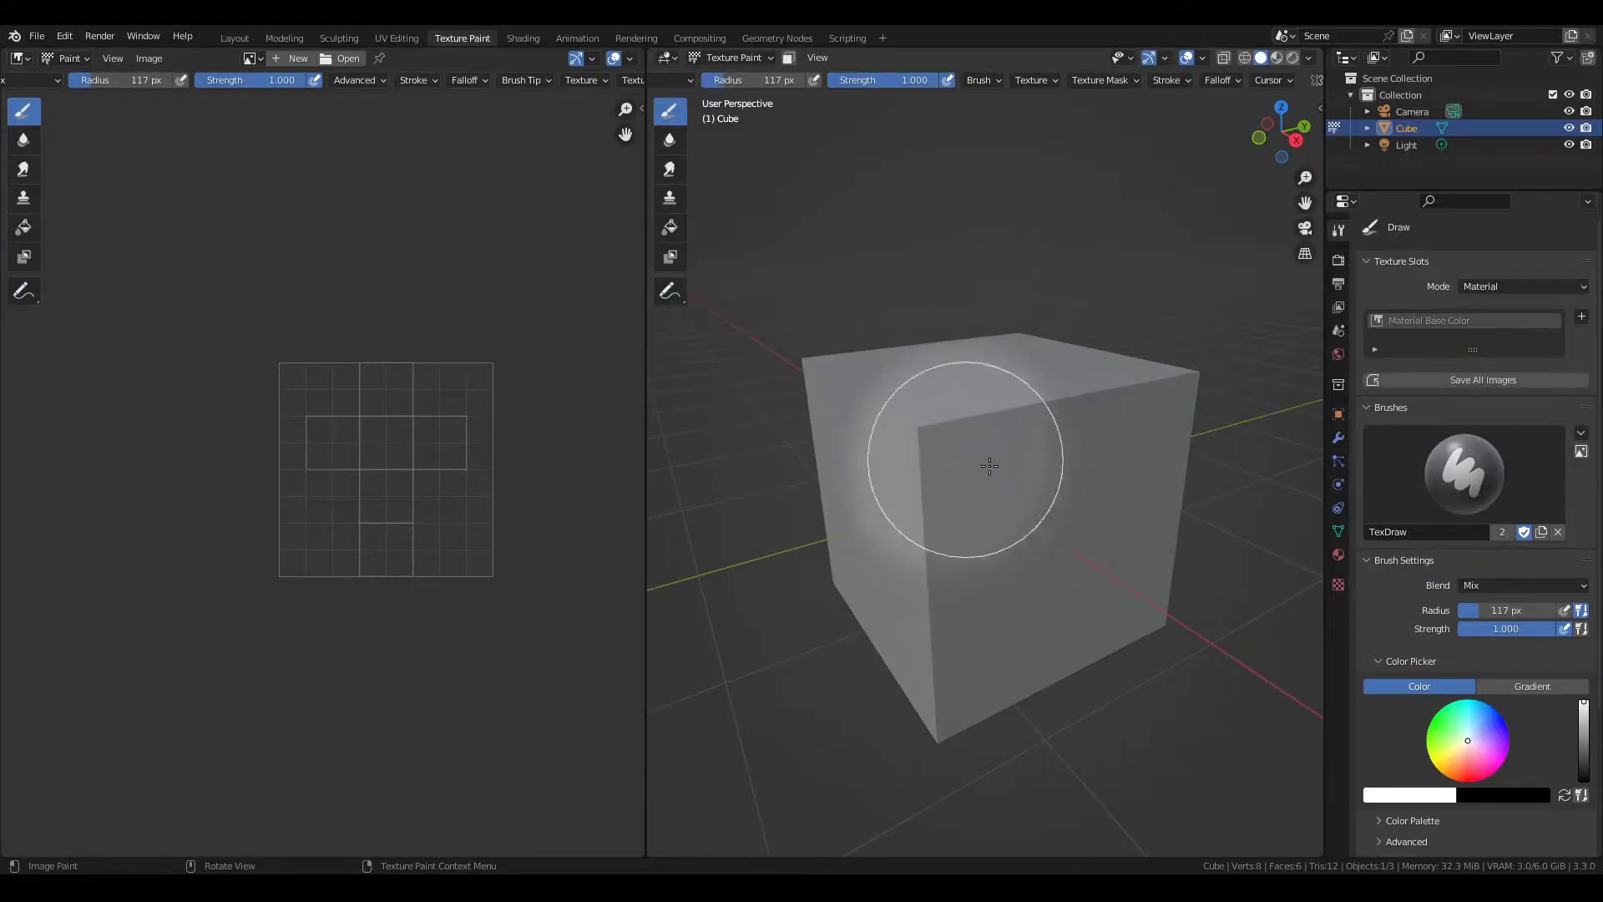
middle_click_drag(991, 465, 955, 483)
- Darken the brush color to a medium grey and paint the lower part of the cube's front face
scroll(1486, 679, "down", 5)
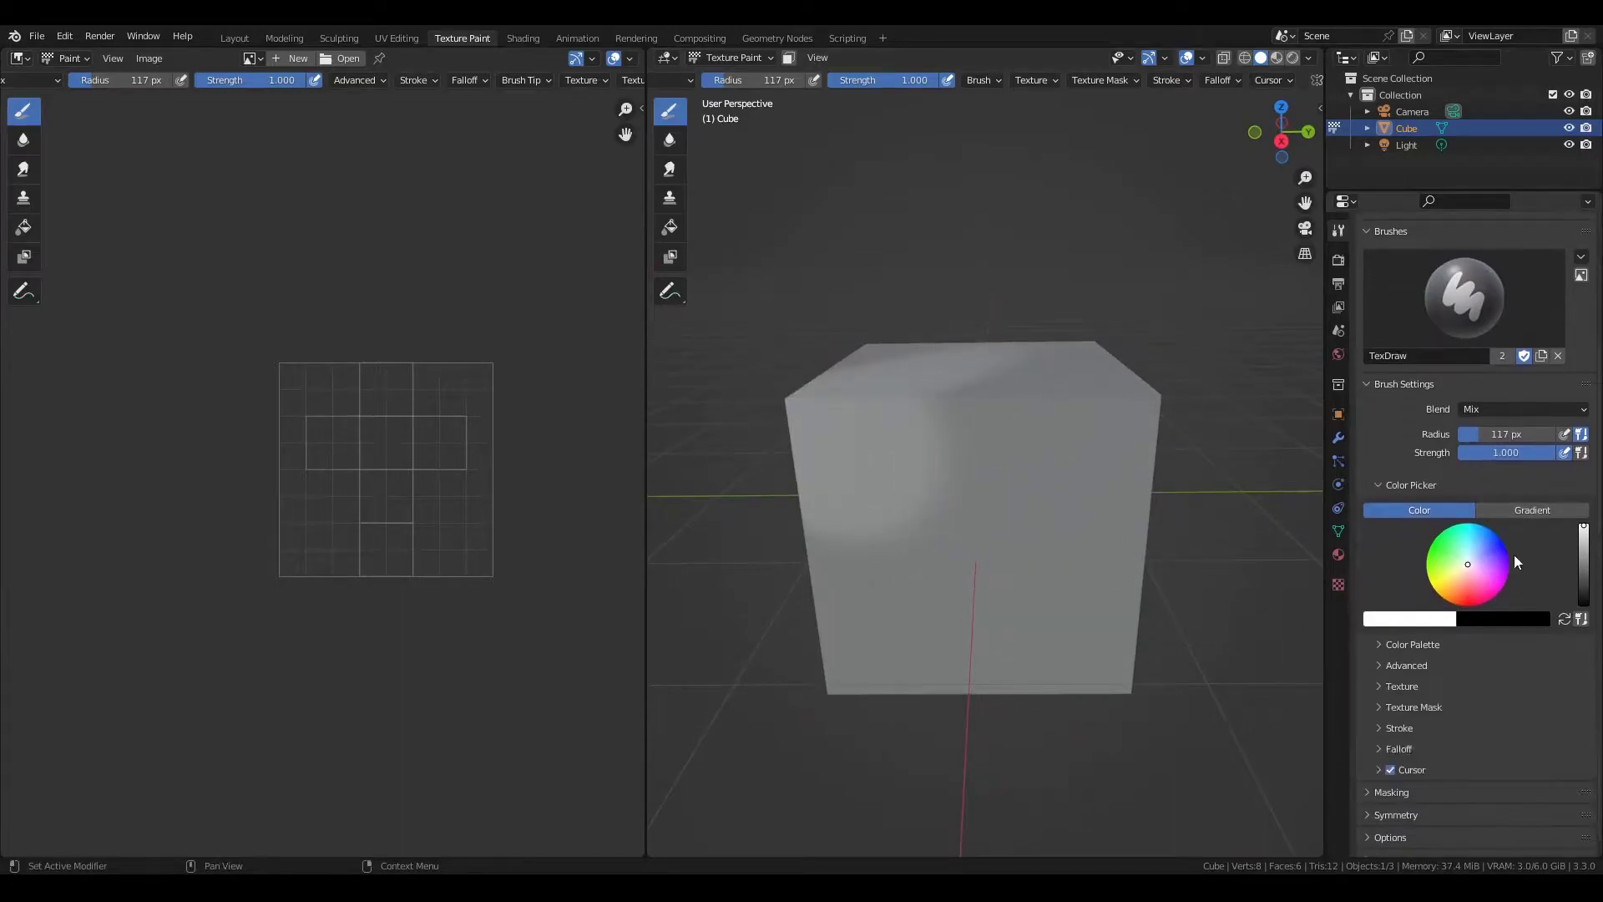
left_click(1584, 576)
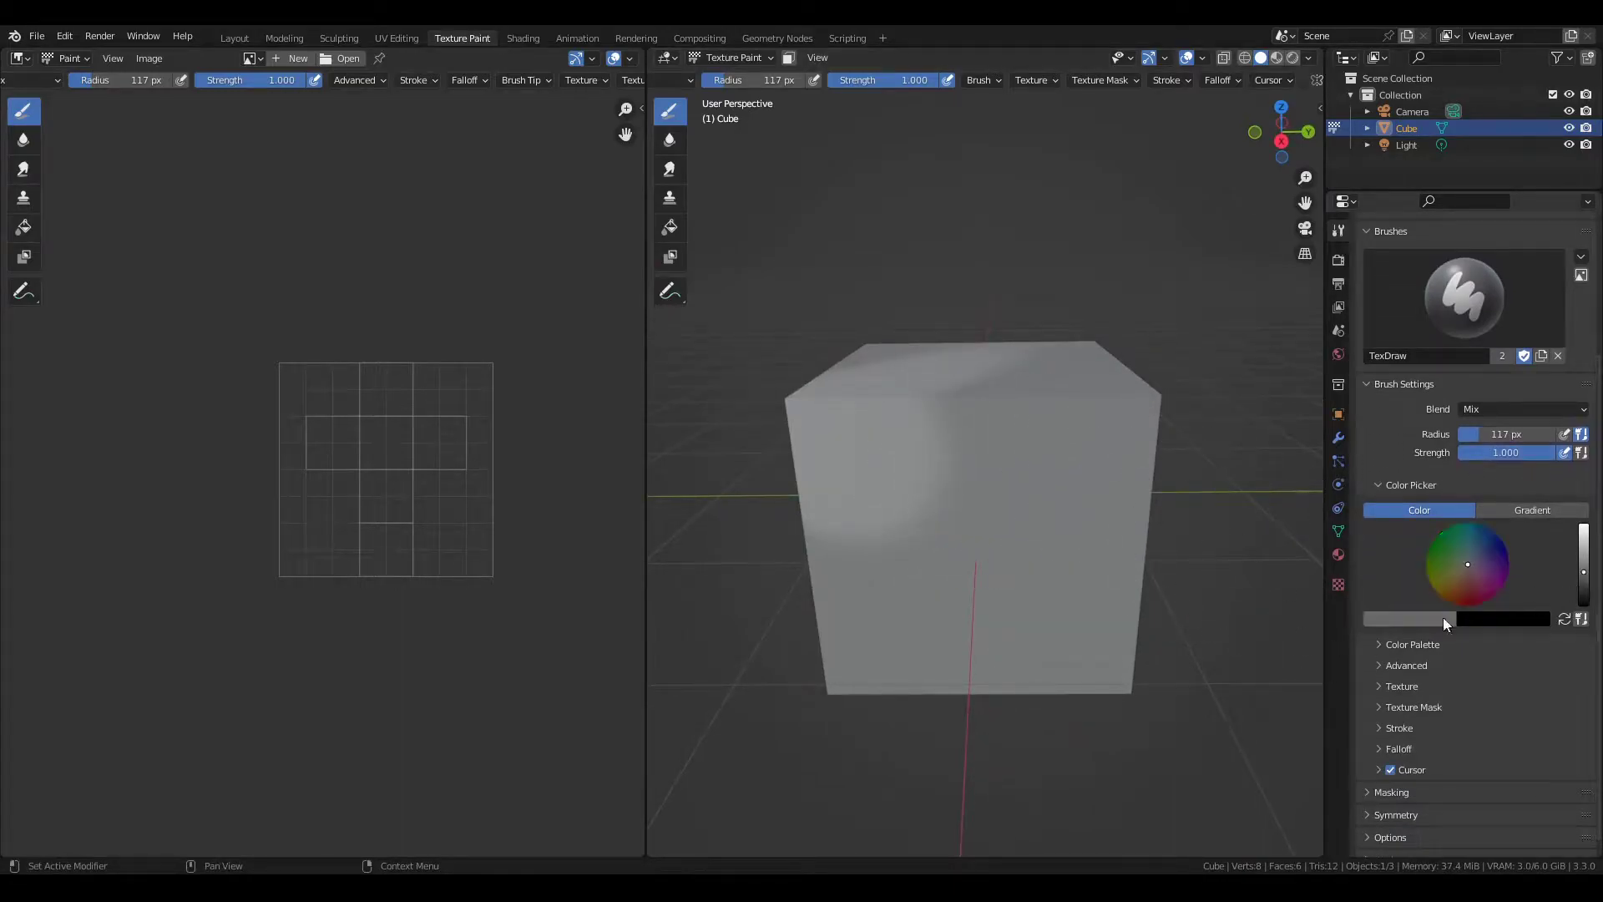
mouse_move(894, 705)
left_mouse_down()
mouse_move(1138, 526)
mouse_move(840, 707)
left_mouse_up()
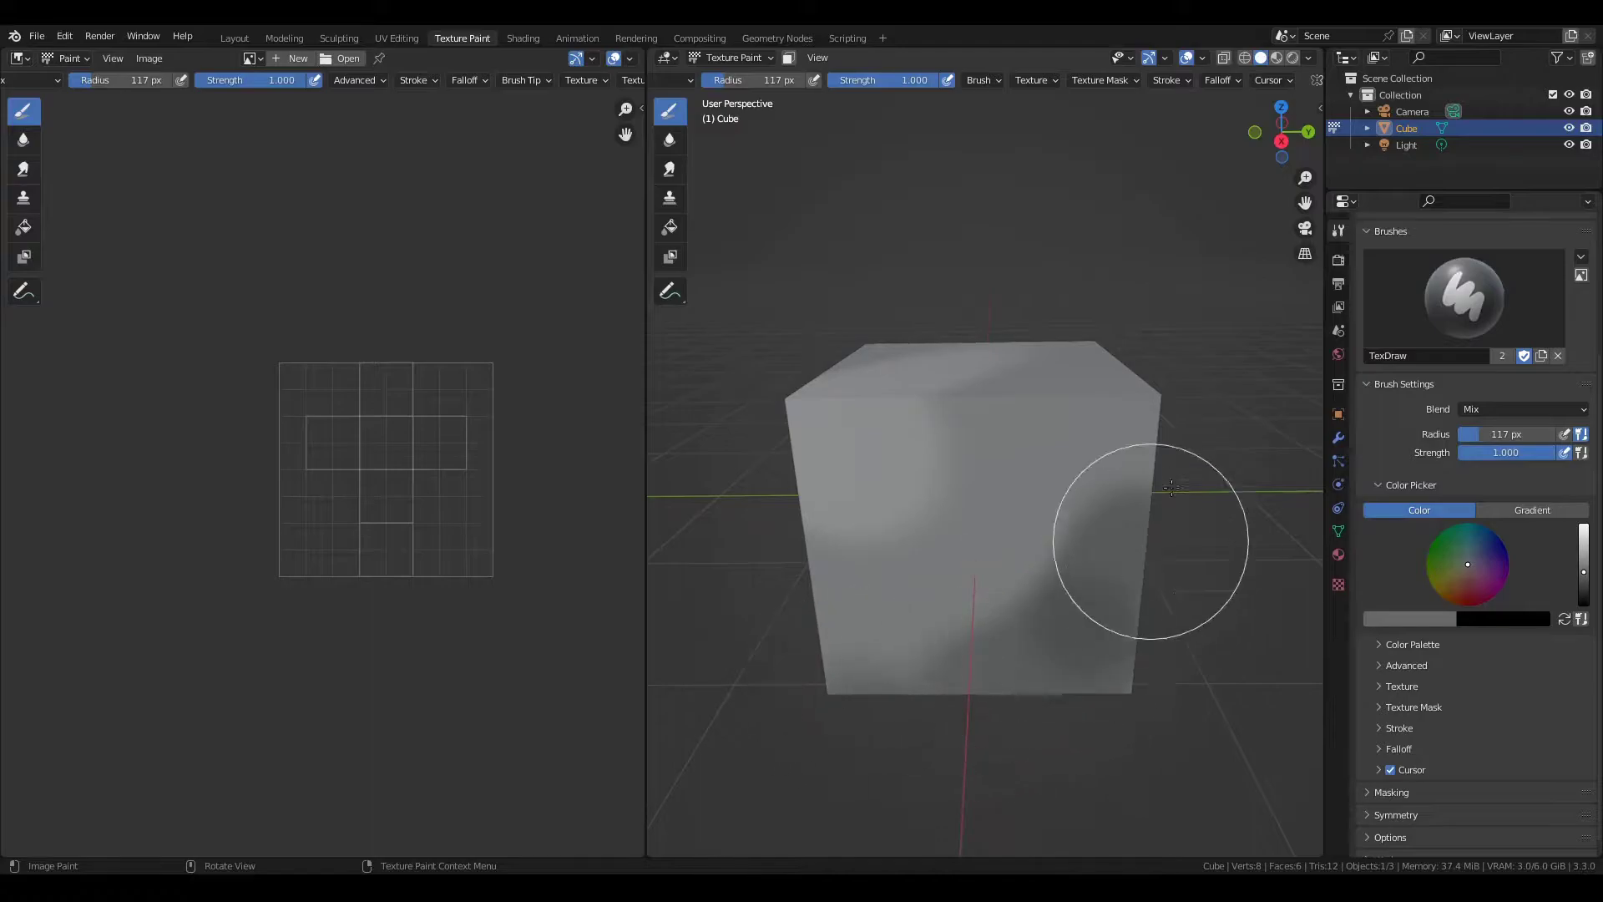
middle_click_drag(1144, 543, 1326, 498)
- Lighten the brush grey slightly, paint over the border of the dark patch, and sample a color from the face
left_click(1585, 562)
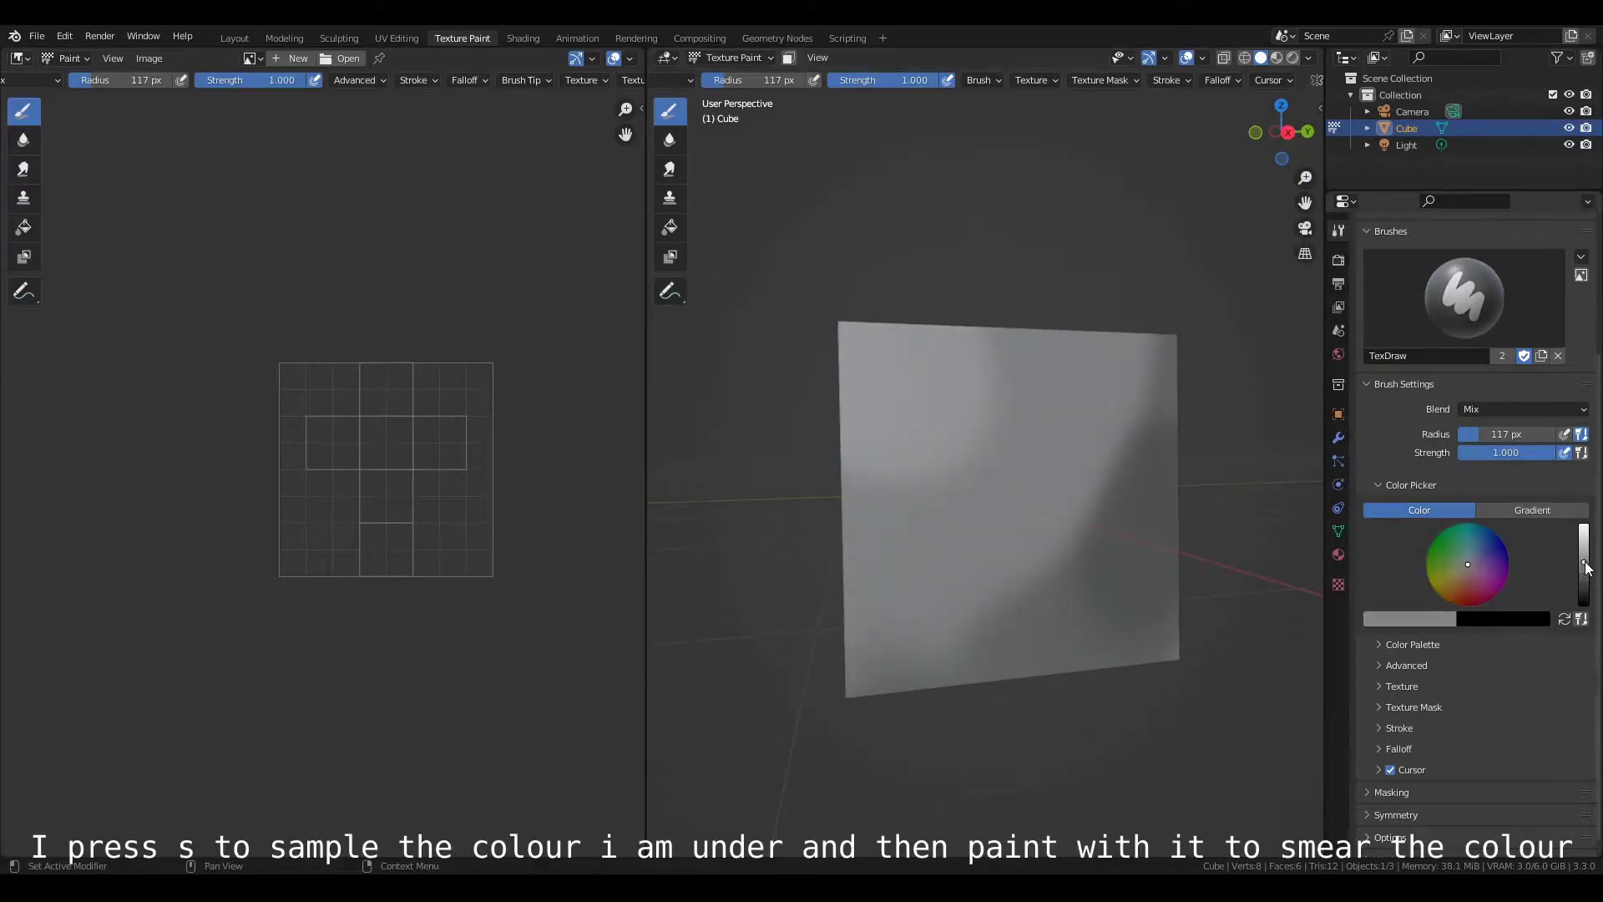
mouse_move(897, 601)
left_mouse_down()
mouse_move(955, 608)
mouse_move(1099, 429)
mouse_move(1056, 568)
left_mouse_up()
key("s")
- Reduce the brush radius to 68 px and blend the light and dark areas of the face by repeatedly sampling and painting nearby colors
key("f")
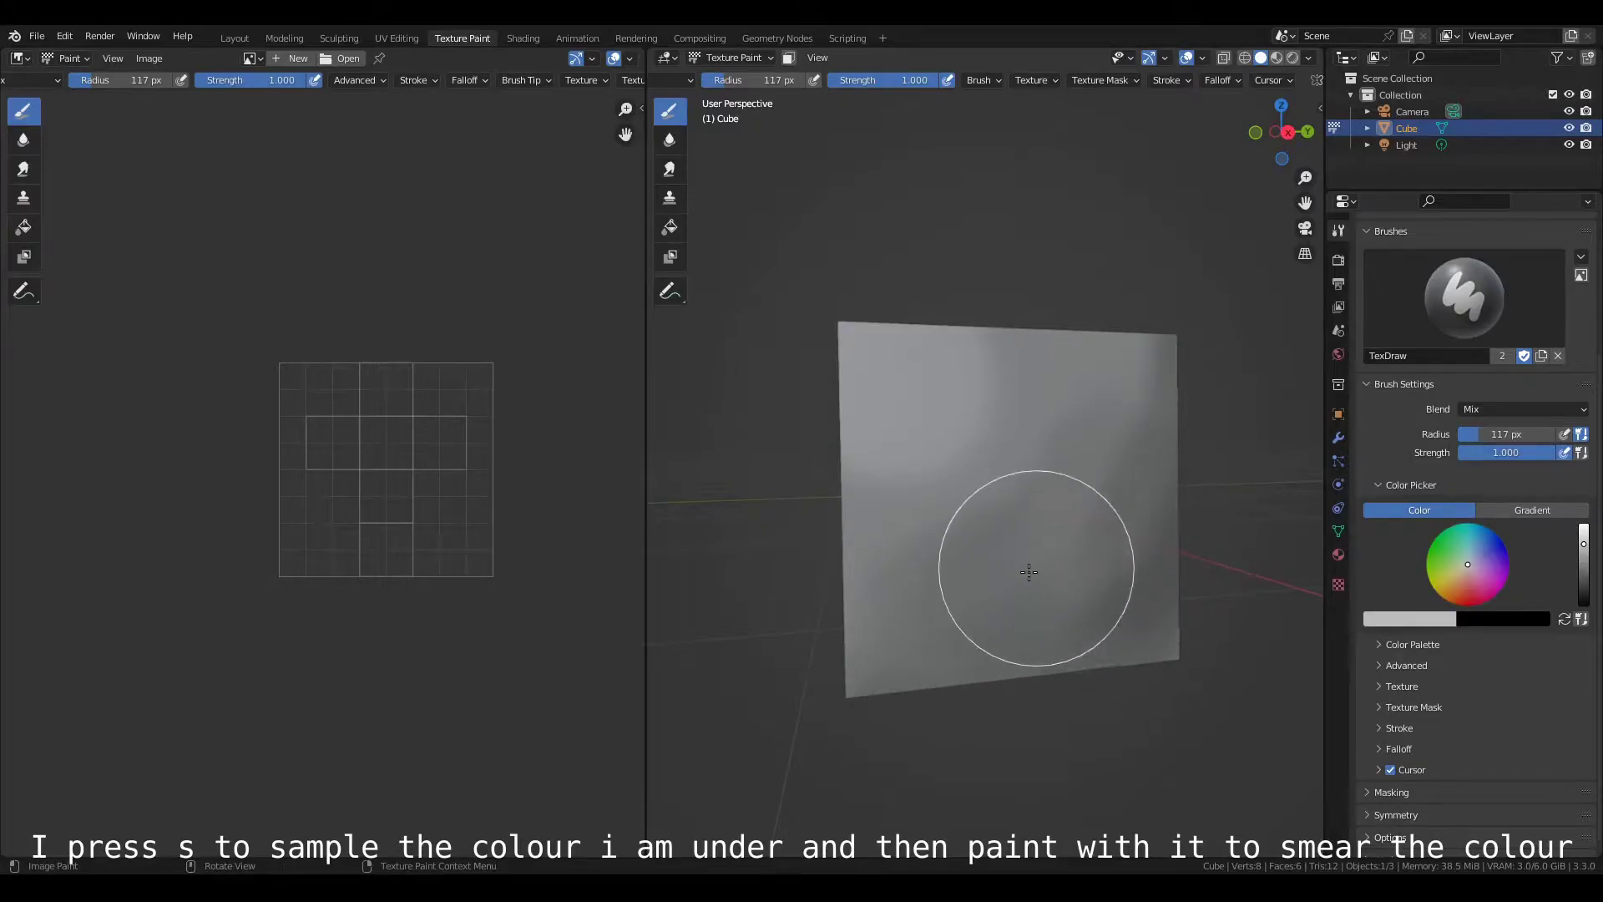
left_click(1090, 571)
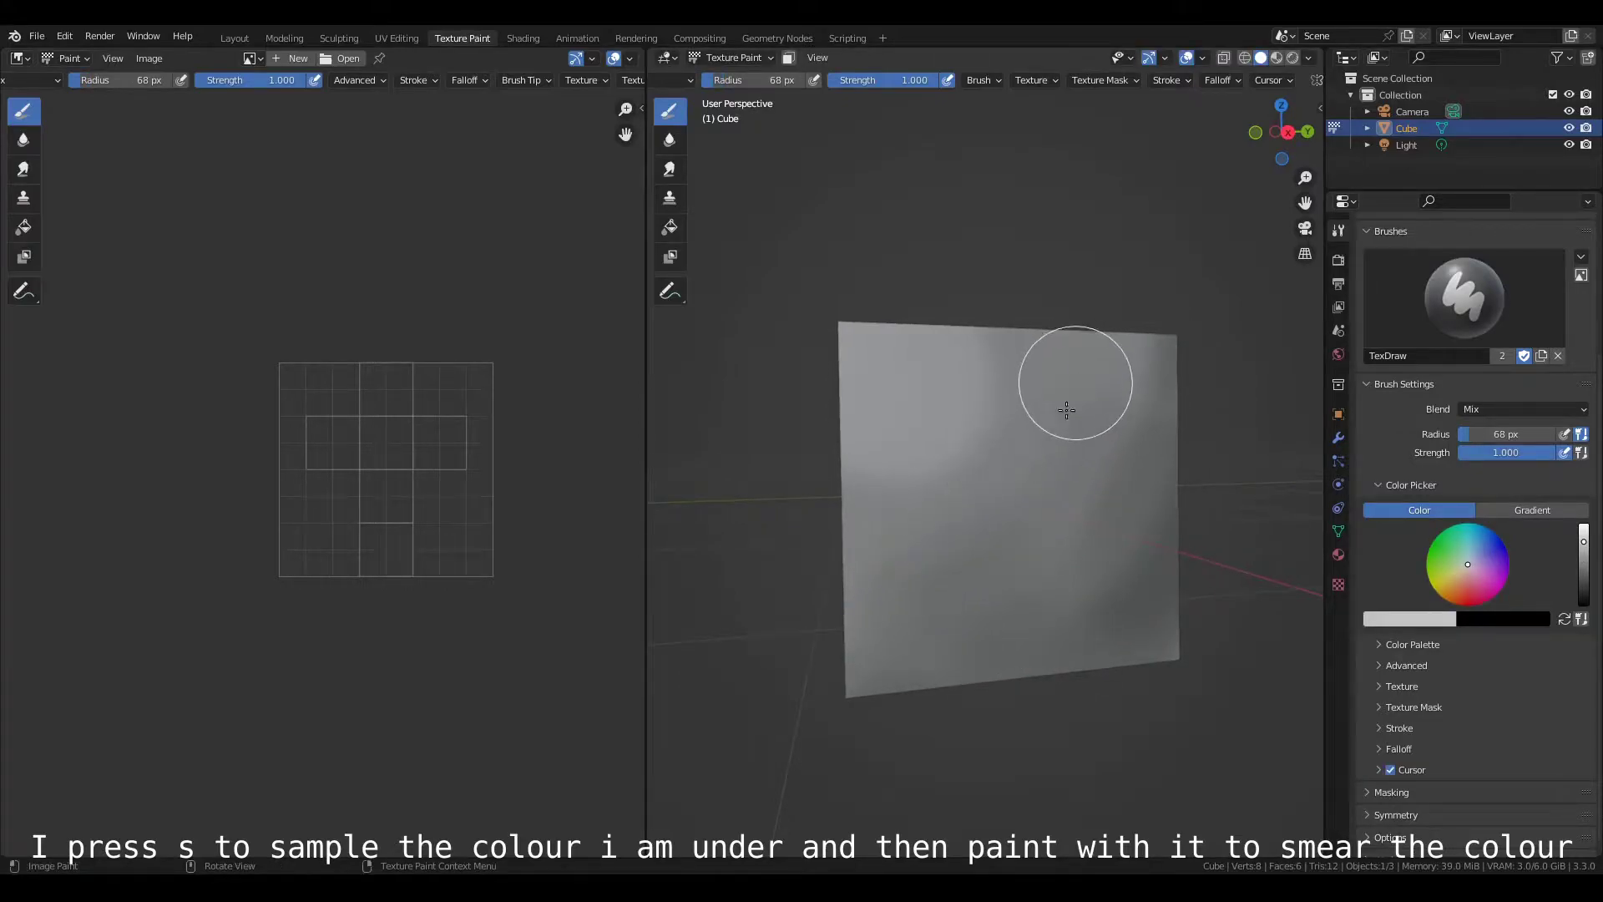
left_click_drag(1066, 409, 889, 486)
key("s")
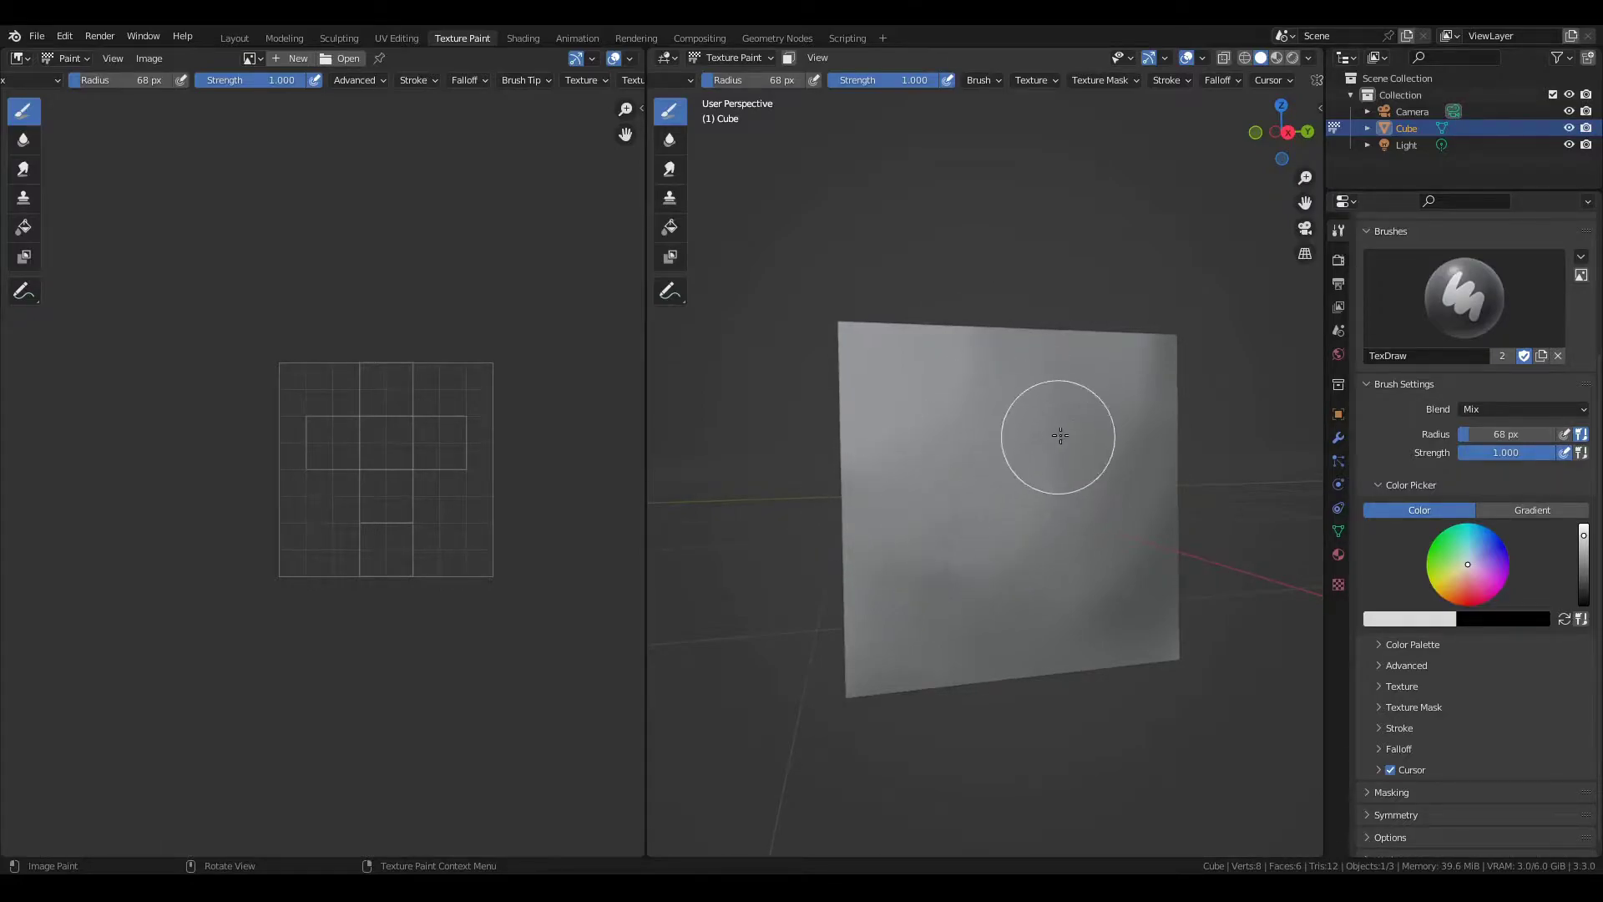
key("s")
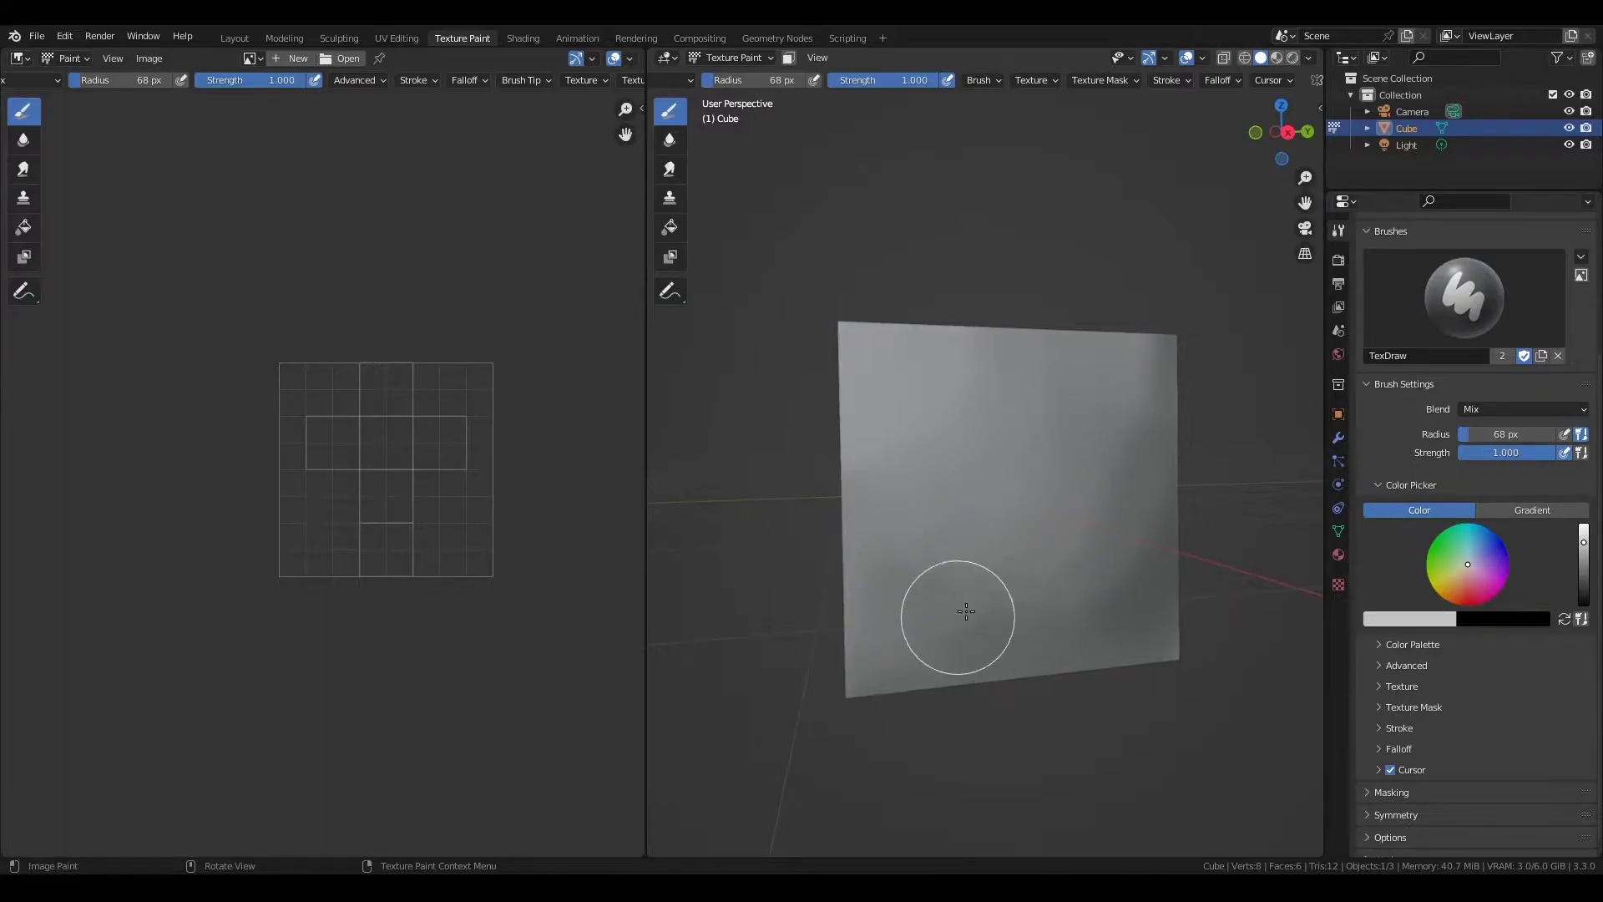
scroll(1019, 576, "up", 2)
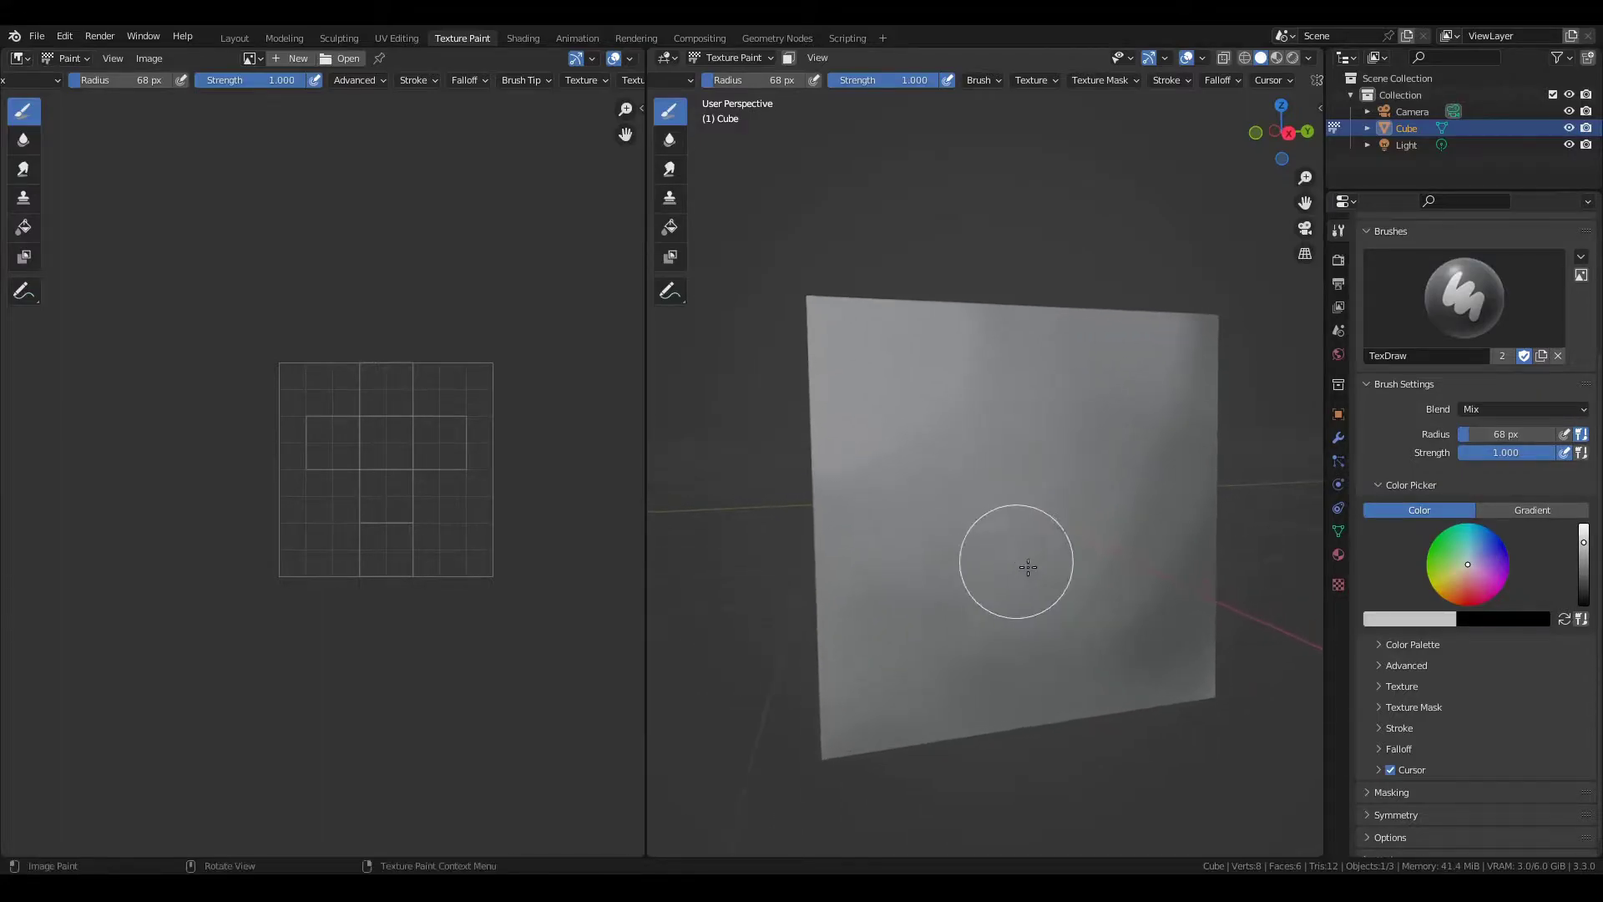
key("s")
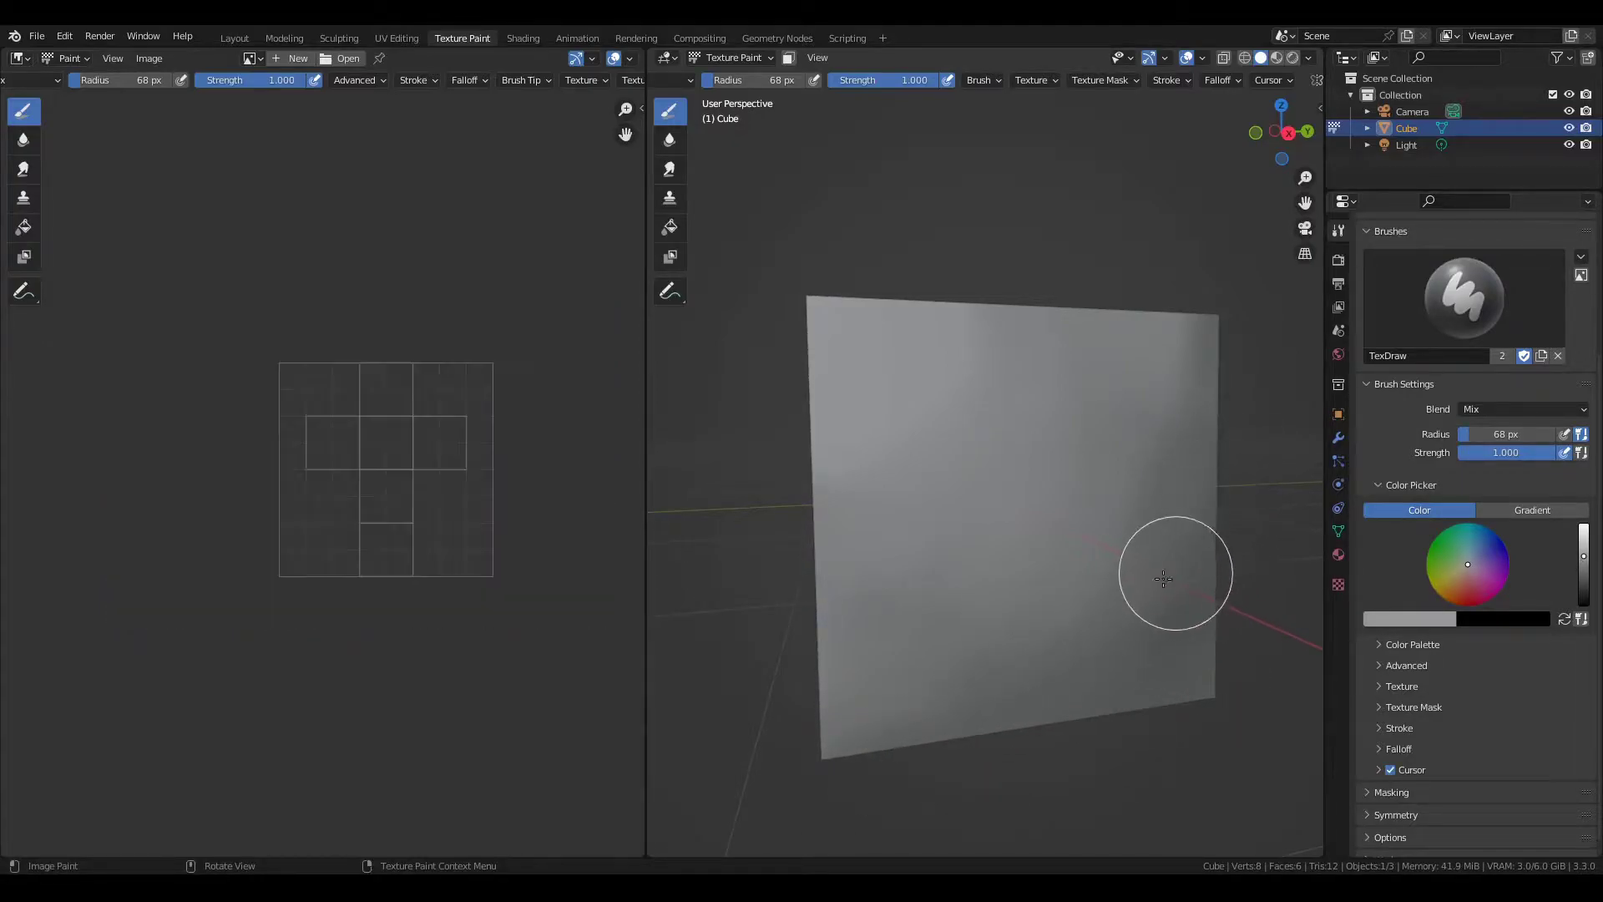
middle_click_drag(1174, 572, 1053, 589)
key("s")
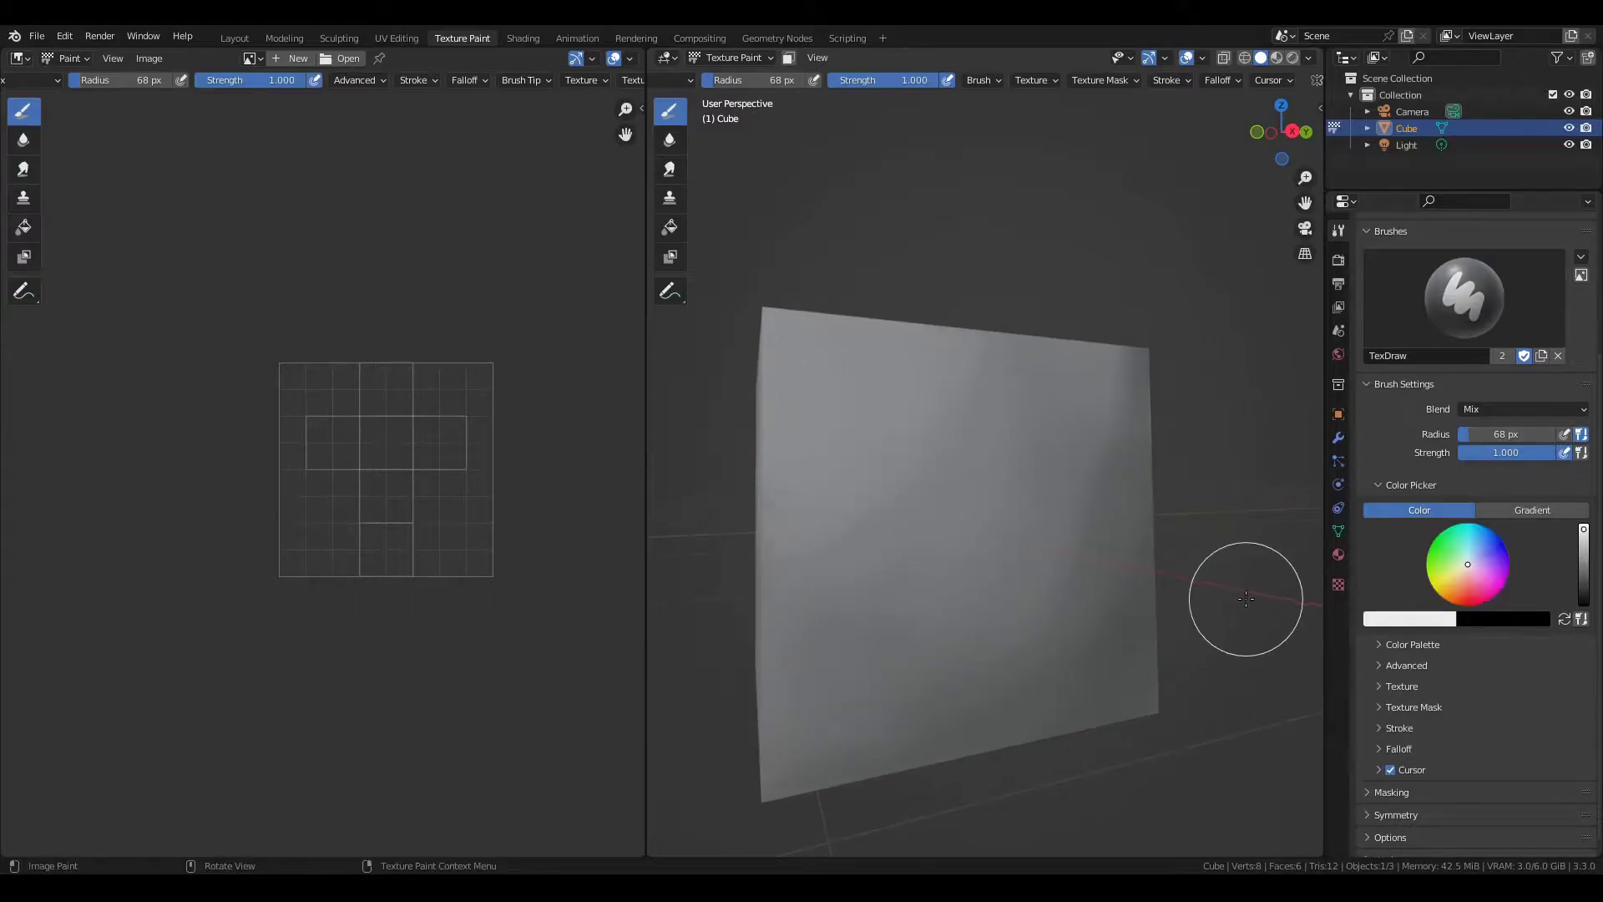
- Switch to the Smear brush and give it a new texture mask of type Voronoi
left_click(671, 170)
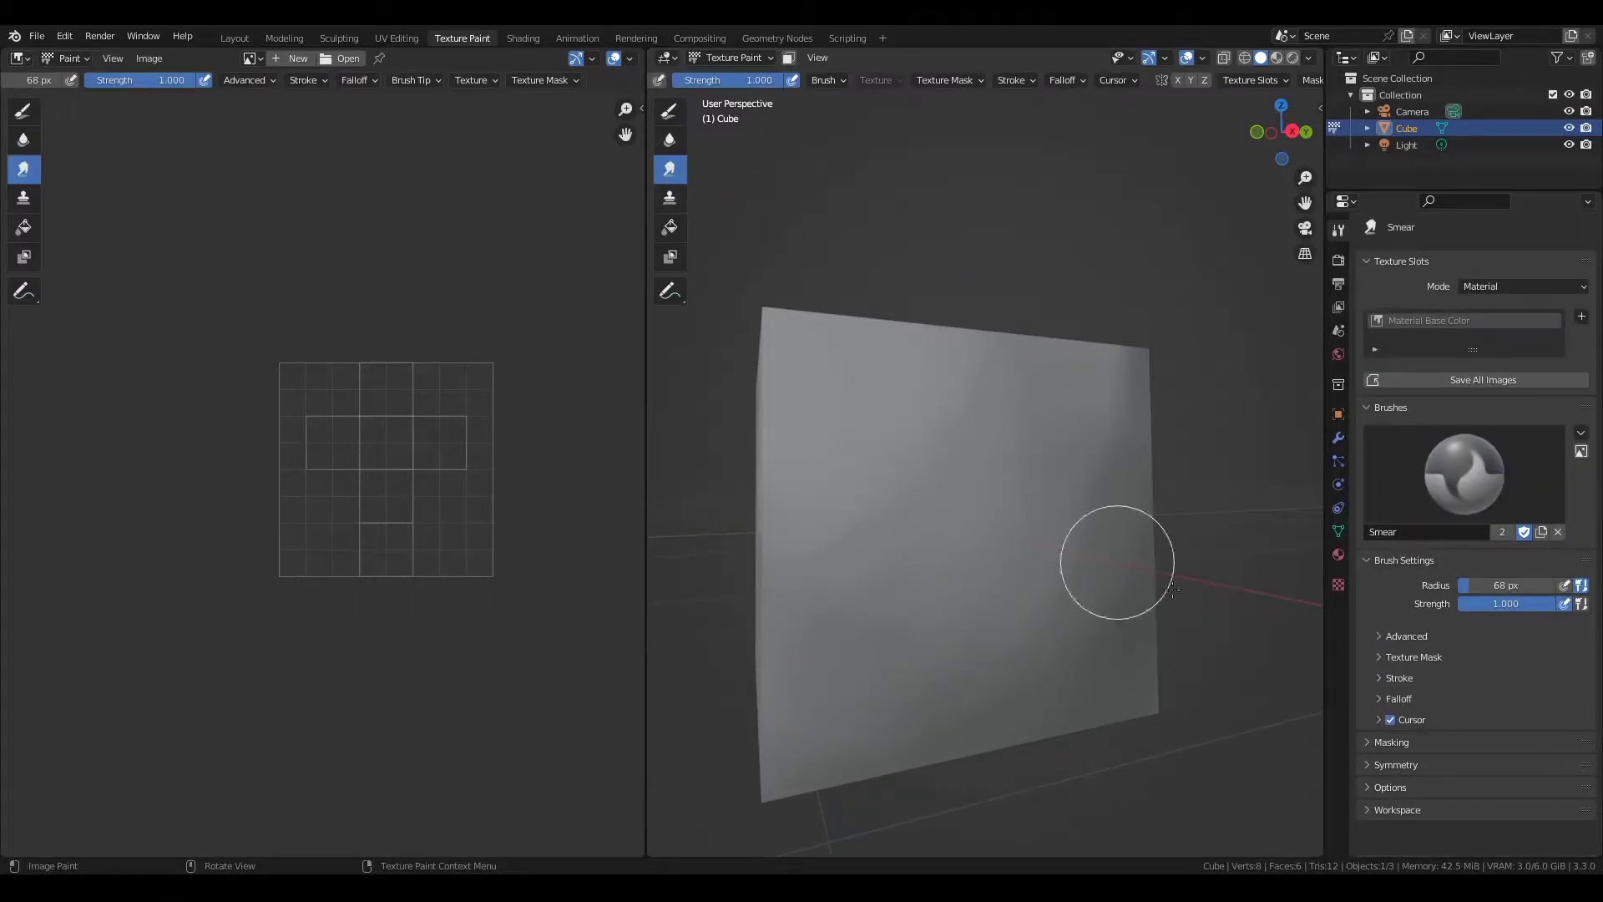
left_click(1426, 658)
scroll(1422, 659, "down", 5)
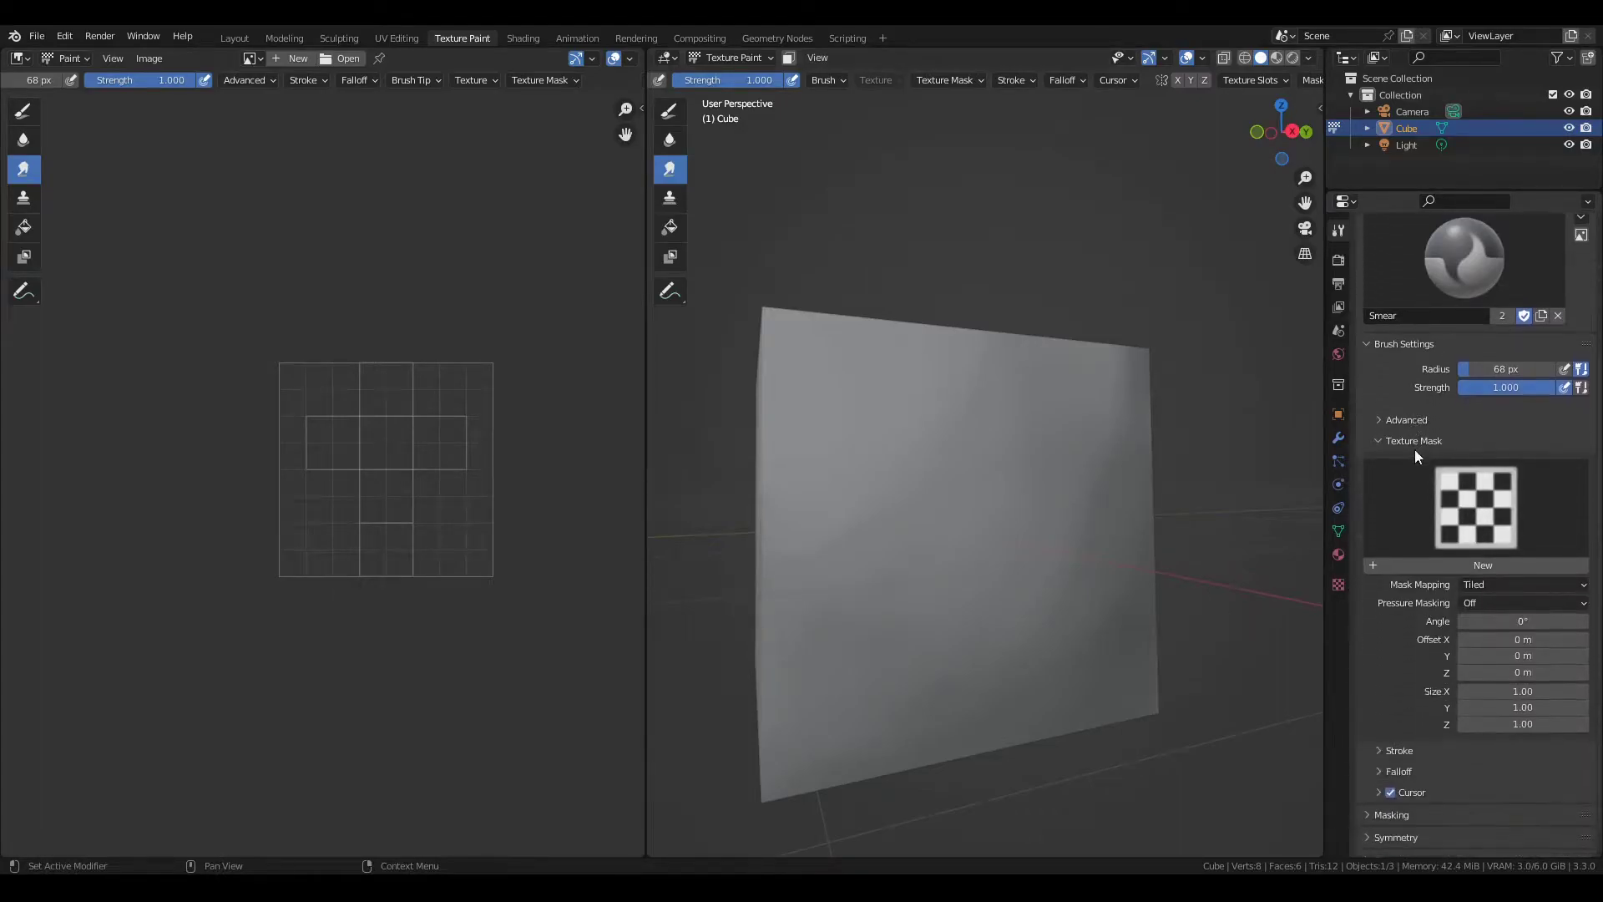
left_click(1446, 567)
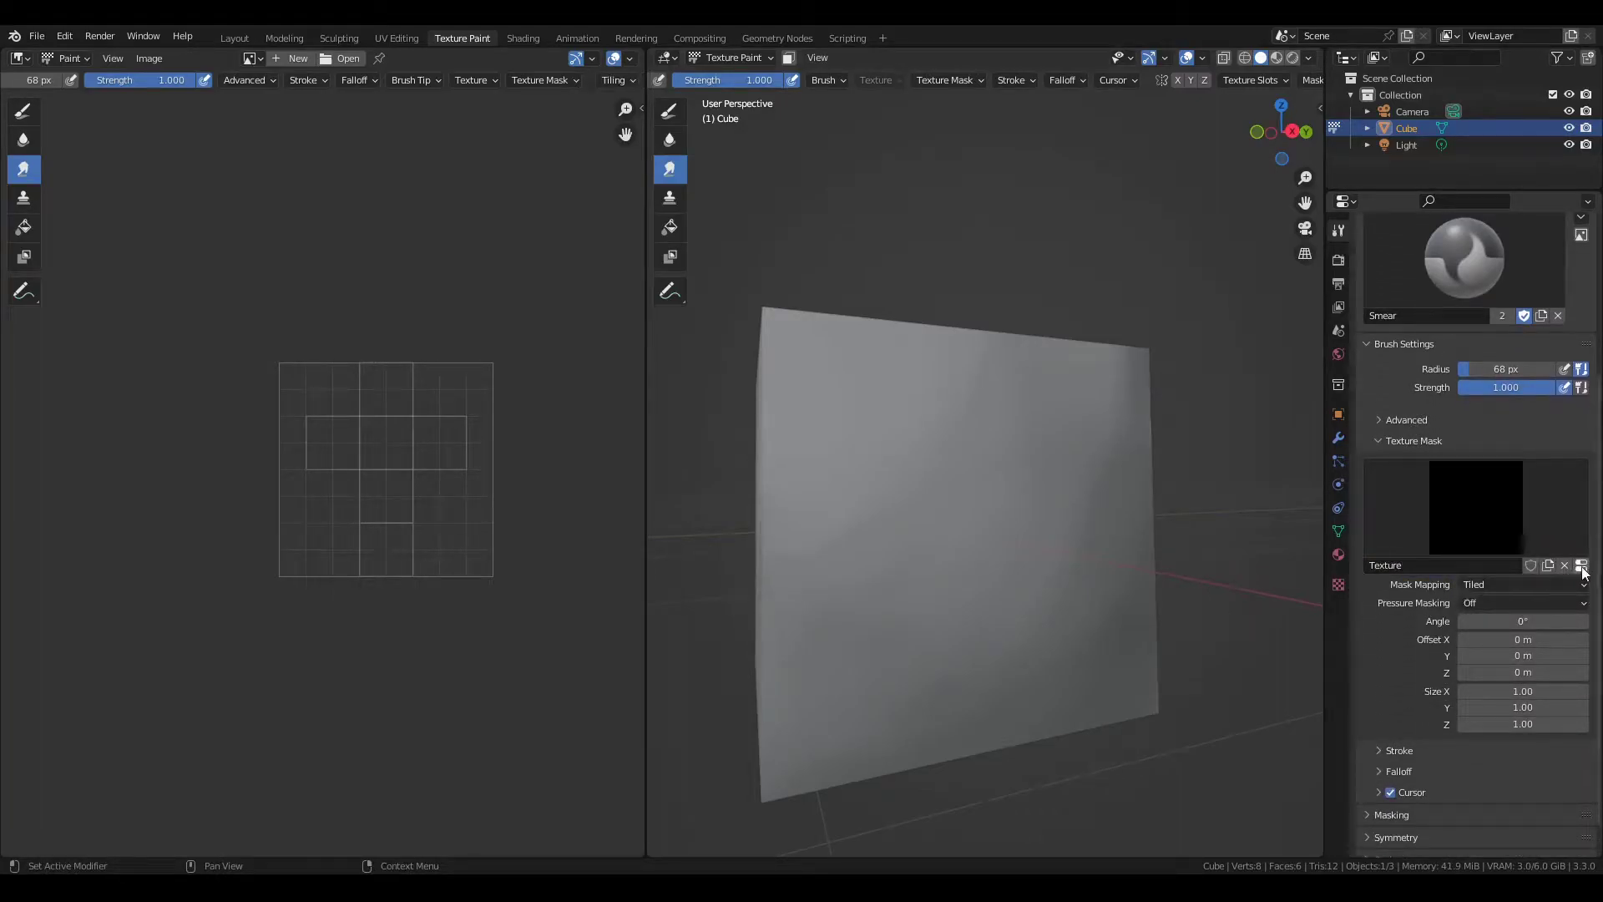
left_click(1581, 566)
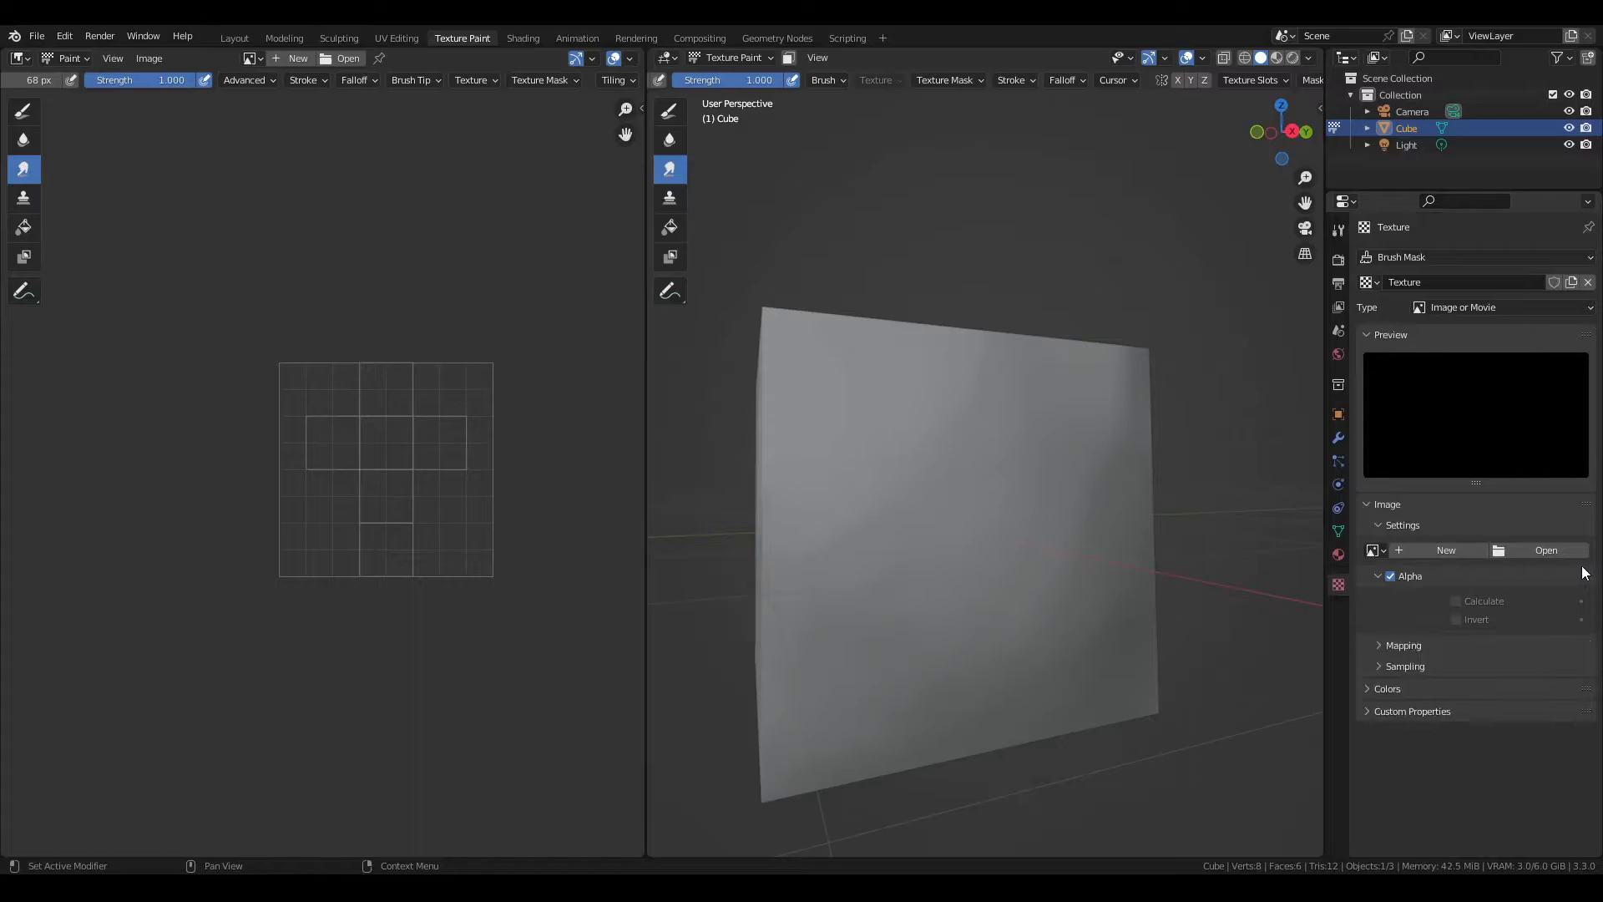
left_click(1463, 308)
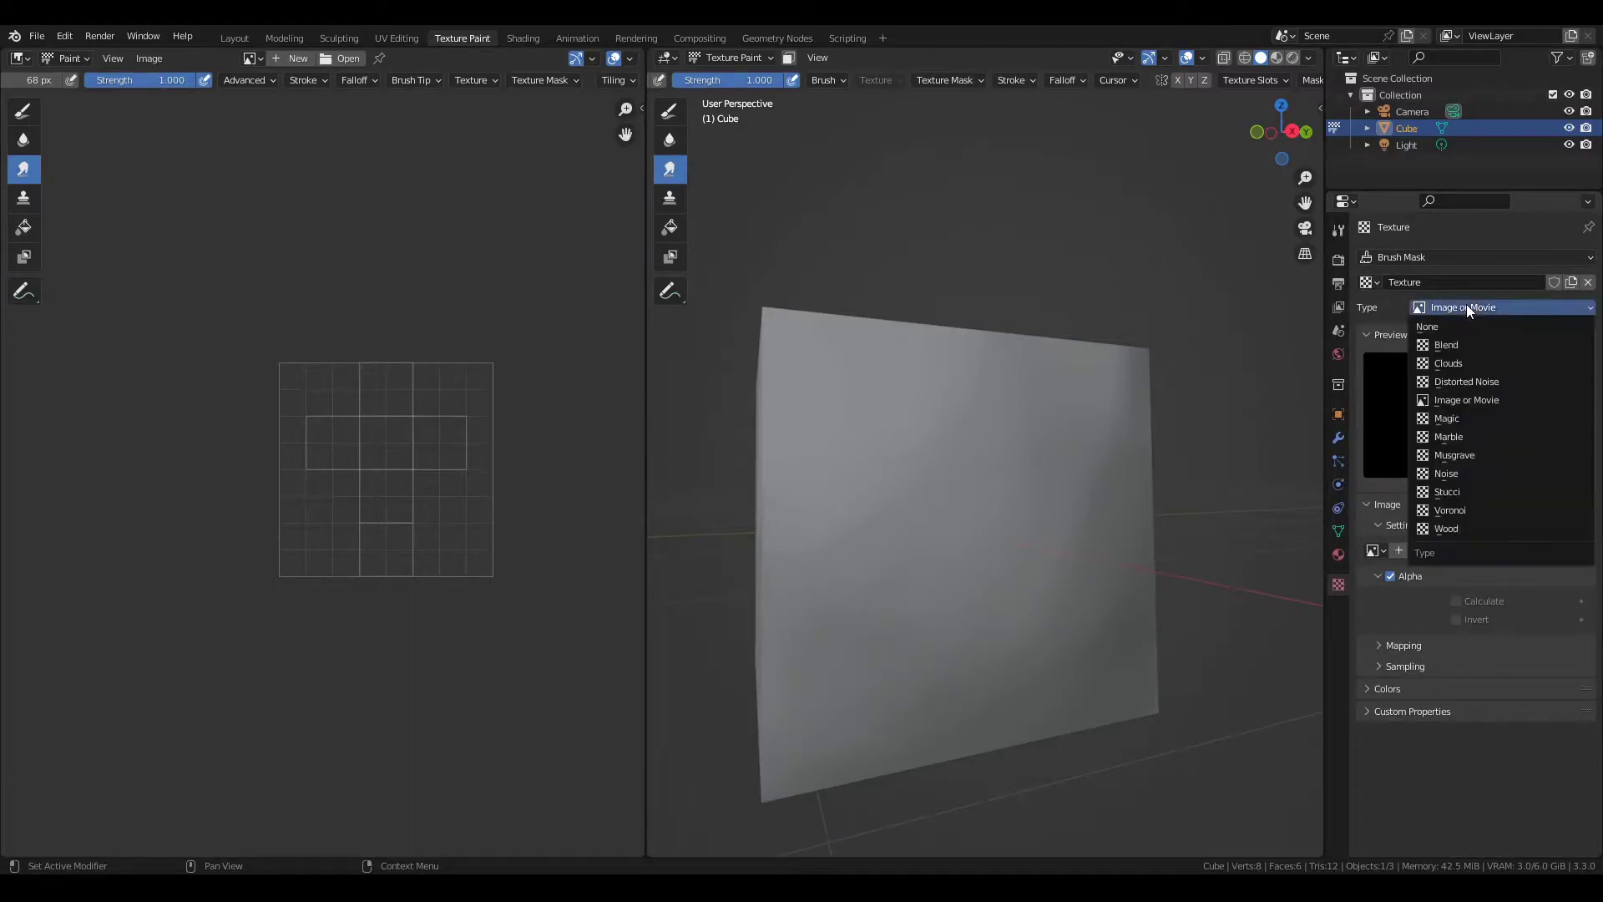
left_click(1458, 506)
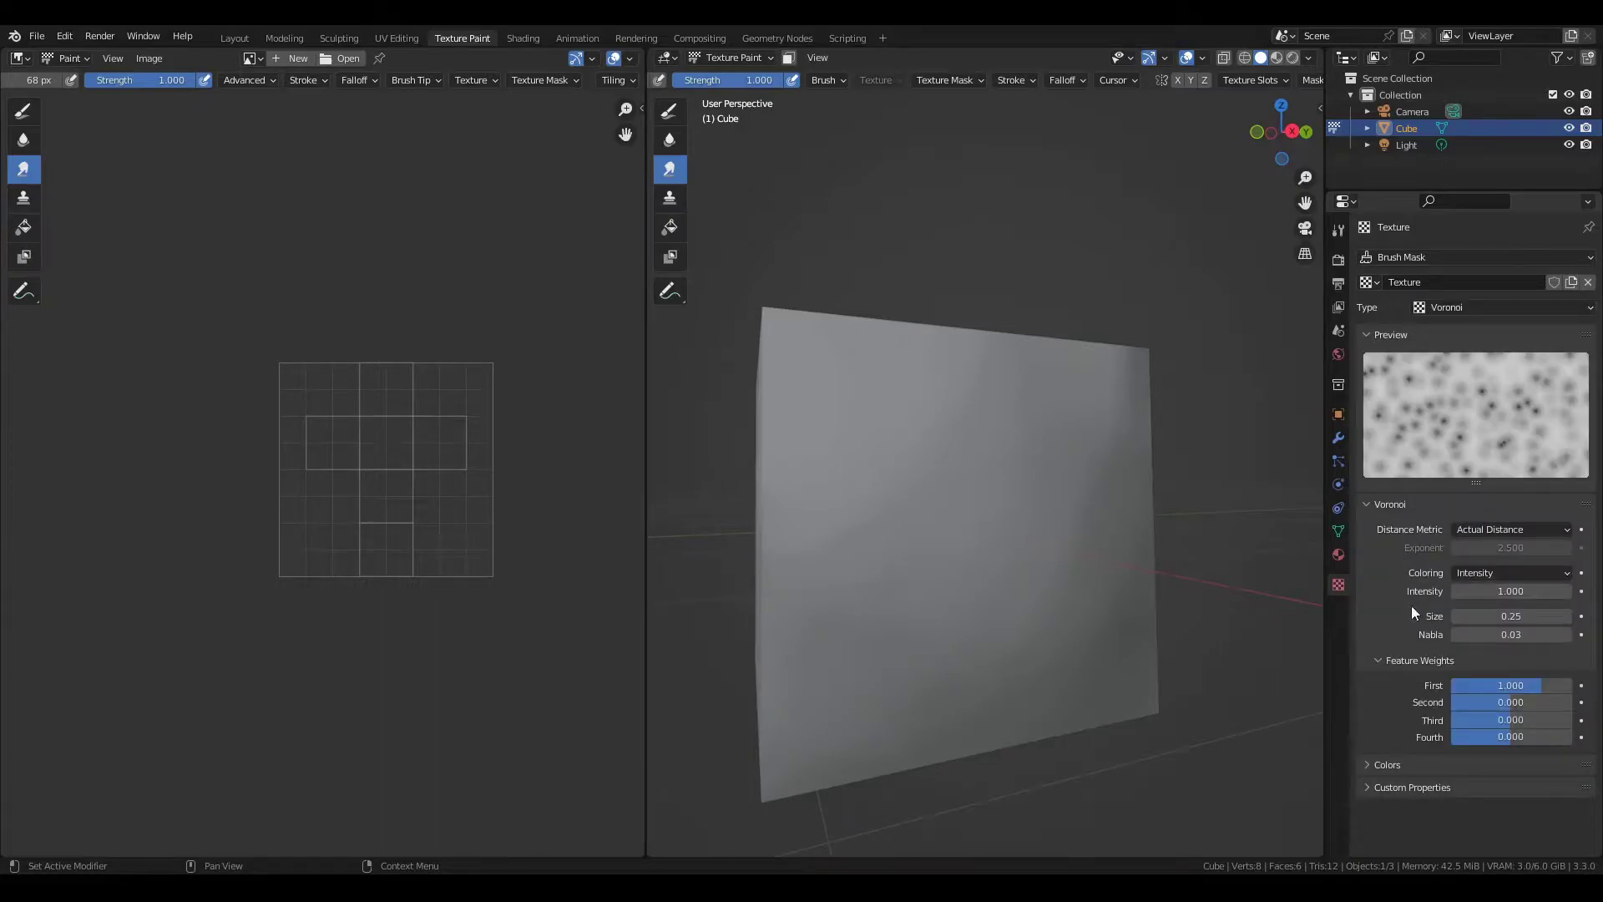
- Enable the Voronoi texture's color ramp, with the white stop at 0 and the transparent black stop at position 0.588
left_click(1415, 772)
scroll(1394, 523, "down", 3)
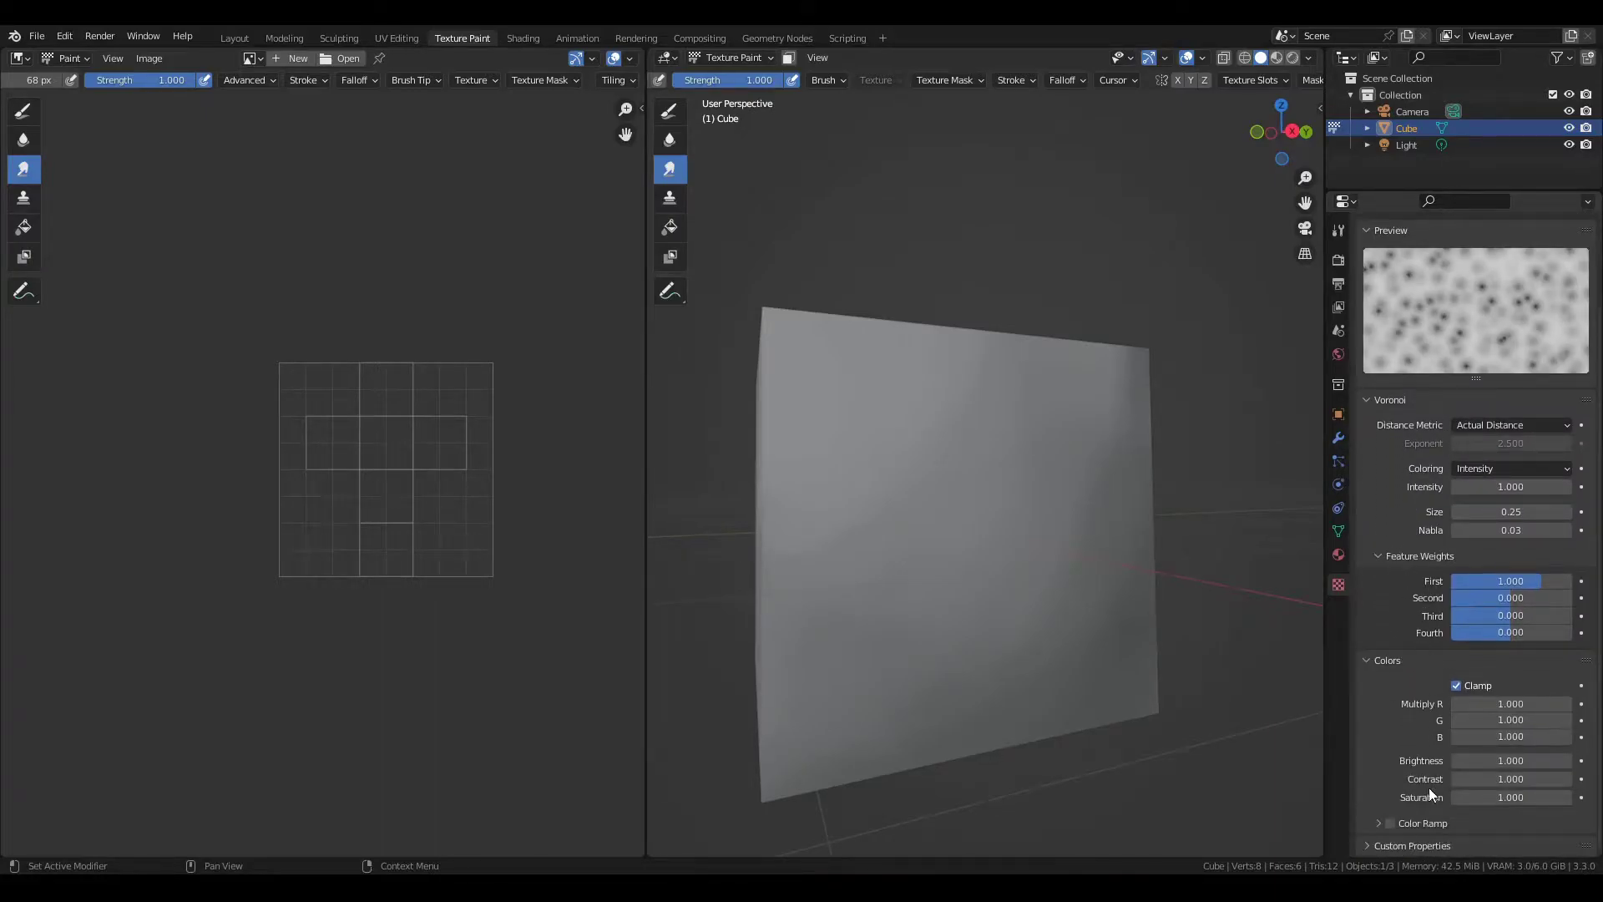
left_click(1390, 823)
left_click(1425, 824)
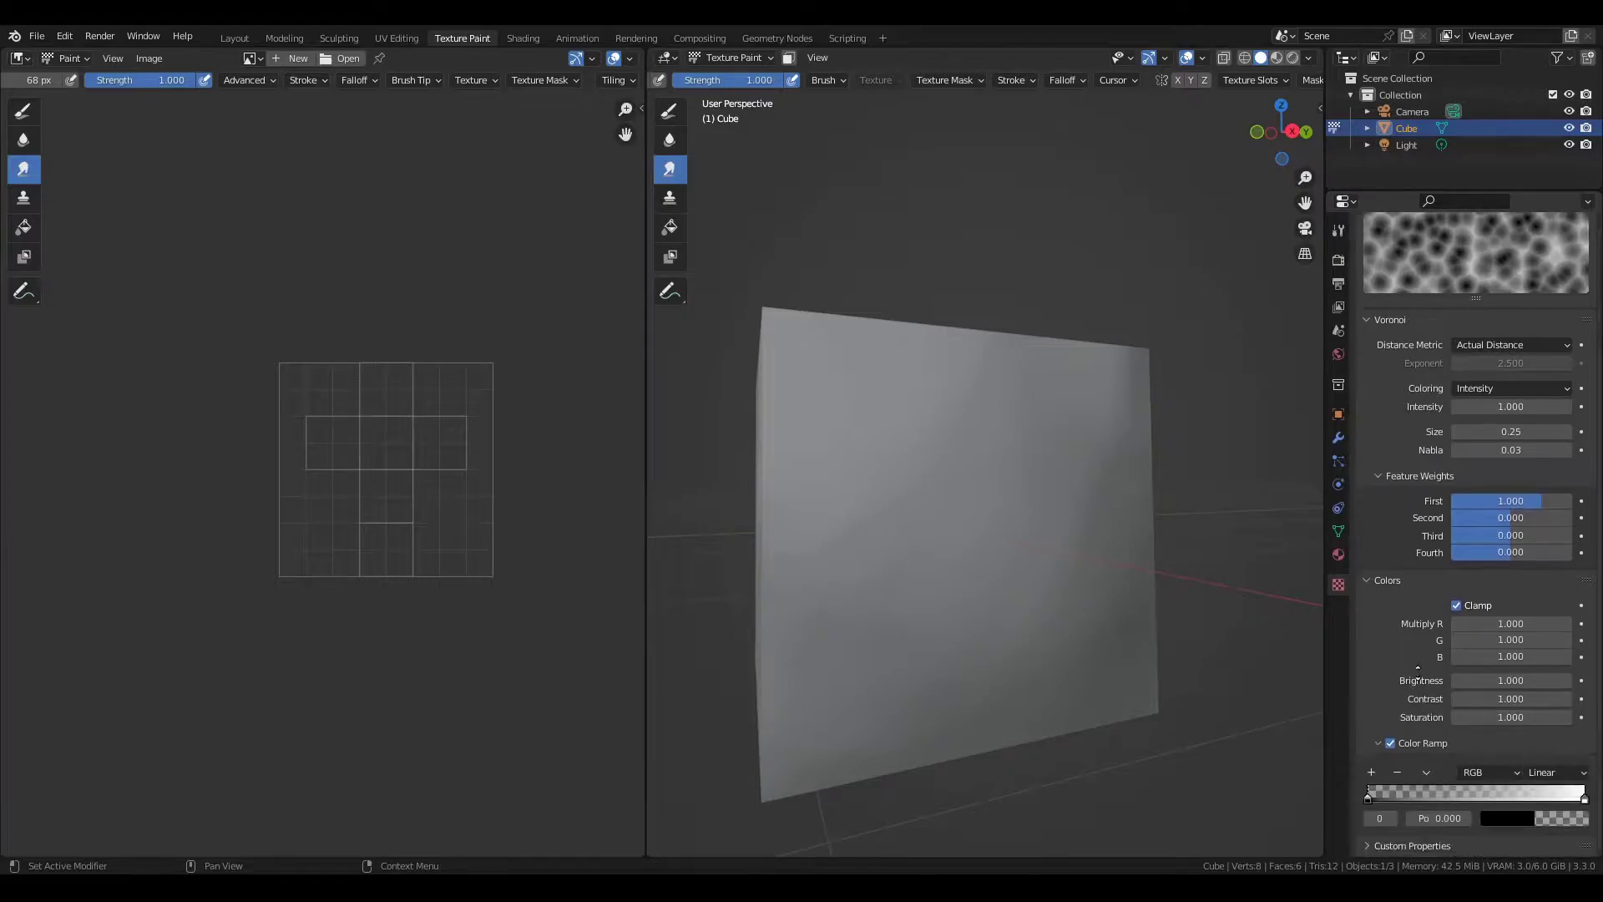
left_click_drag(1376, 792, 1484, 795)
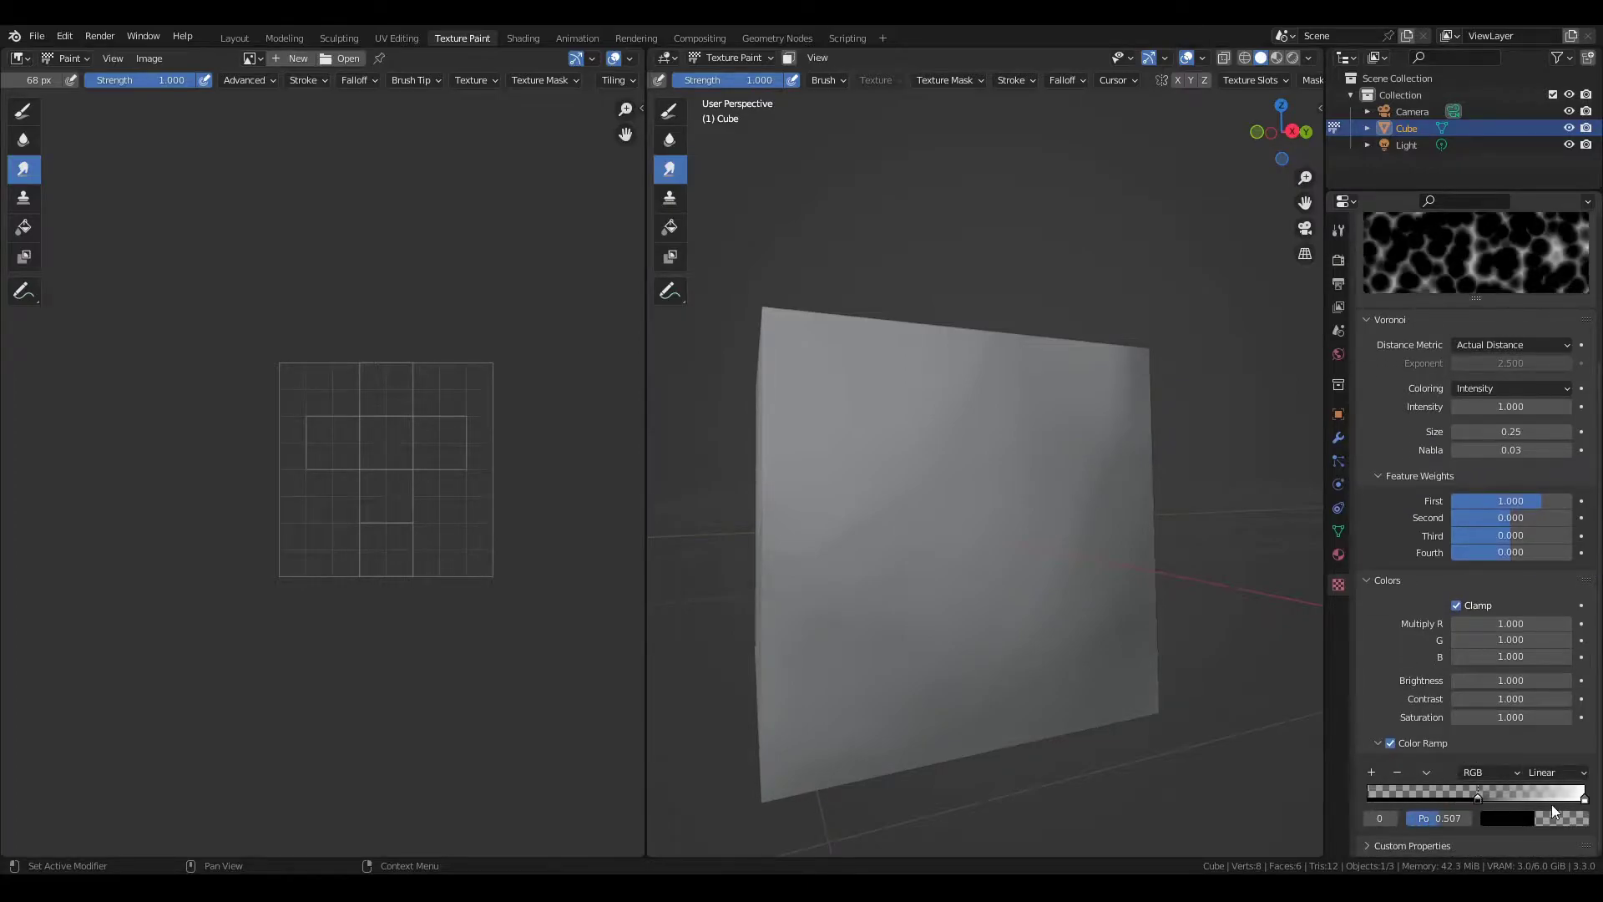
left_click_drag(1586, 803, 1354, 799)
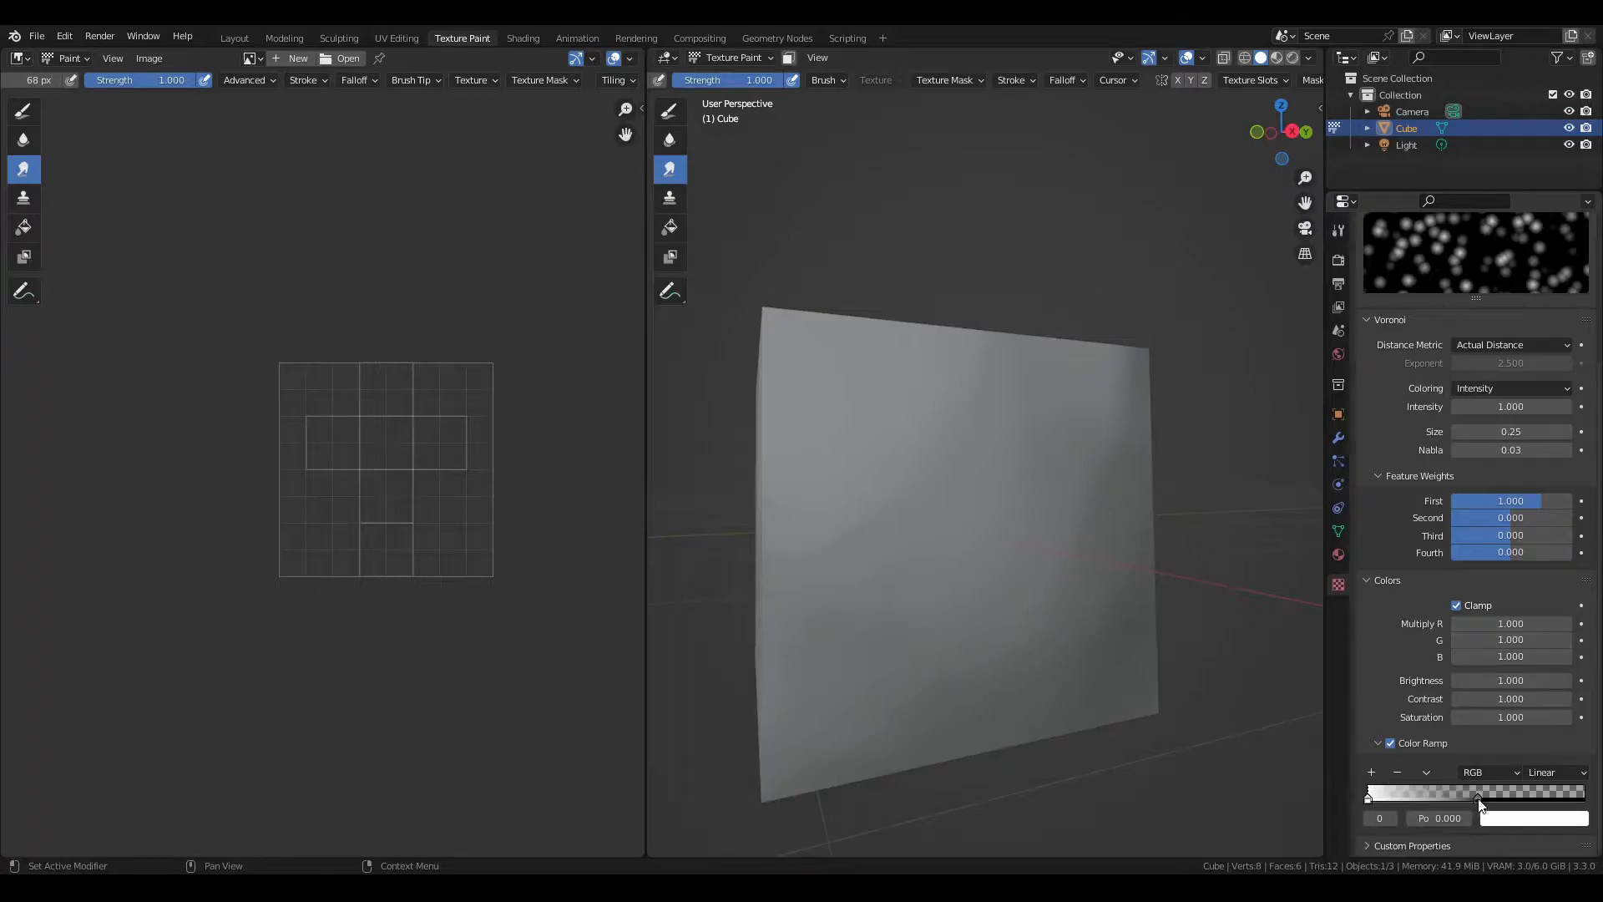
left_click_drag(1479, 800, 1498, 798)
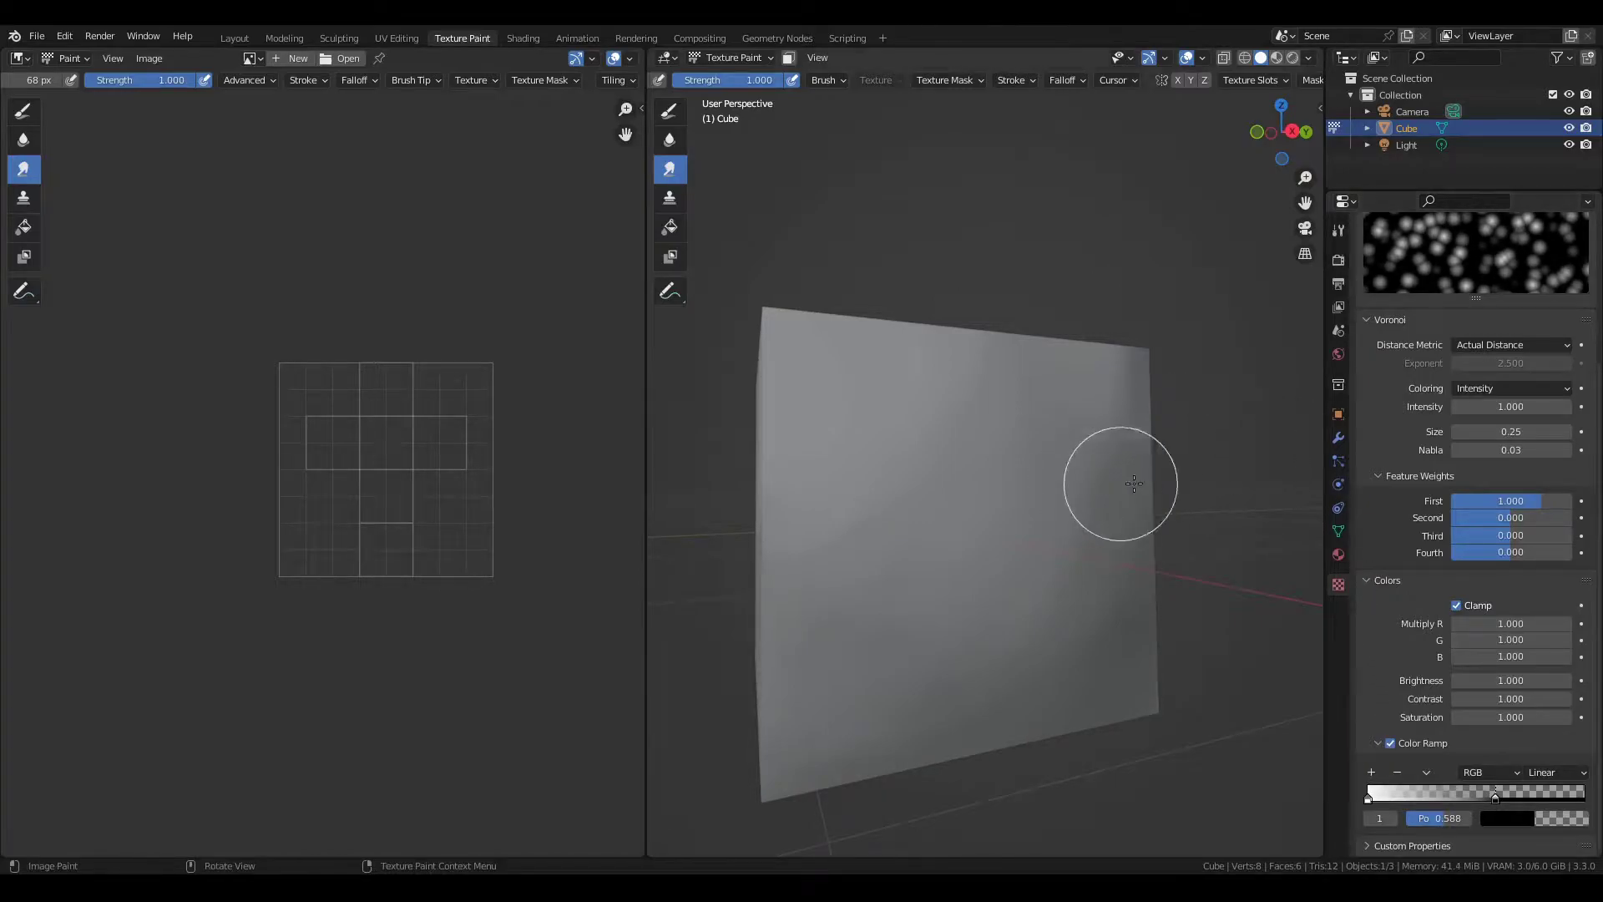
- Set the Smear brush's texture mask mapping to View Plane, using the Voronoi texture
left_click(1340, 231)
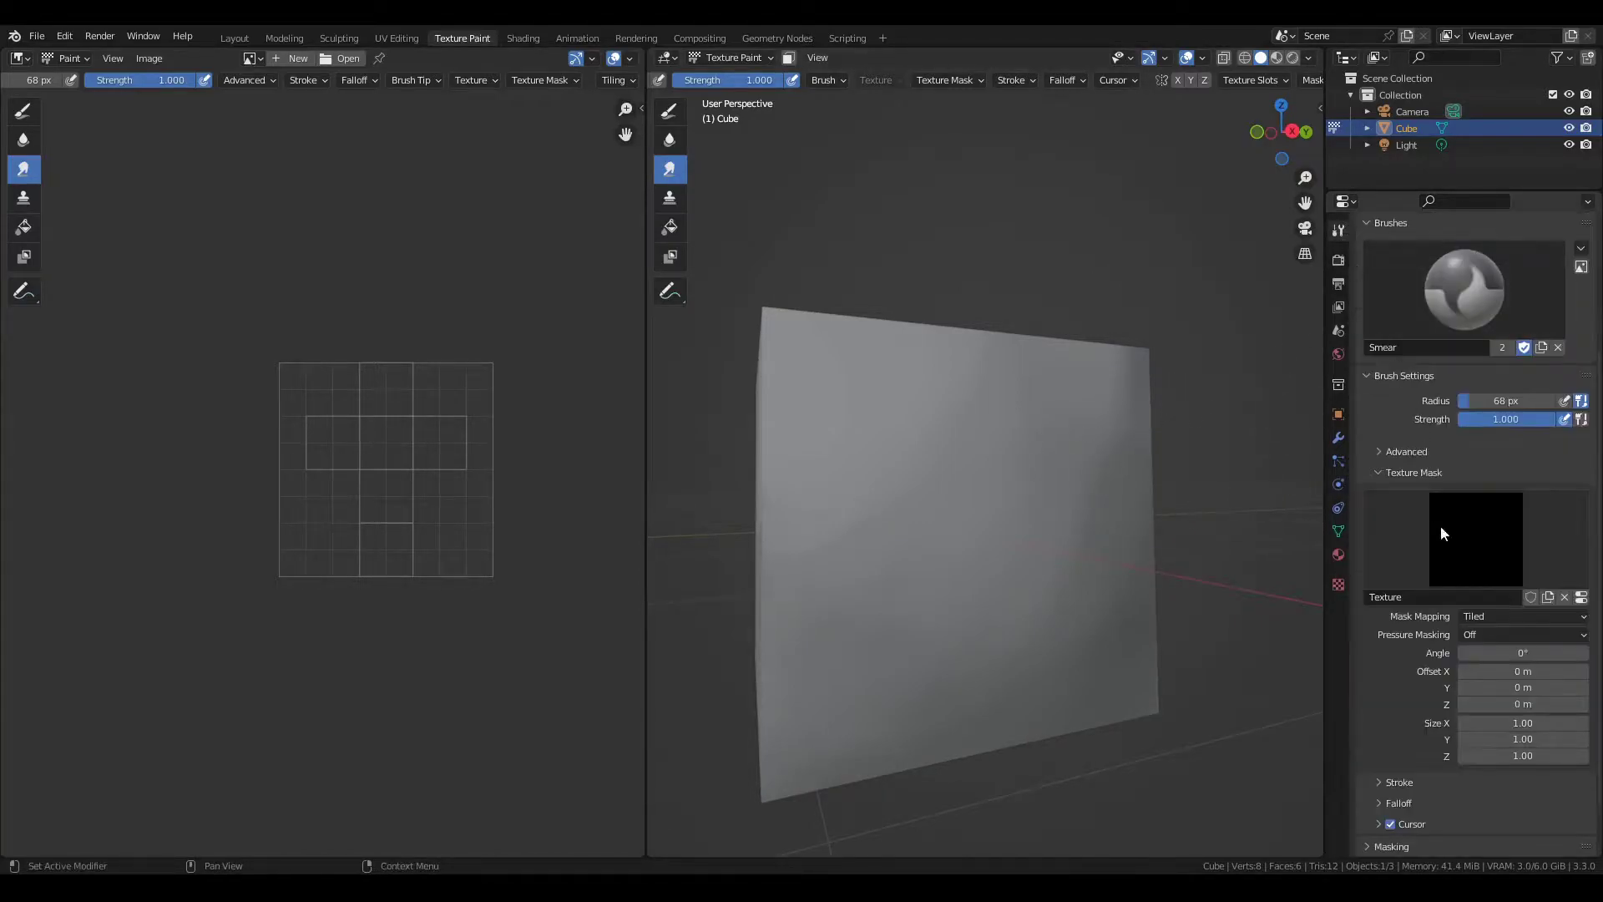
left_click(1447, 555)
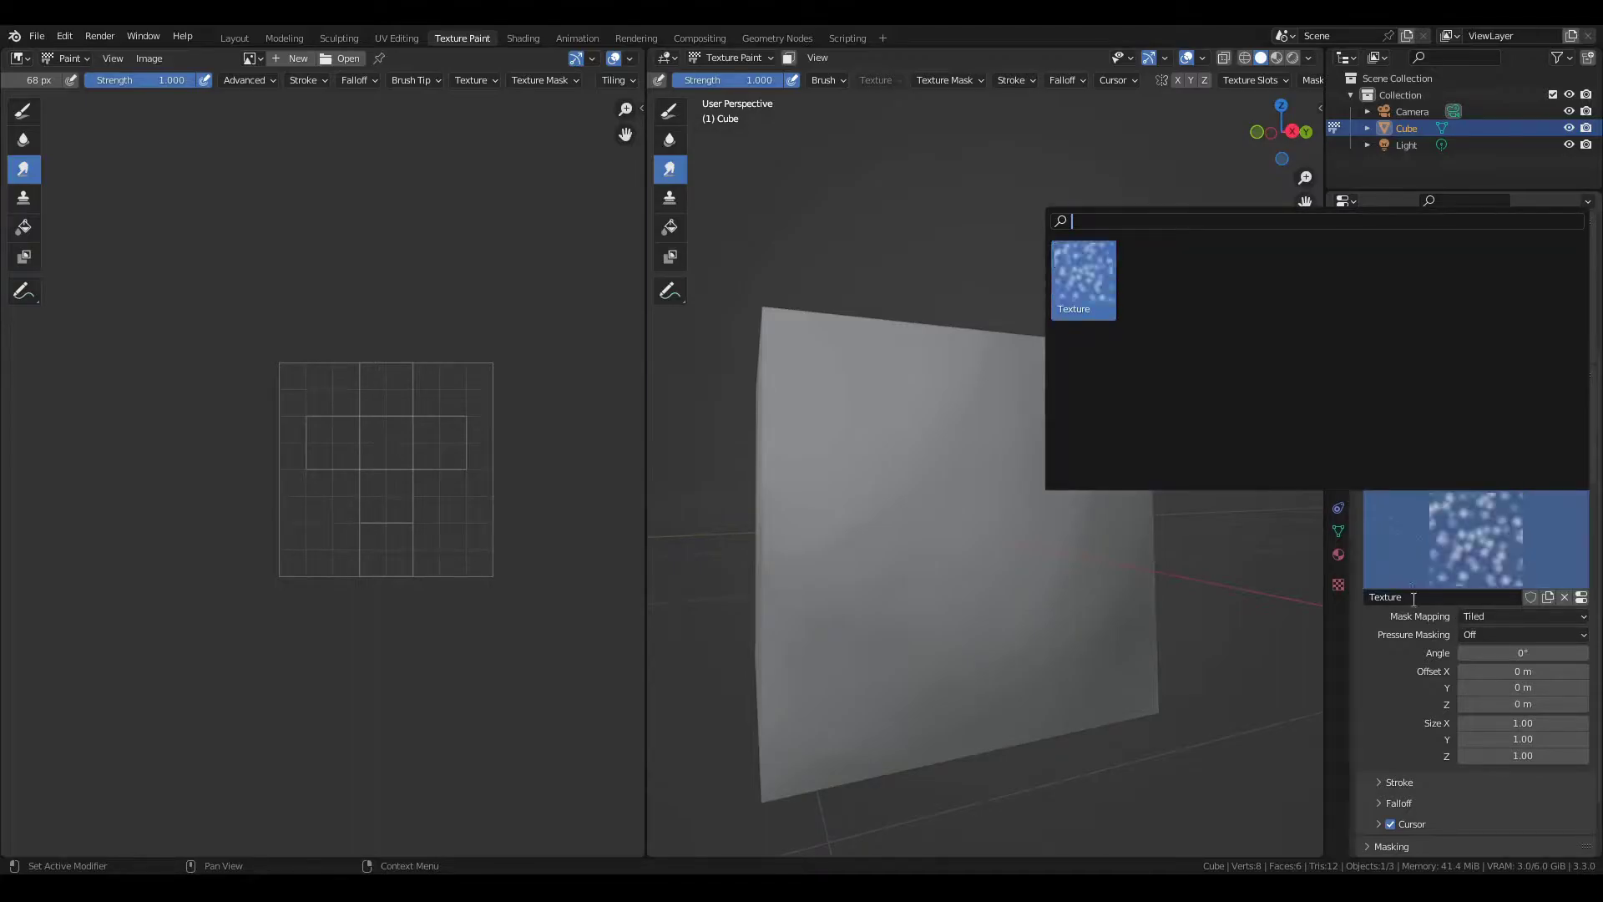
left_click(1480, 616)
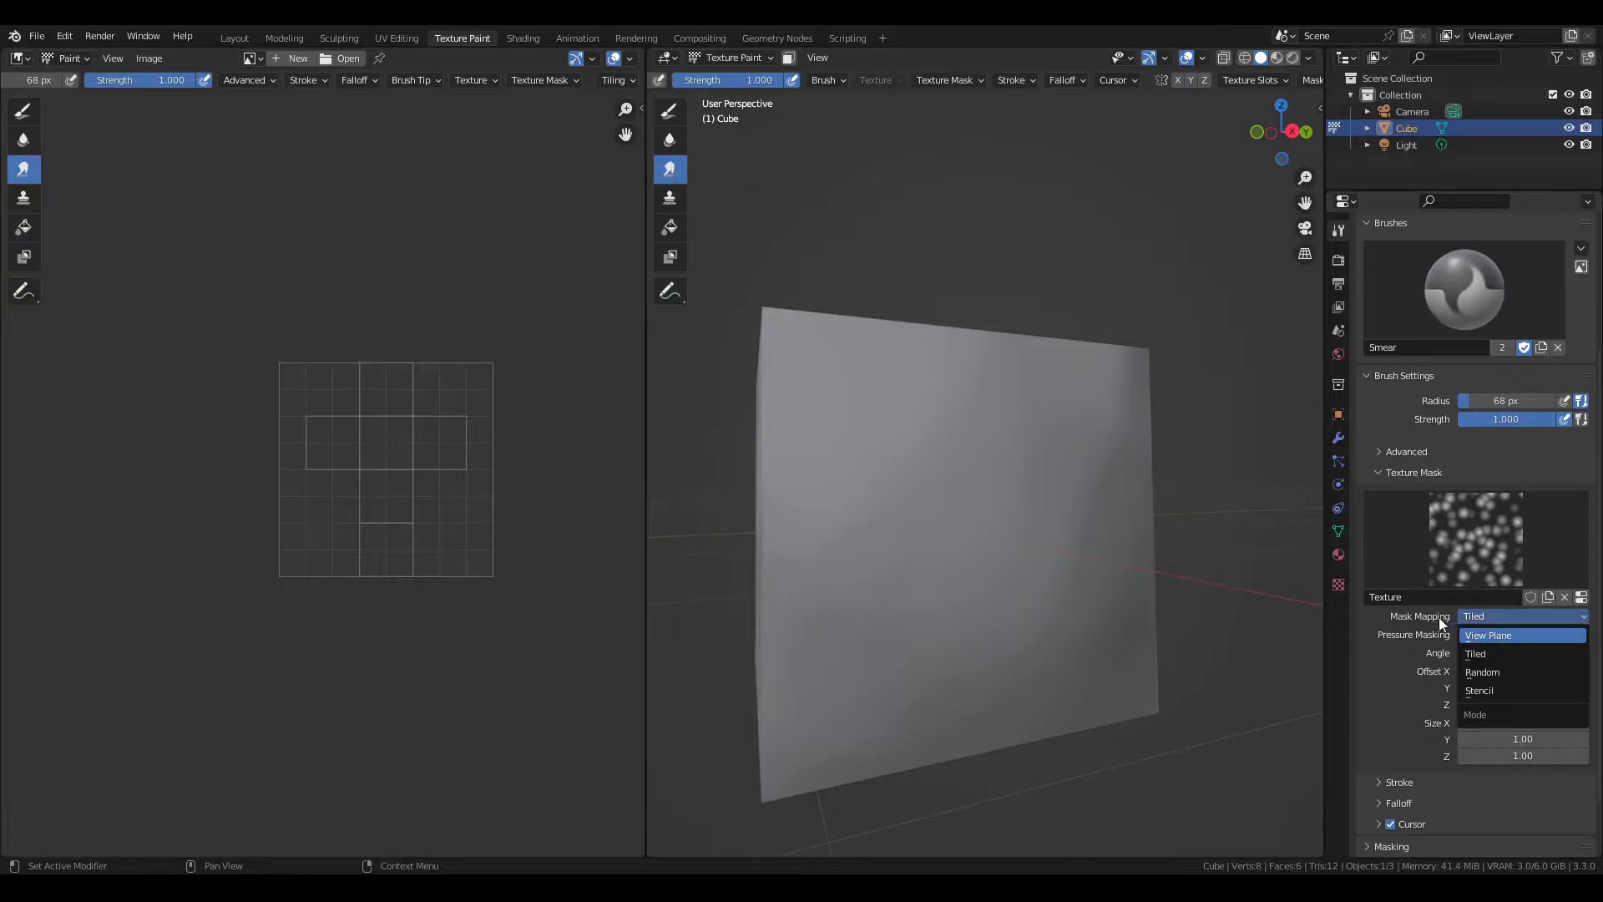
left_click(1484, 634)
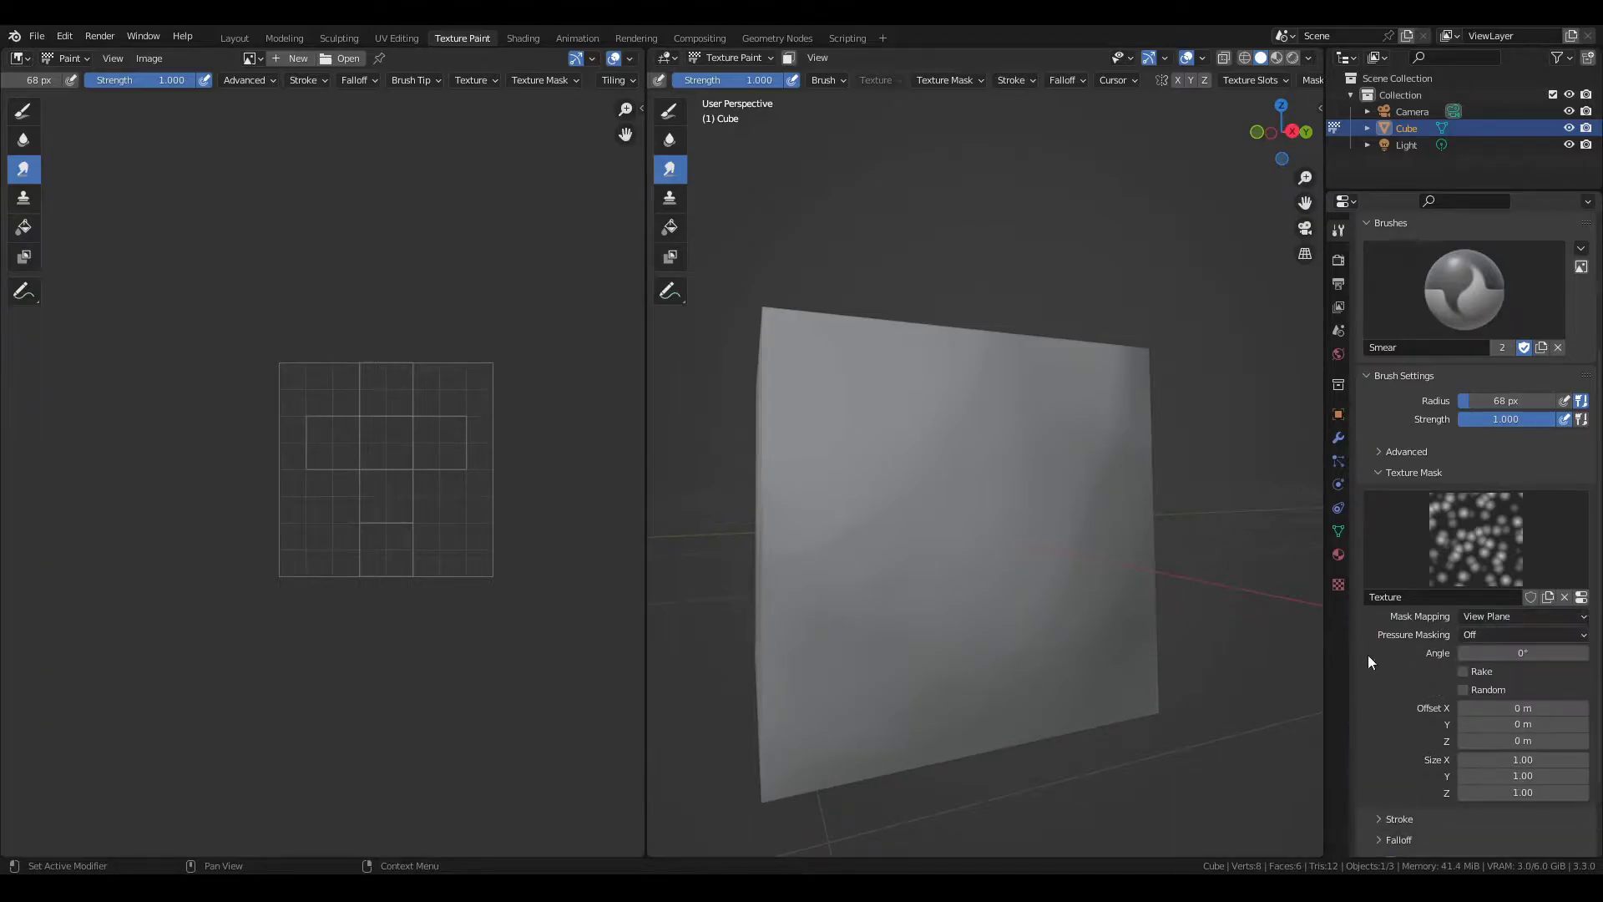
- Try Tiled mask mapping for the Smear brush and restore View Plane
left_click(1489, 618)
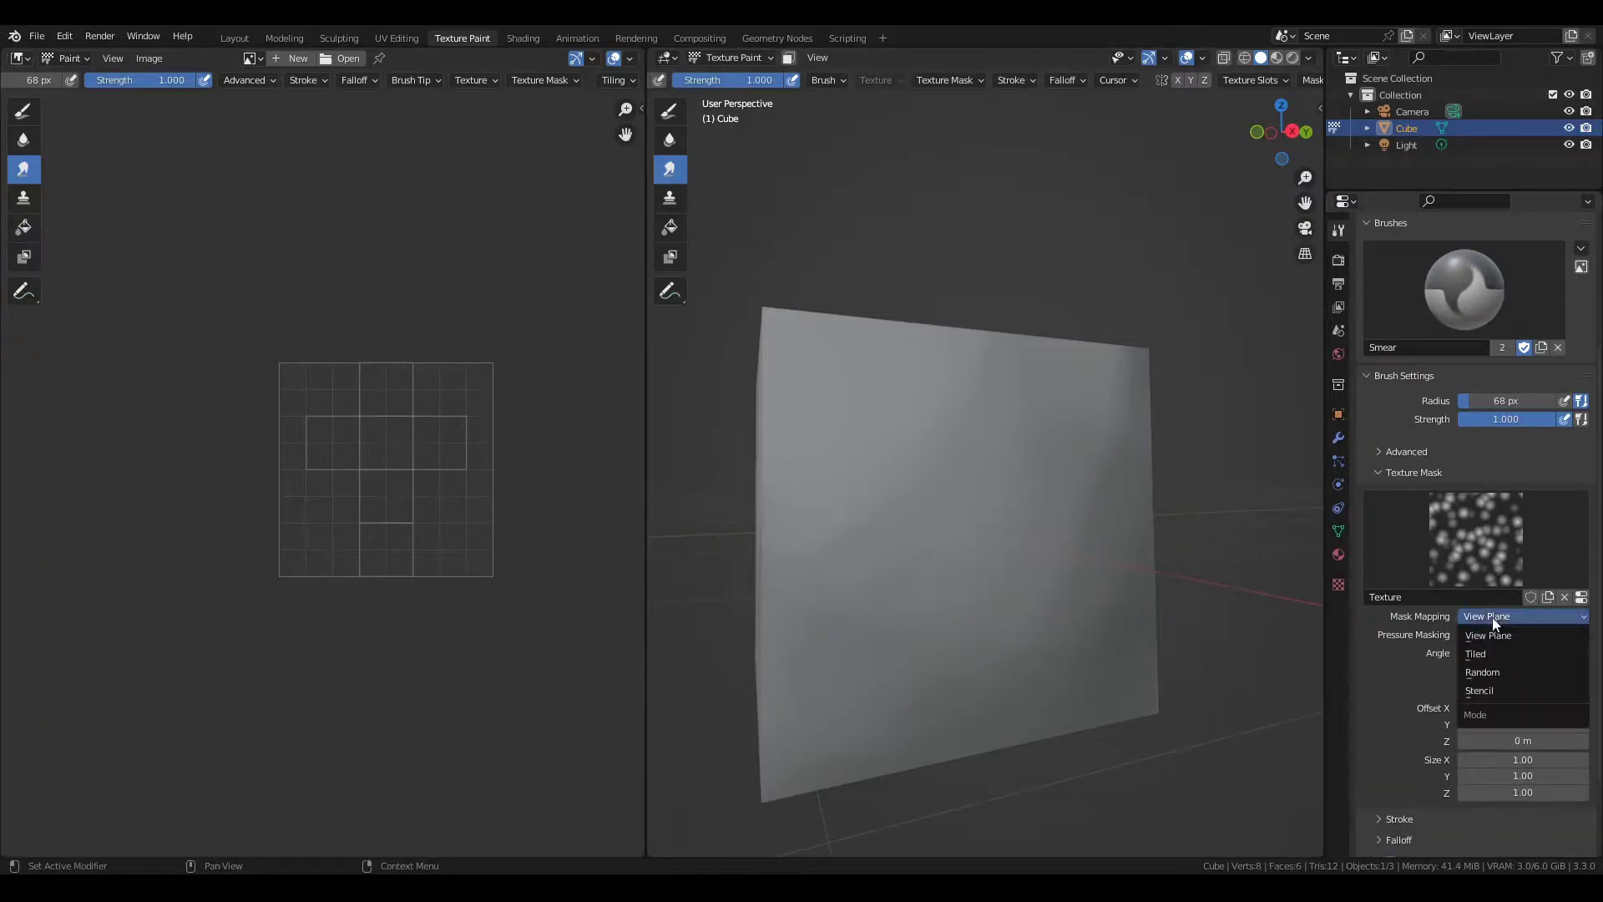
left_click(1479, 637)
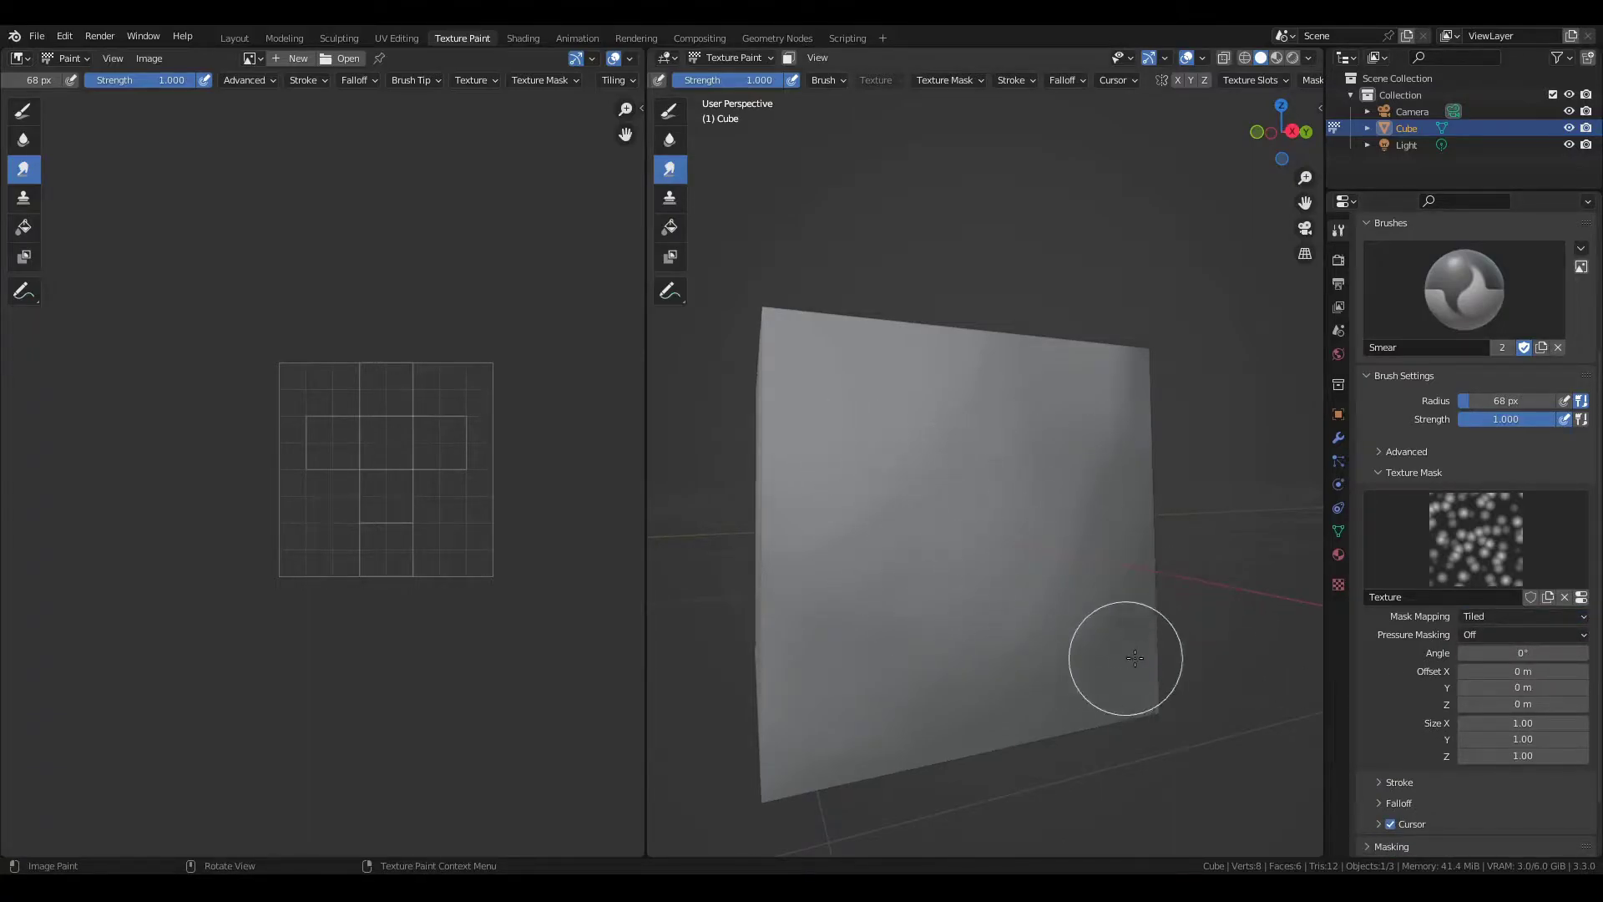
left_click(1501, 614)
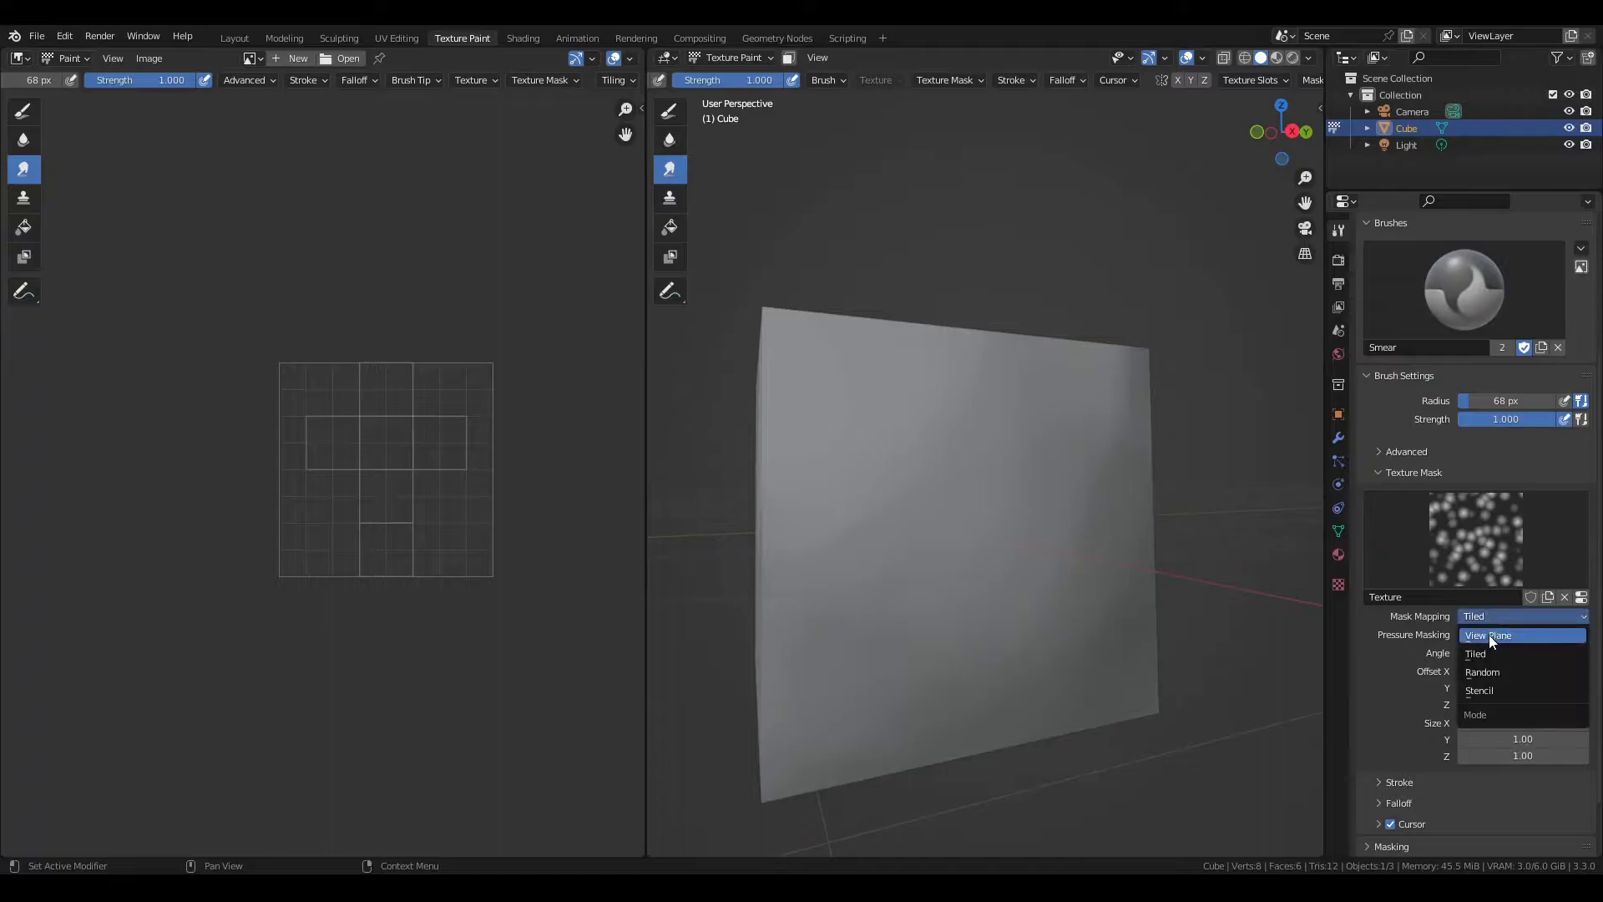
left_click(1489, 634)
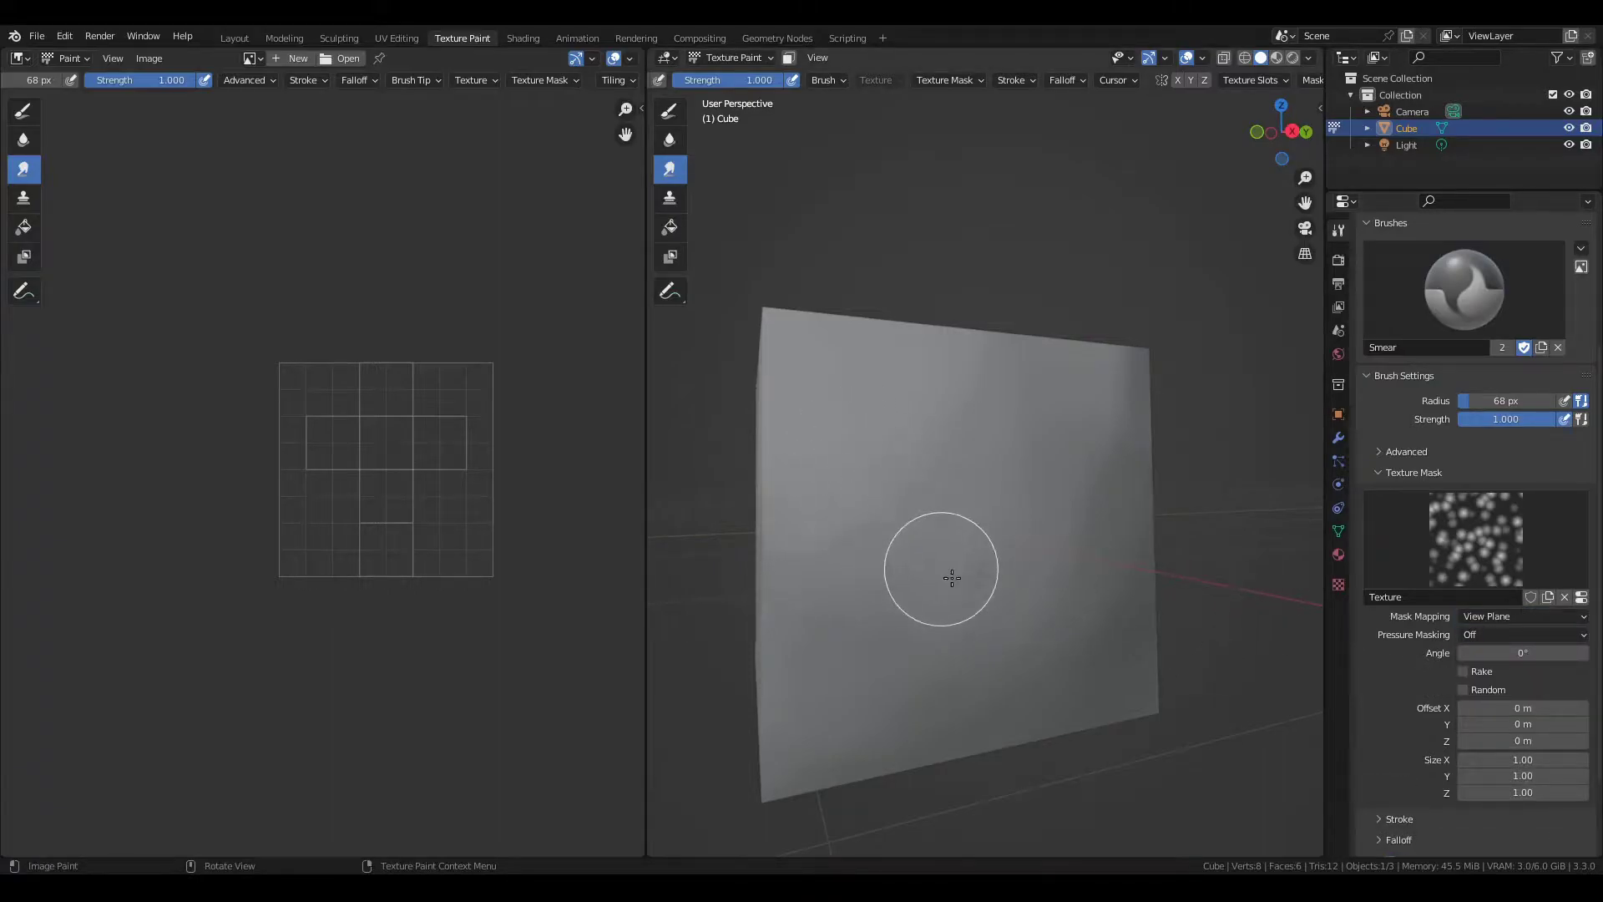
- Smear the light and dark shades of the face into fur-like streaks with brush radii of 175 px and 126 px
mouse_move(888, 522)
middle_mouse_down()
mouse_move(859, 573)
mouse_move(826, 559)
mouse_move(994, 578)
middle_mouse_up()
mouse_move(994, 577)
middle_mouse_down()
mouse_move(998, 534)
mouse_move(1119, 342)
middle_mouse_up()
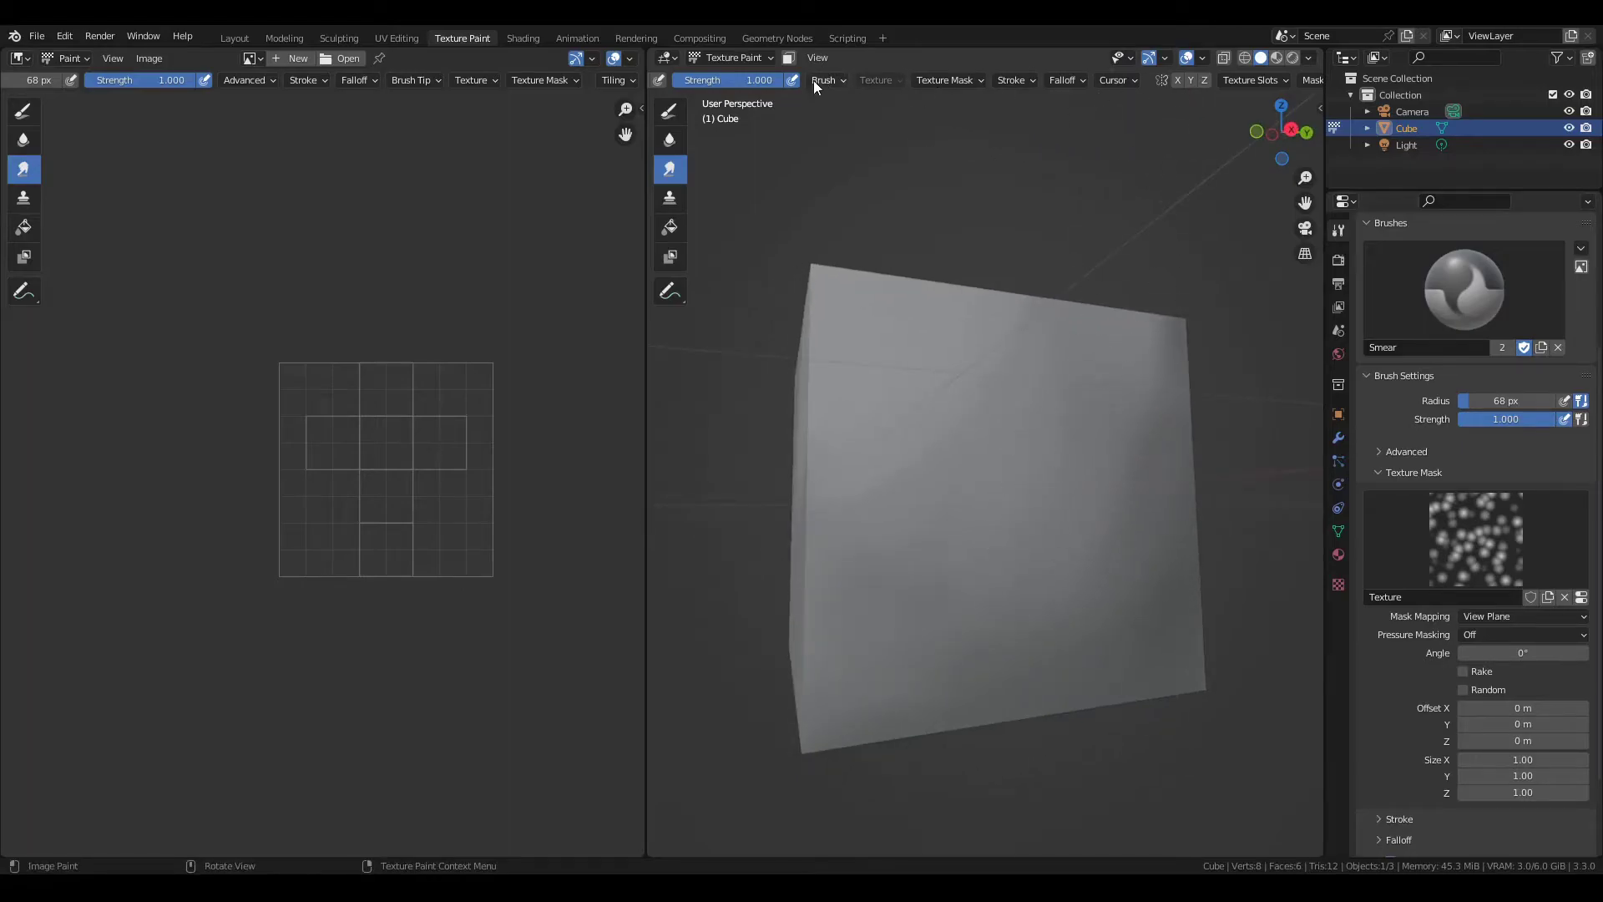
scroll(813, 80, "up", 5)
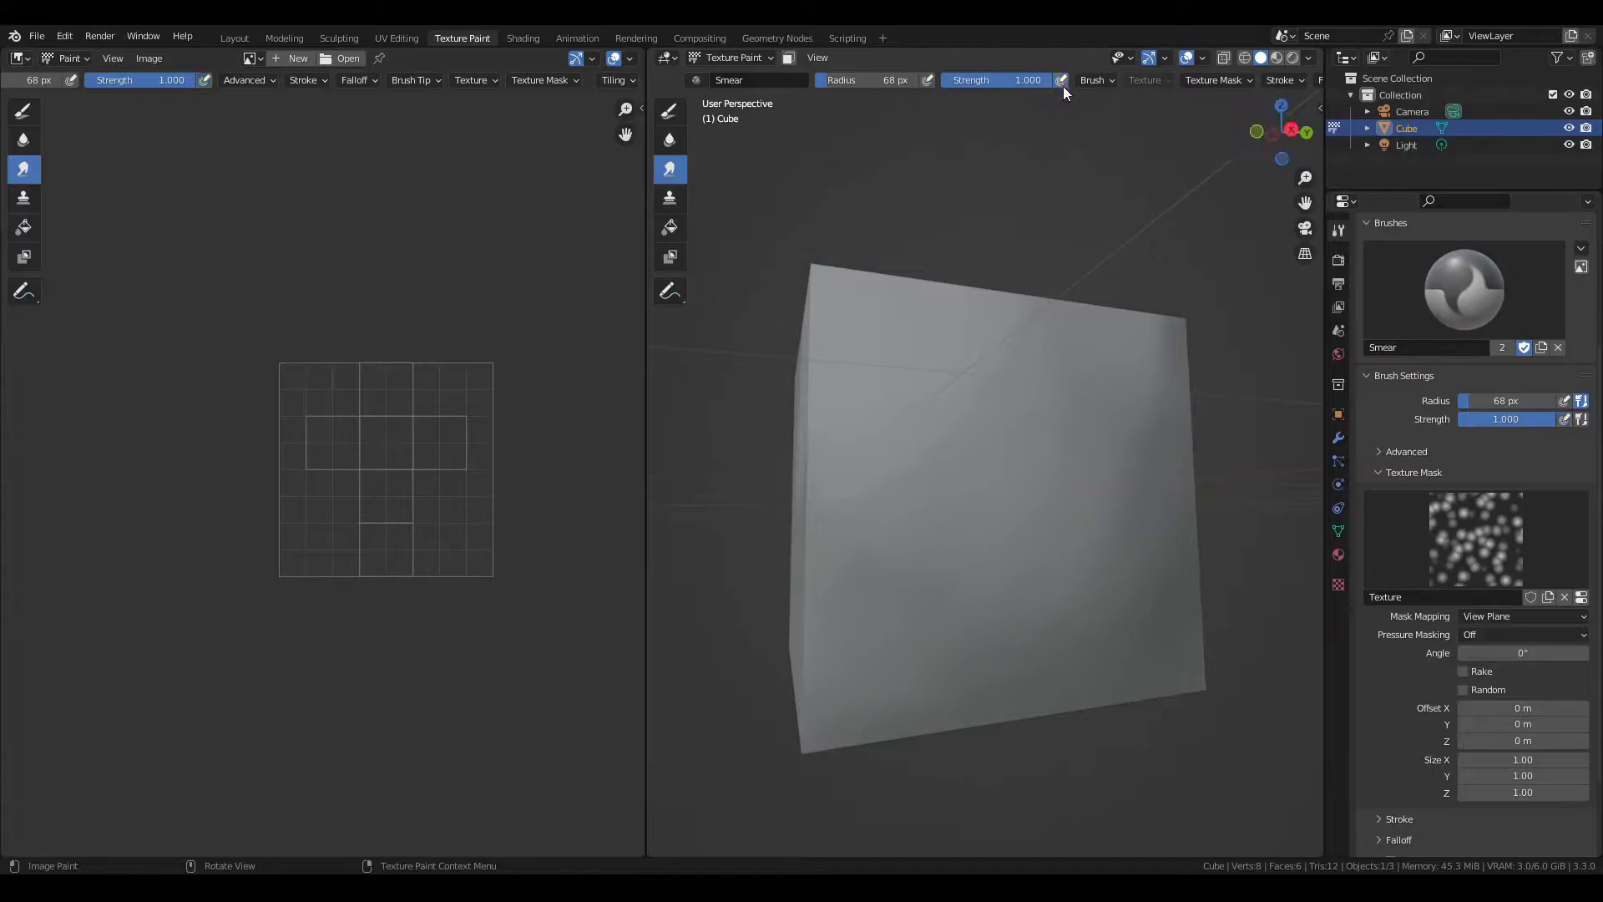
middle_click_drag(1039, 480, 1020, 494)
scroll(1006, 491, "up", 4)
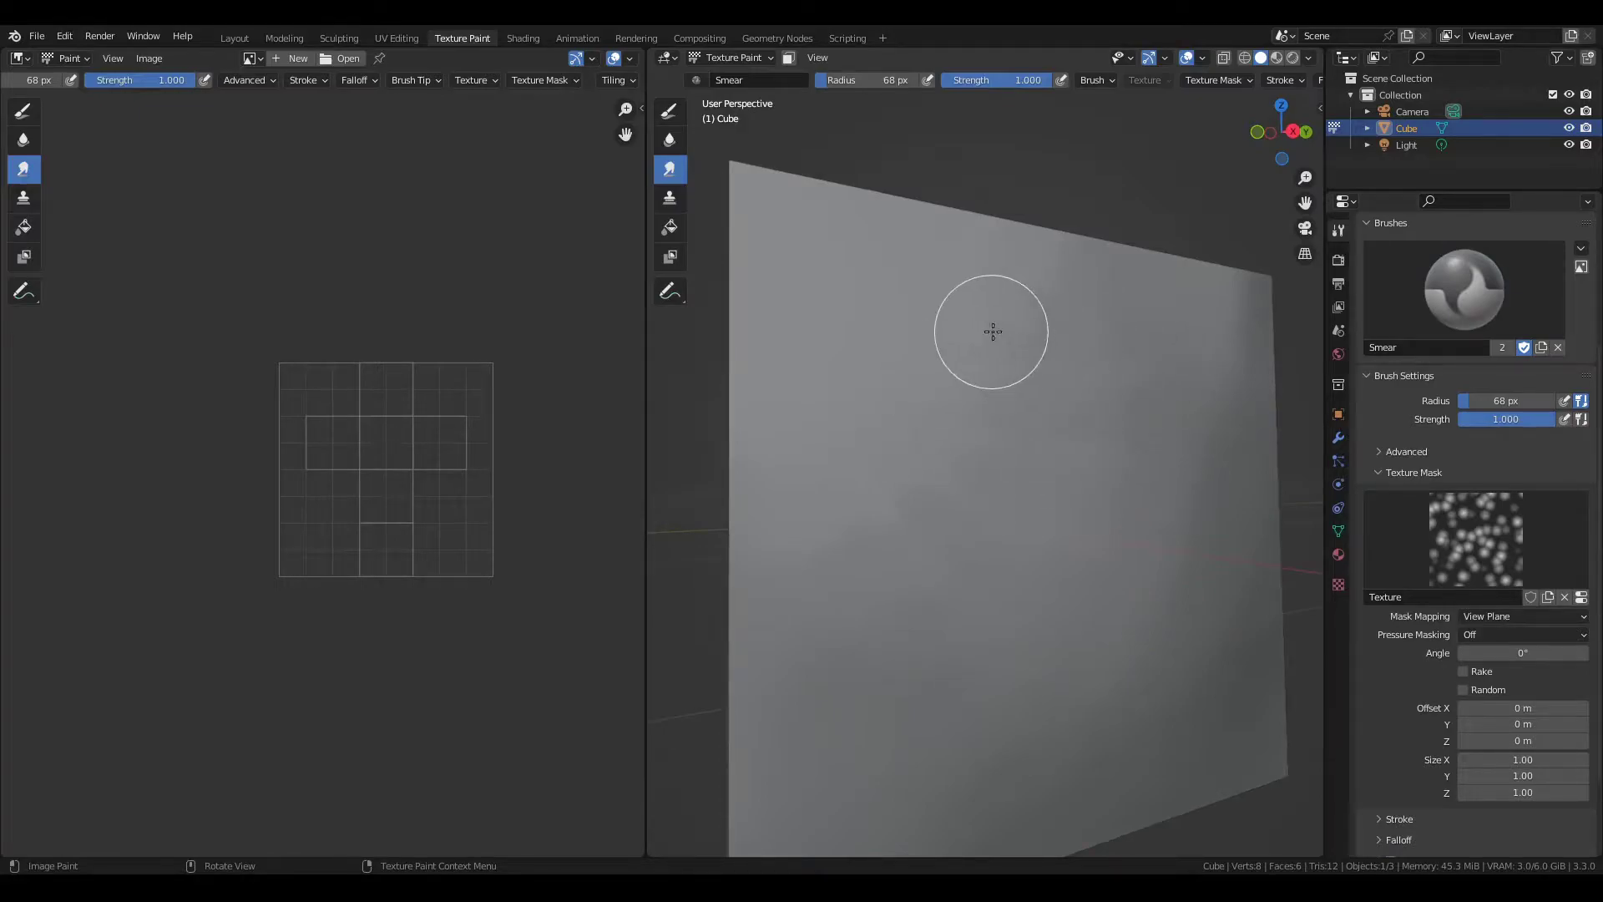
mouse_move(1070, 353)
middle_mouse_down()
mouse_move(1010, 397)
mouse_move(1055, 387)
mouse_move(1073, 440)
mouse_move(1056, 473)
middle_mouse_up()
key("f")
left_click(1131, 572)
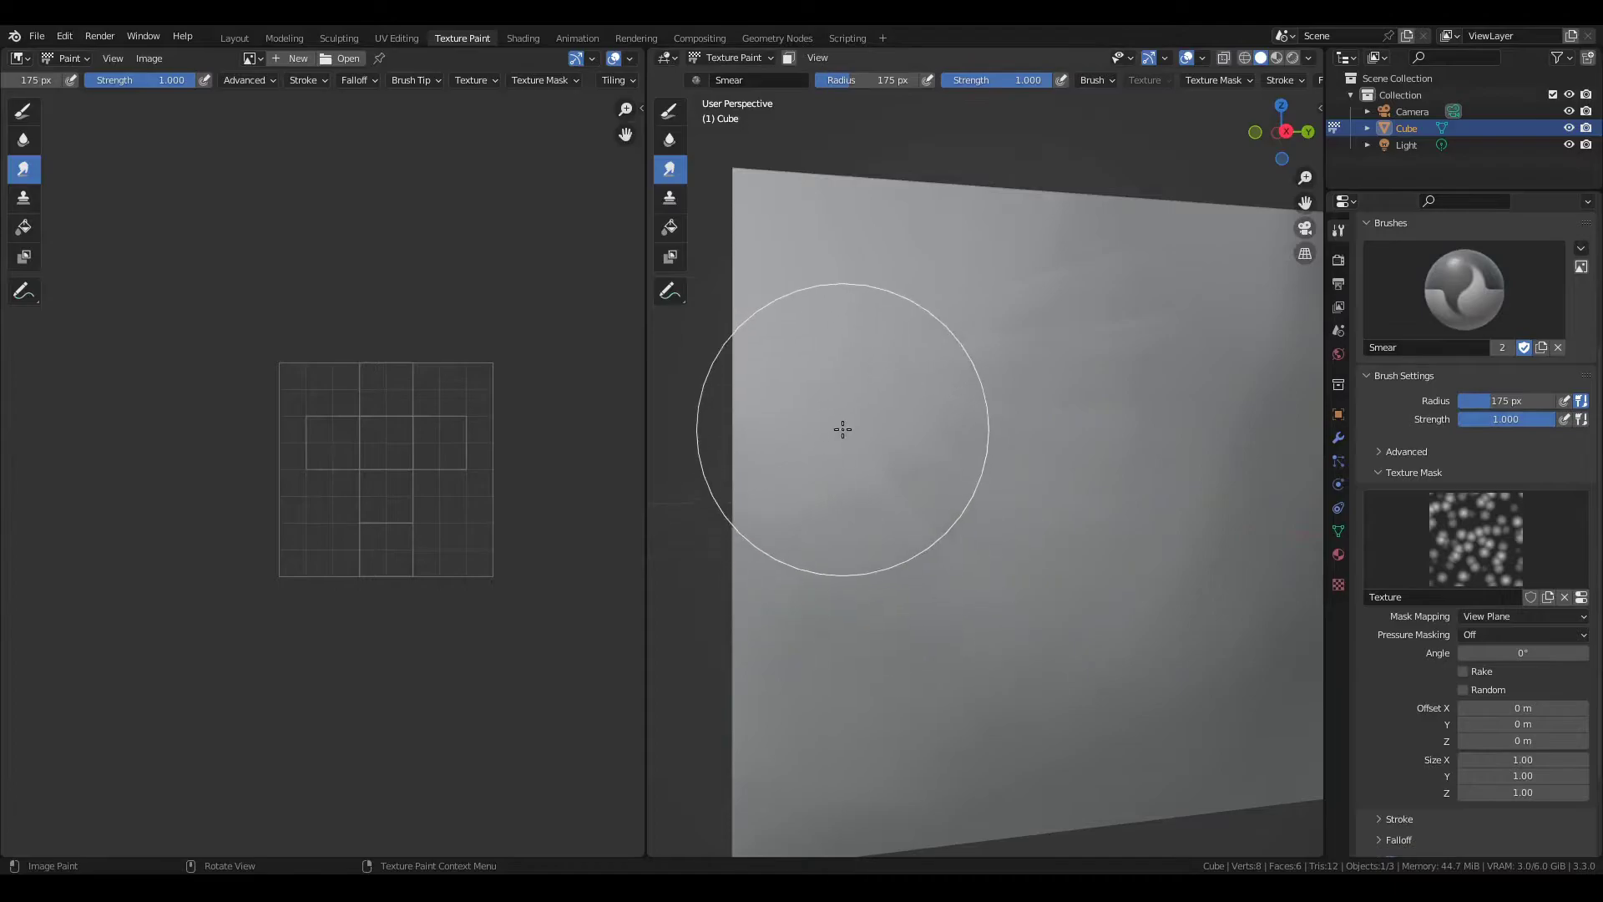
scroll(916, 501, "down", 2)
mouse_move(941, 440)
left_mouse_down()
mouse_move(980, 565)
mouse_move(1012, 583)
mouse_move(1016, 464)
mouse_move(1038, 443)
mouse_move(1027, 401)
mouse_move(1049, 350)
mouse_move(1071, 397)
mouse_move(1045, 490)
mouse_move(1073, 598)
mouse_move(1102, 444)
mouse_move(1077, 408)
mouse_move(1123, 358)
mouse_move(1099, 315)
mouse_move(938, 579)
mouse_move(844, 519)
mouse_move(952, 512)
mouse_move(941, 481)
mouse_move(976, 328)
mouse_move(937, 404)
mouse_move(1094, 504)
mouse_move(1160, 529)
mouse_move(1211, 523)
mouse_move(1159, 440)
mouse_move(1195, 388)
mouse_move(1206, 682)
mouse_move(1118, 654)
mouse_move(959, 666)
mouse_move(975, 698)
mouse_move(1038, 702)
mouse_move(1031, 626)
mouse_move(1088, 637)
mouse_move(1141, 600)
mouse_move(1207, 634)
mouse_move(1027, 699)
mouse_move(1102, 673)
mouse_move(1130, 523)
mouse_move(1160, 468)
mouse_move(1144, 387)
mouse_move(1144, 501)
mouse_move(1116, 572)
left_mouse_up()
key("f")
left_click(1022, 541)
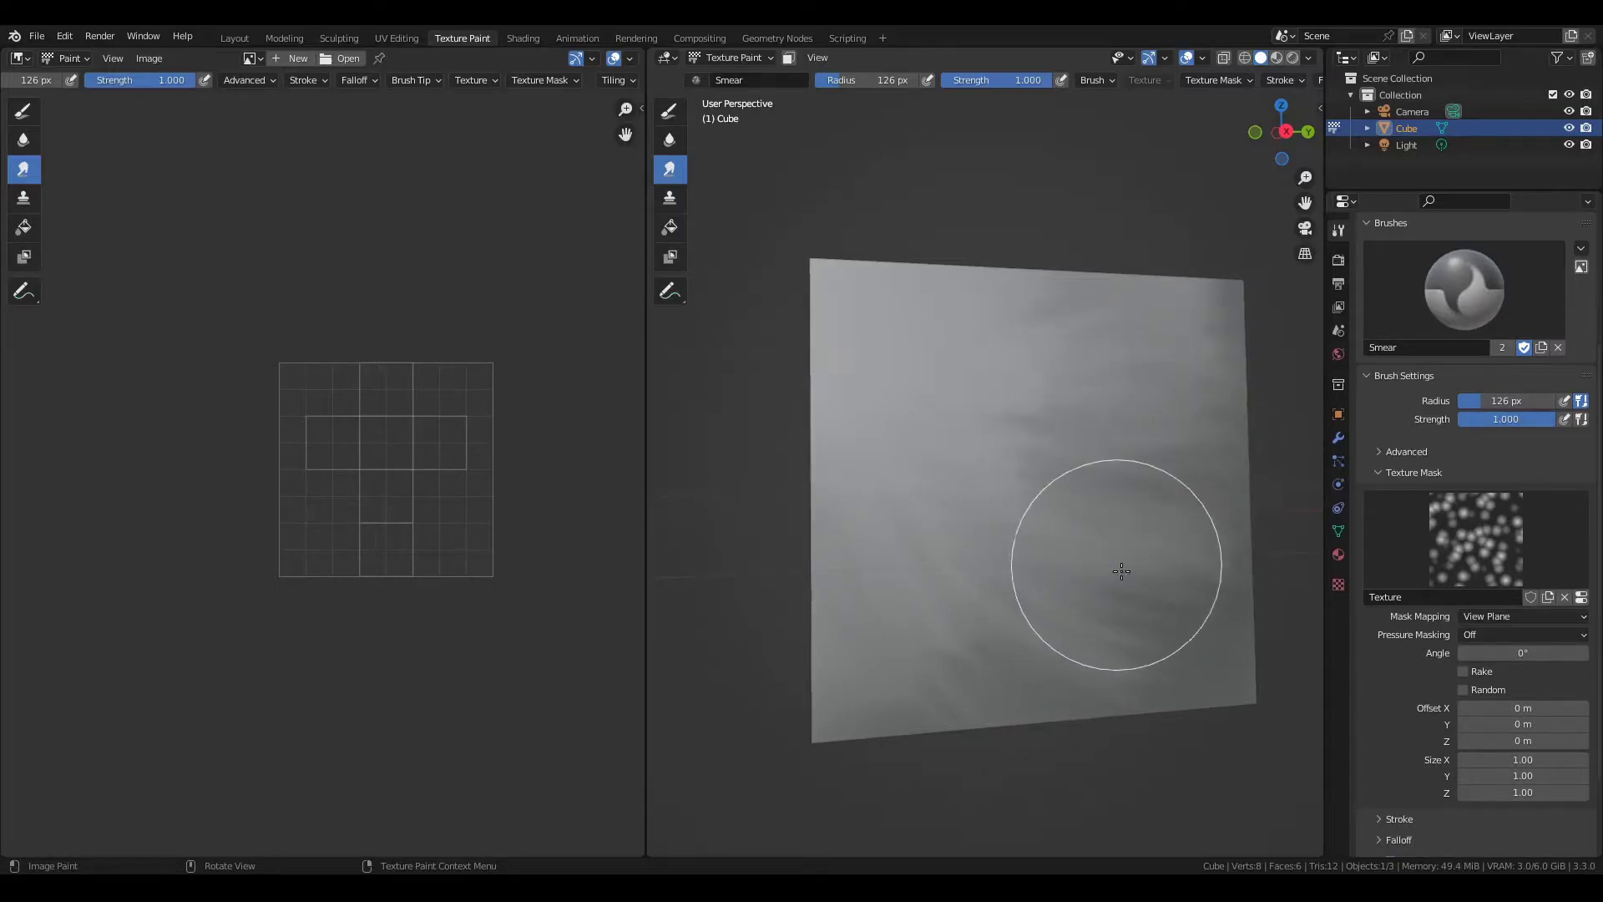
- Reduce the Smear brush radius to 78 px and smear finer streaks along the lower and upper parts of the light-dark boundary
key("f")
left_click(1098, 596)
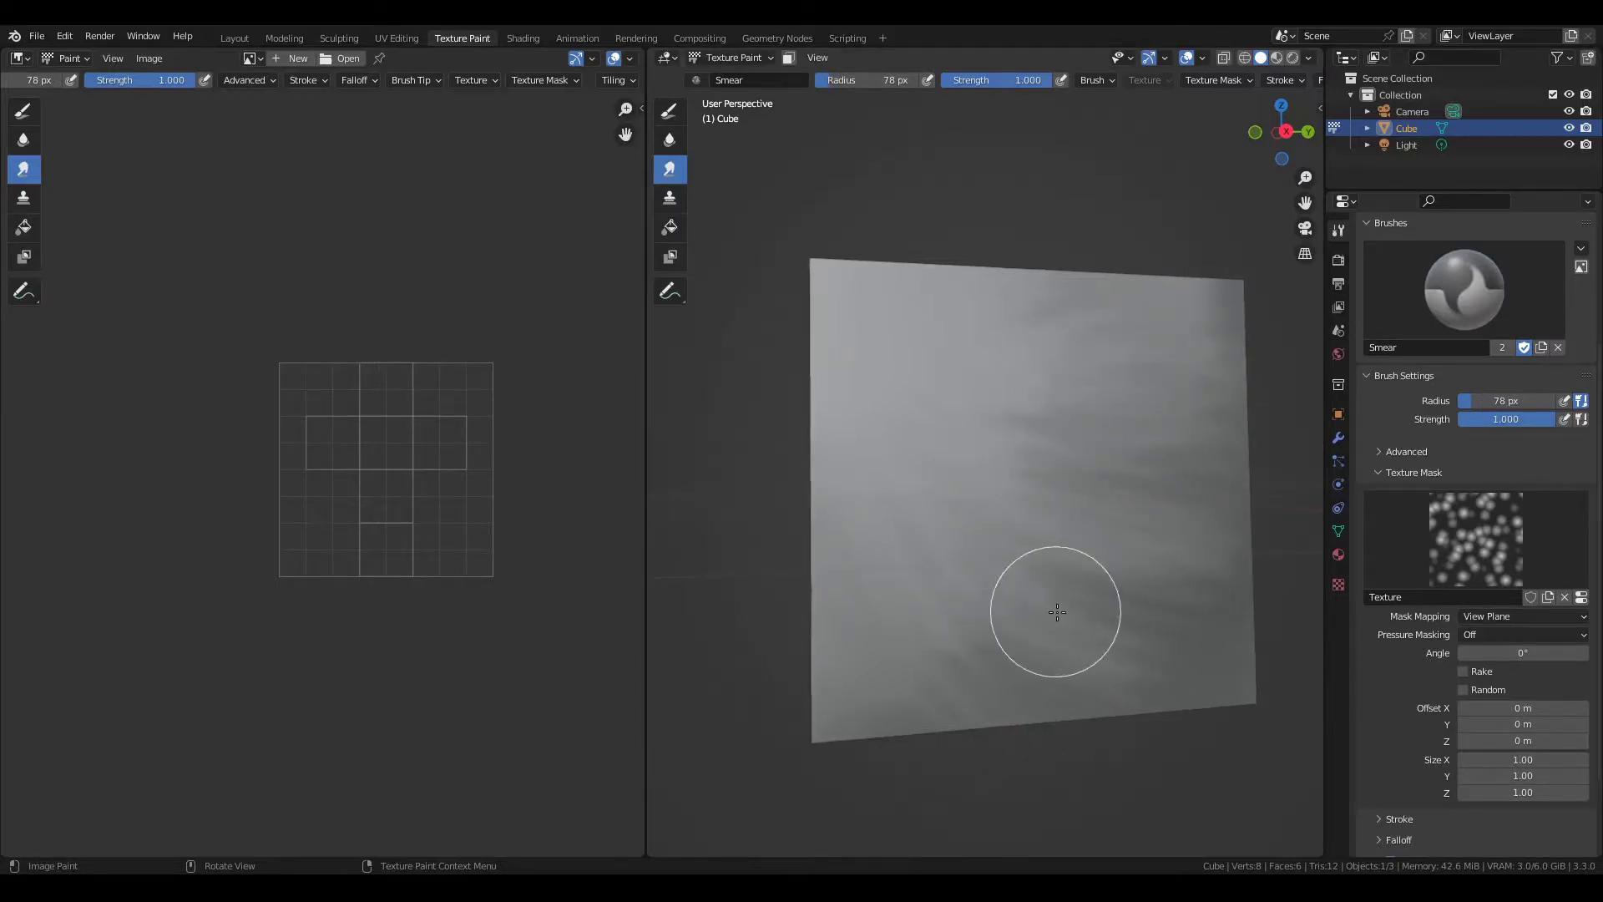
mouse_move(902, 578)
left_mouse_down()
mouse_move(916, 659)
mouse_move(872, 672)
mouse_move(980, 614)
left_mouse_up()
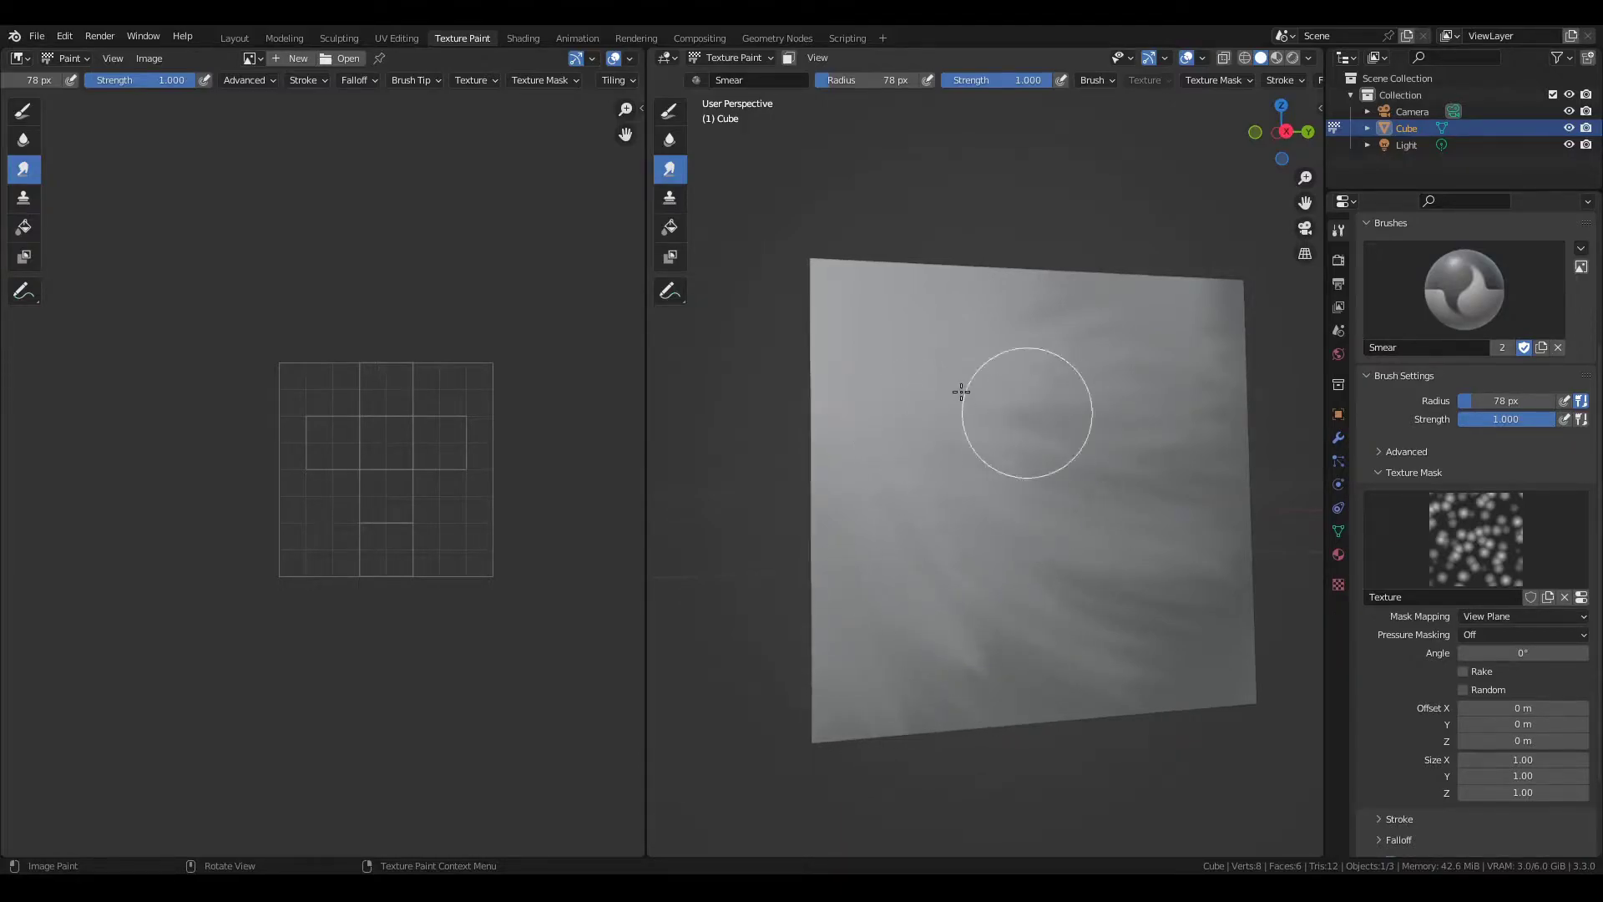
left_click_drag(961, 392, 923, 360)
mouse_move(1051, 300)
left_mouse_down()
mouse_move(977, 354)
mouse_move(1061, 348)
left_mouse_up()
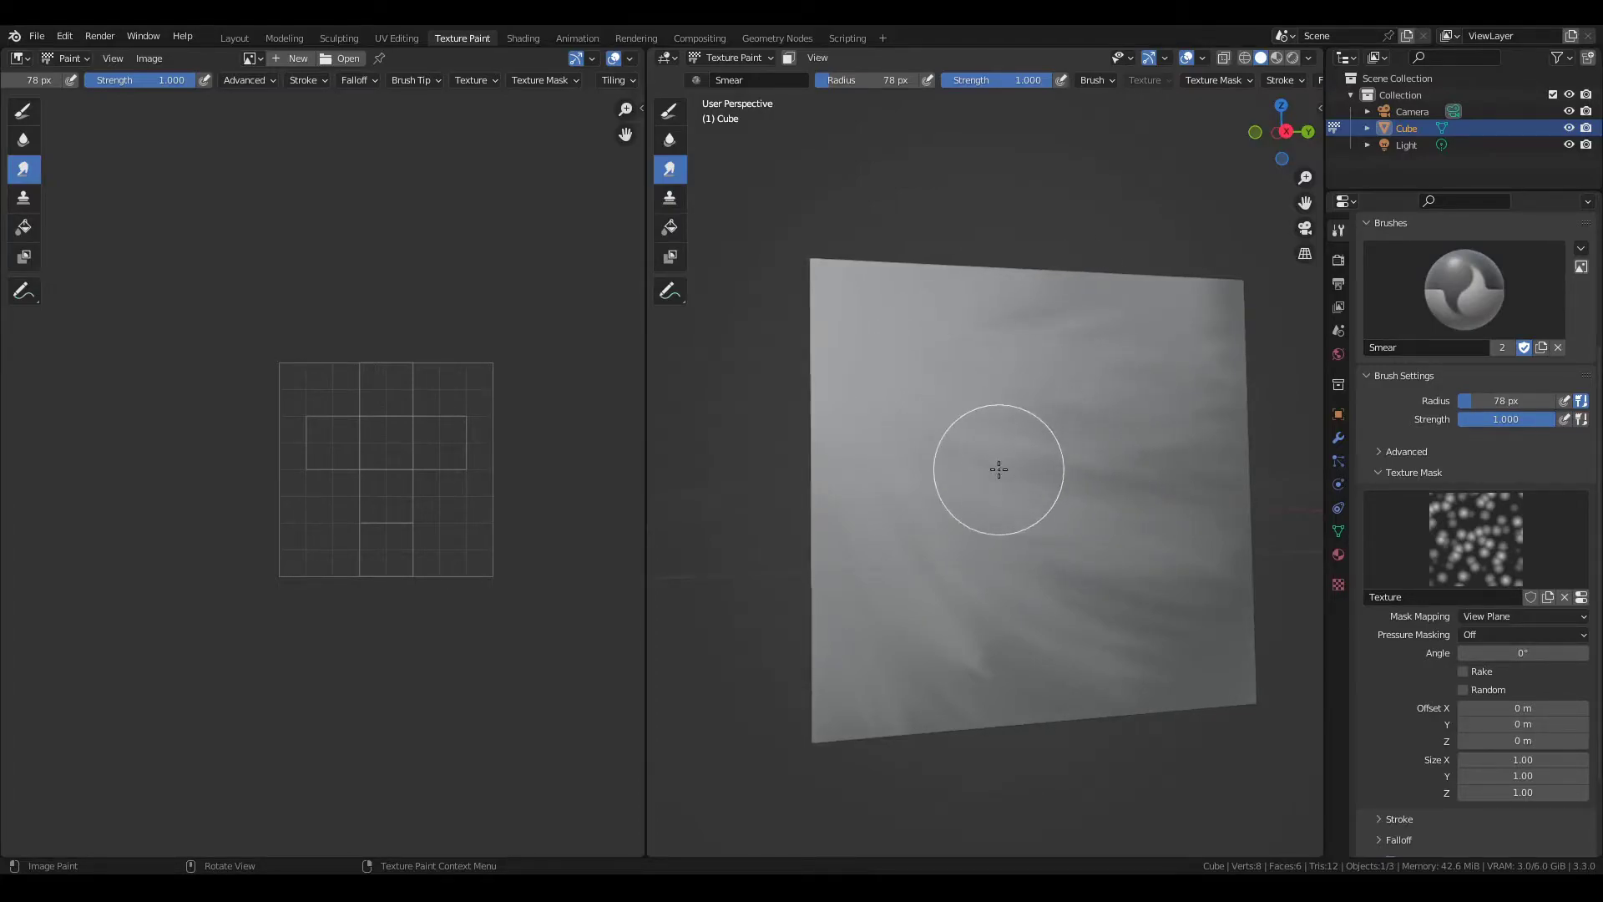
- Smear additional streaks across the face's dark area, using a brush radius of 132 px and a smaller one of 101 px
key("f")
left_click(1064, 529)
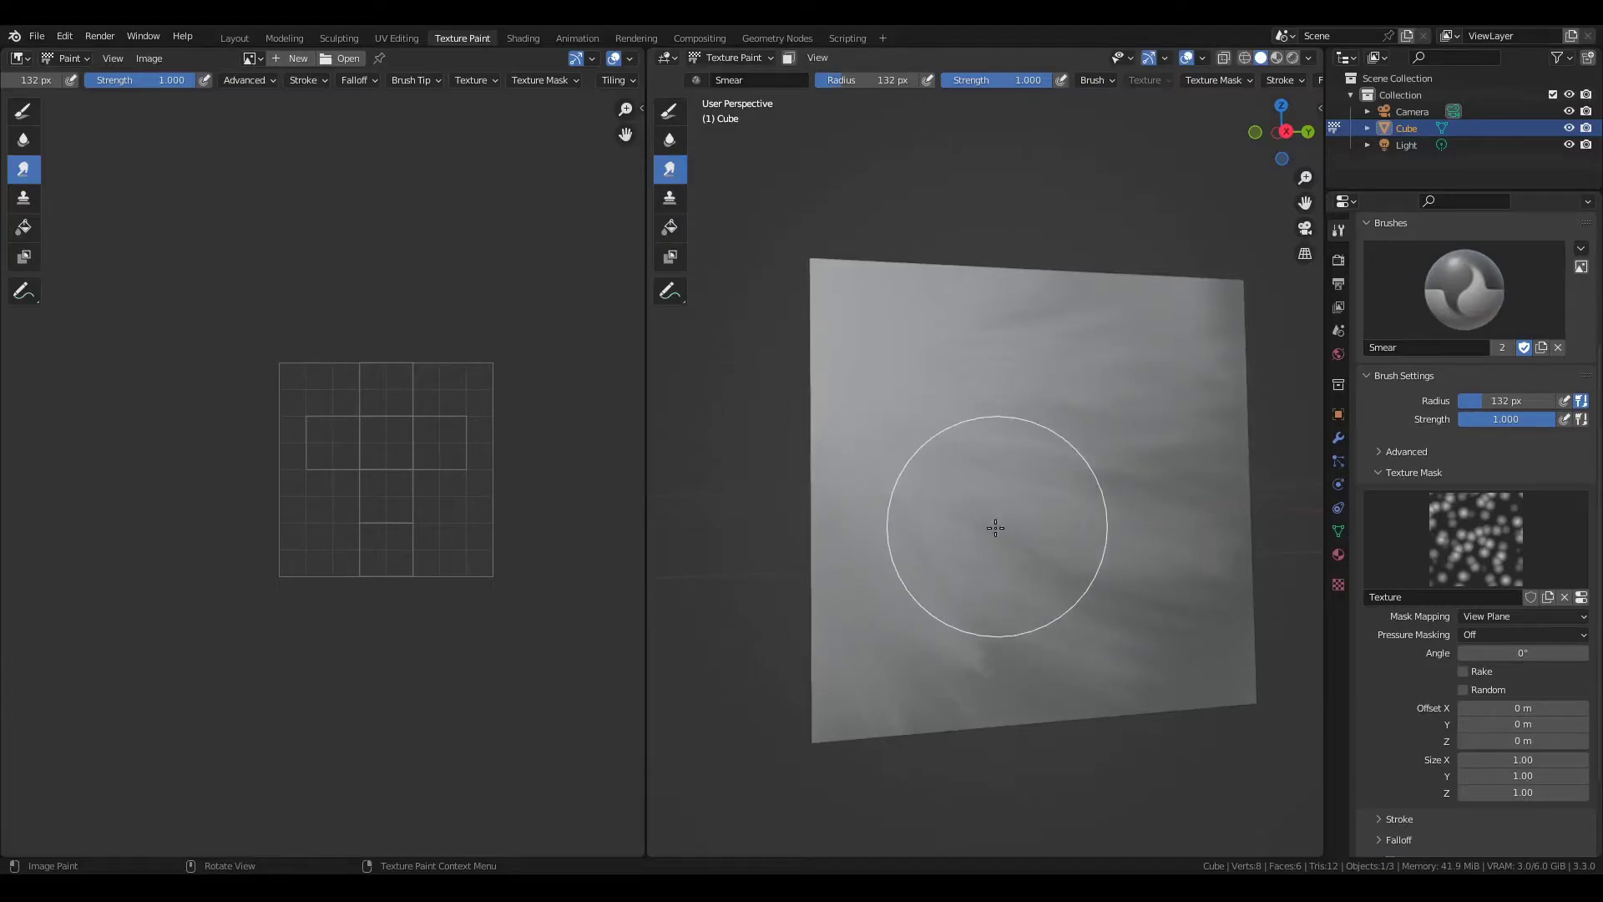
mouse_move(995, 527)
left_mouse_down()
mouse_move(902, 404)
mouse_move(1016, 526)
mouse_move(1106, 576)
left_mouse_up()
key("f")
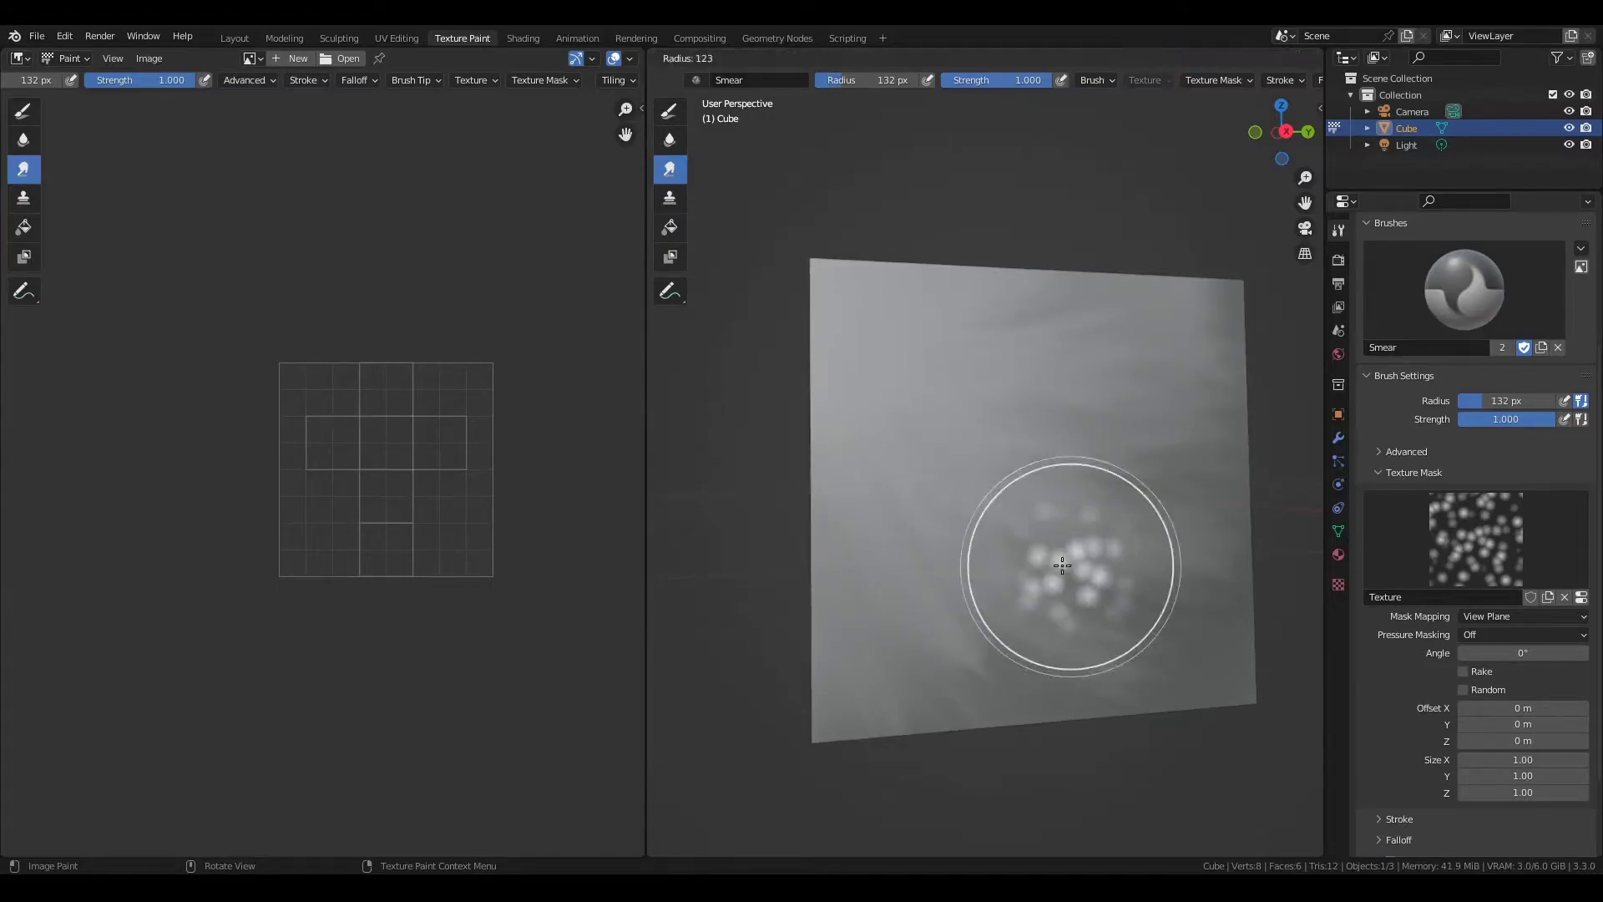
left_click(1068, 569)
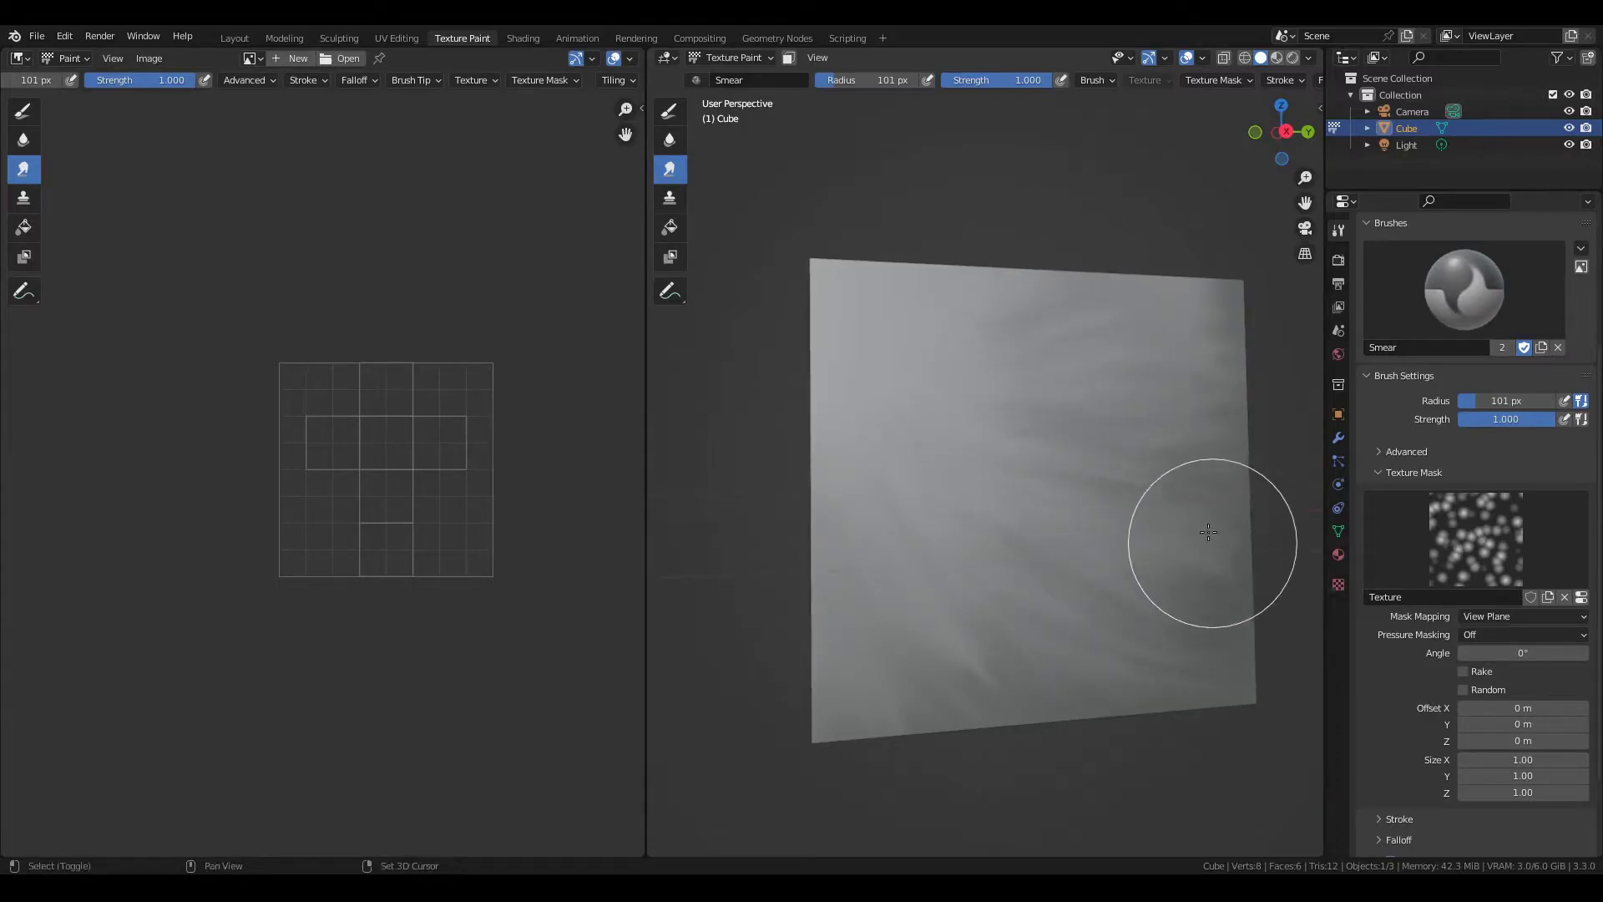
middle_click_drag(1208, 532, 1112, 522, "shift")
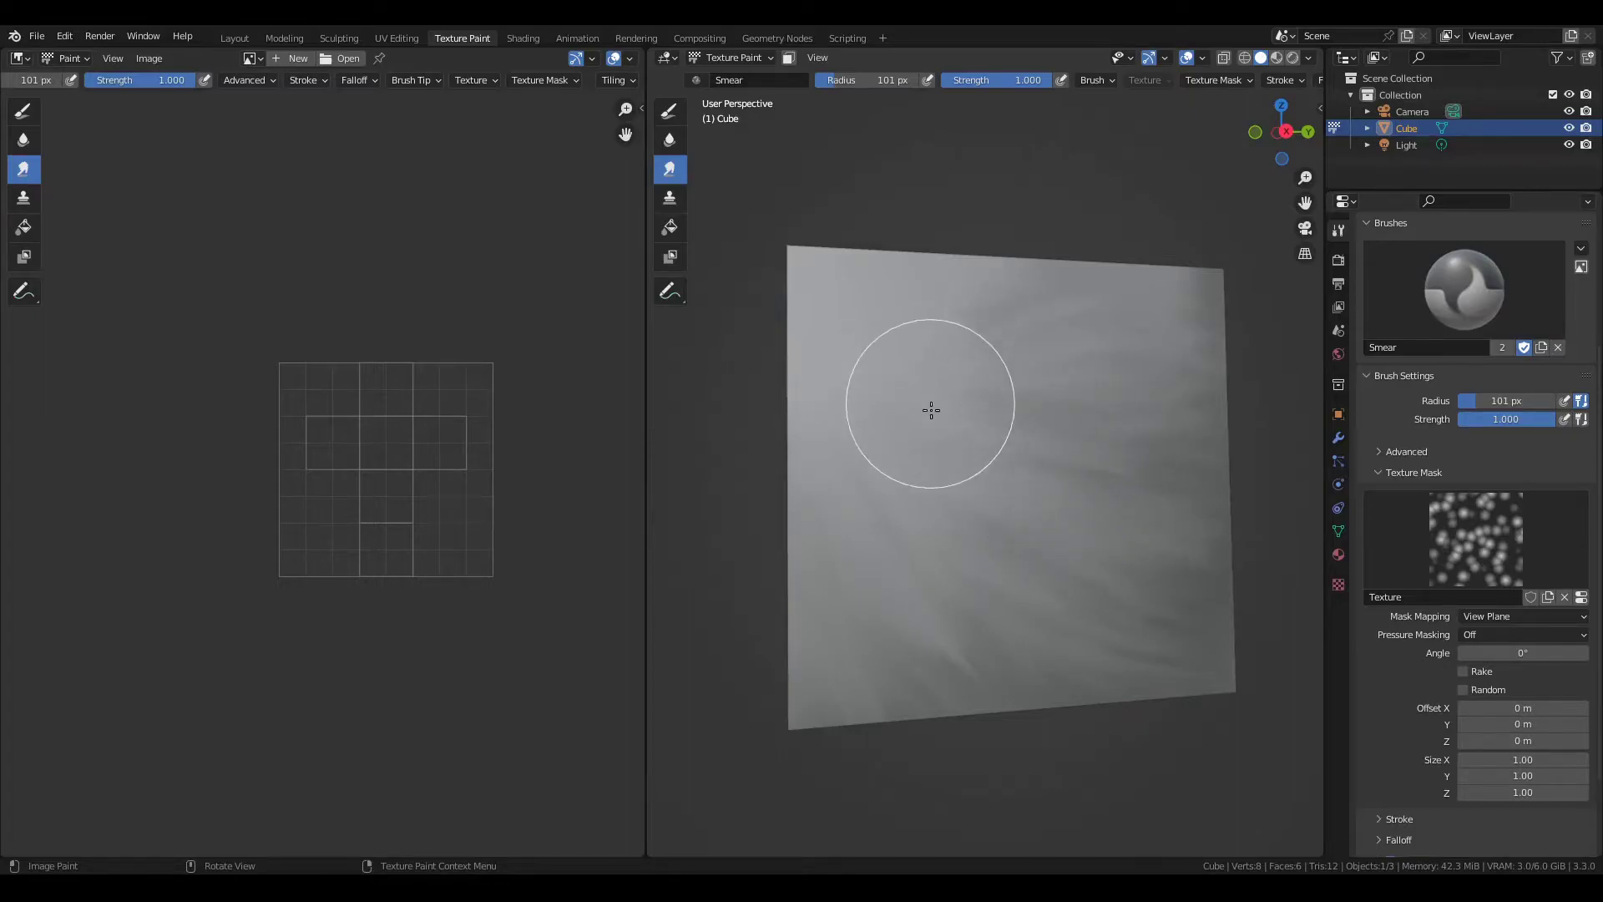
middle_click_drag(930, 412, 927, 469)
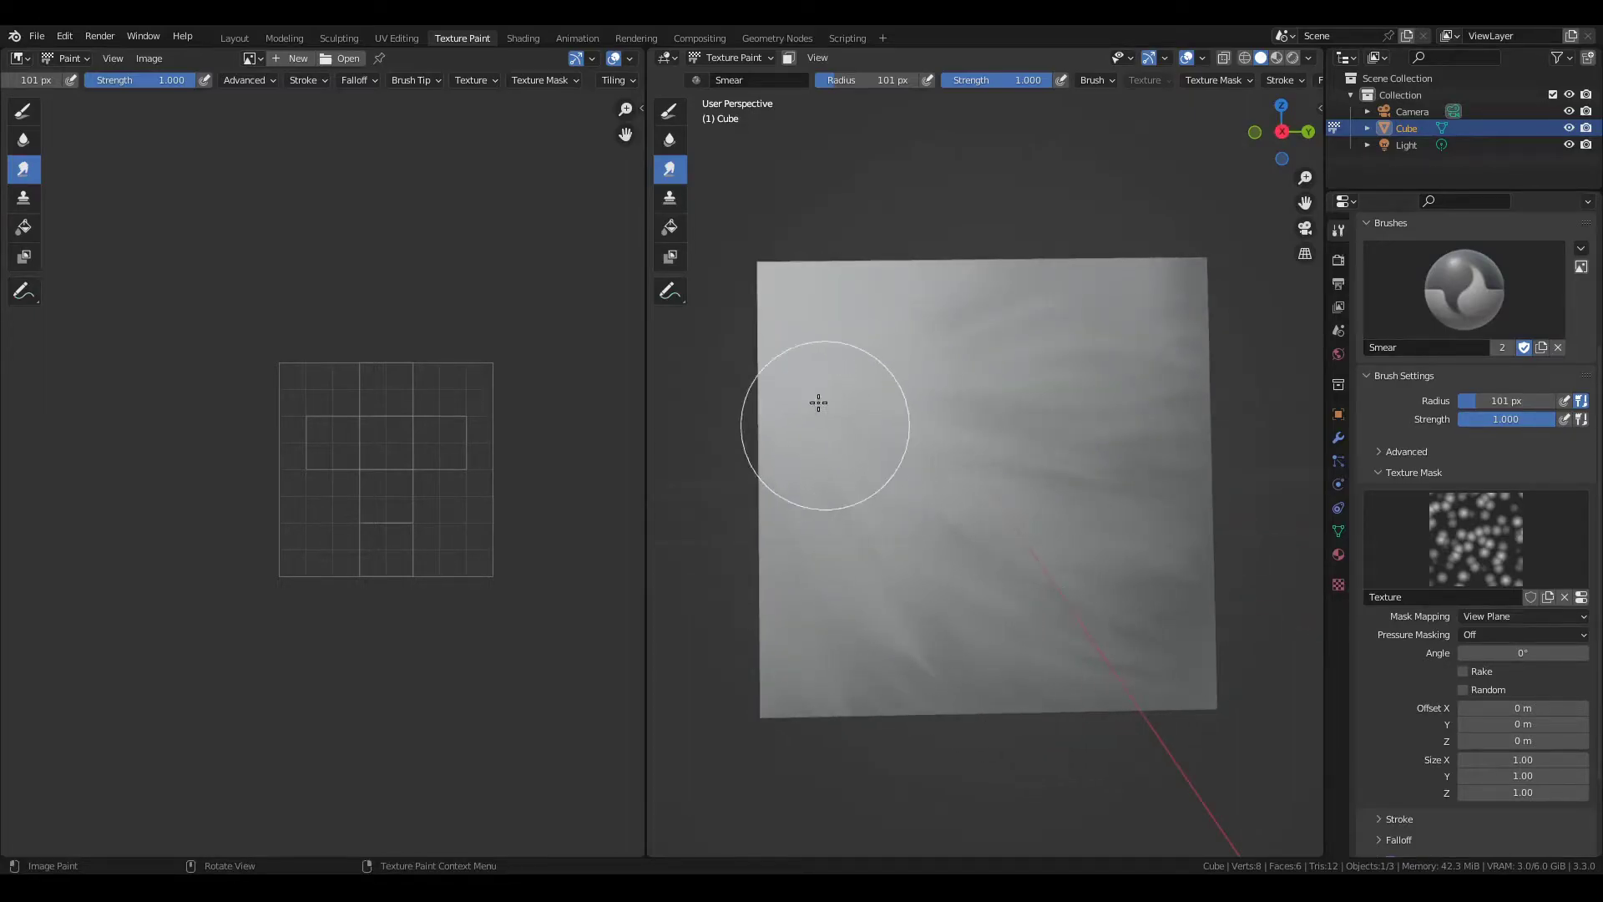
mouse_move(887, 579)
middle_mouse_down()
mouse_move(1016, 656)
mouse_move(1111, 643)
mouse_move(1074, 659)
mouse_move(1083, 613)
middle_mouse_up()
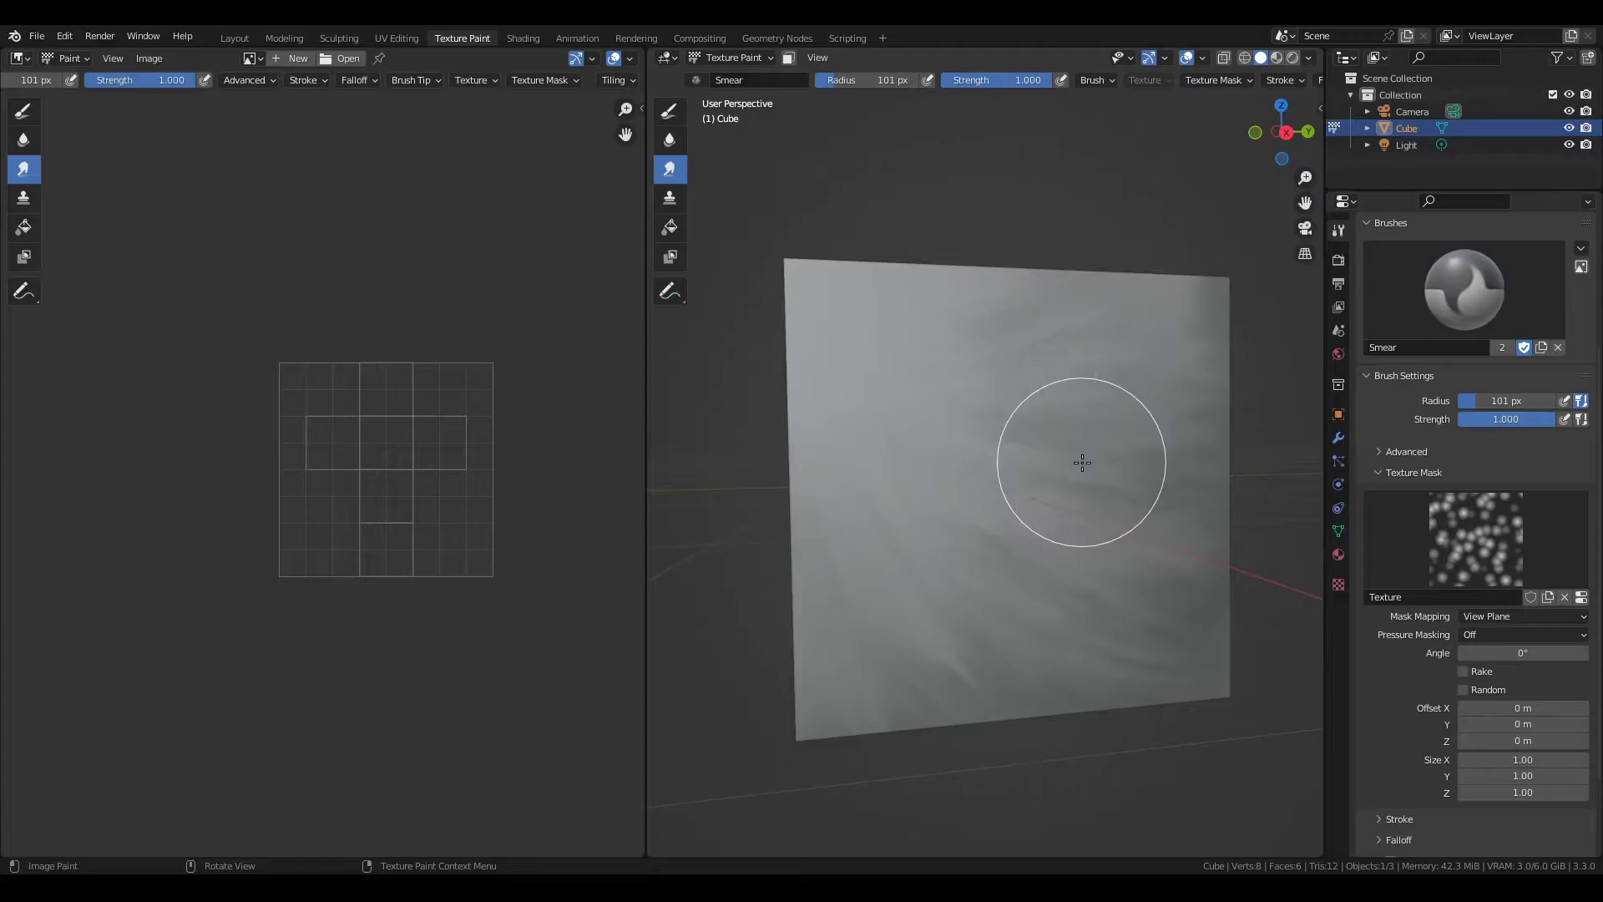
mouse_move(1081, 462)
middle_mouse_down()
mouse_move(1130, 572)
mouse_move(1138, 493)
middle_mouse_up()
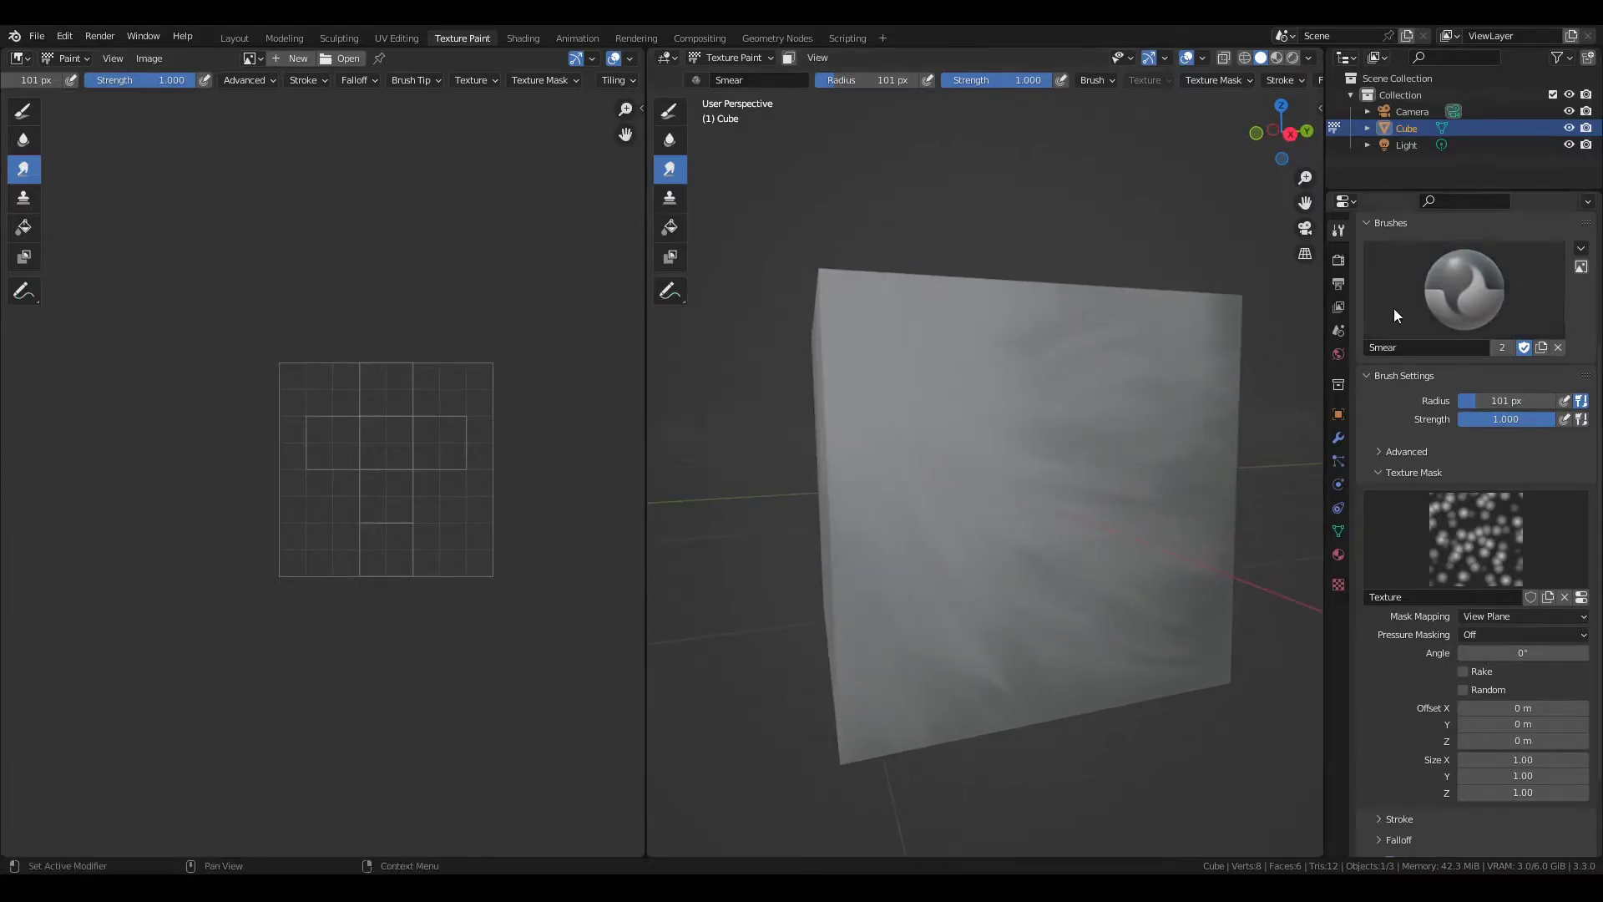
- Add a blank 1024 × 1024 px Roughness paint slot with alpha to the cube's material
scroll(1394, 314, "up", 5)
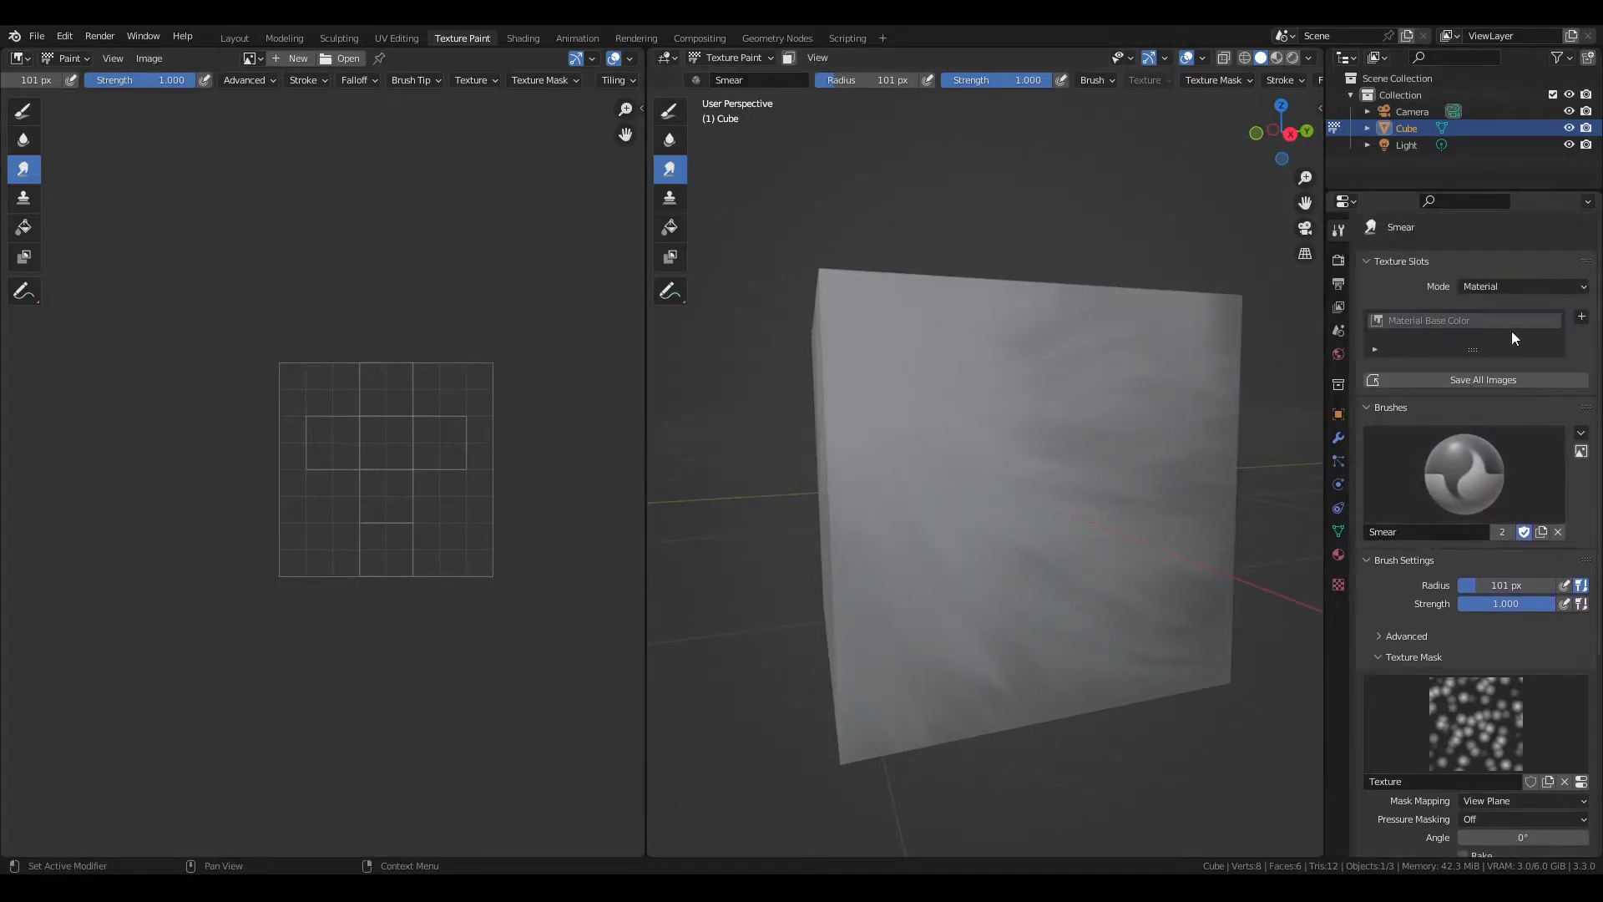
mouse_move(1165, 490)
middle_mouse_down()
mouse_move(1186, 464)
mouse_move(1160, 467)
middle_mouse_up()
left_click(1581, 316)
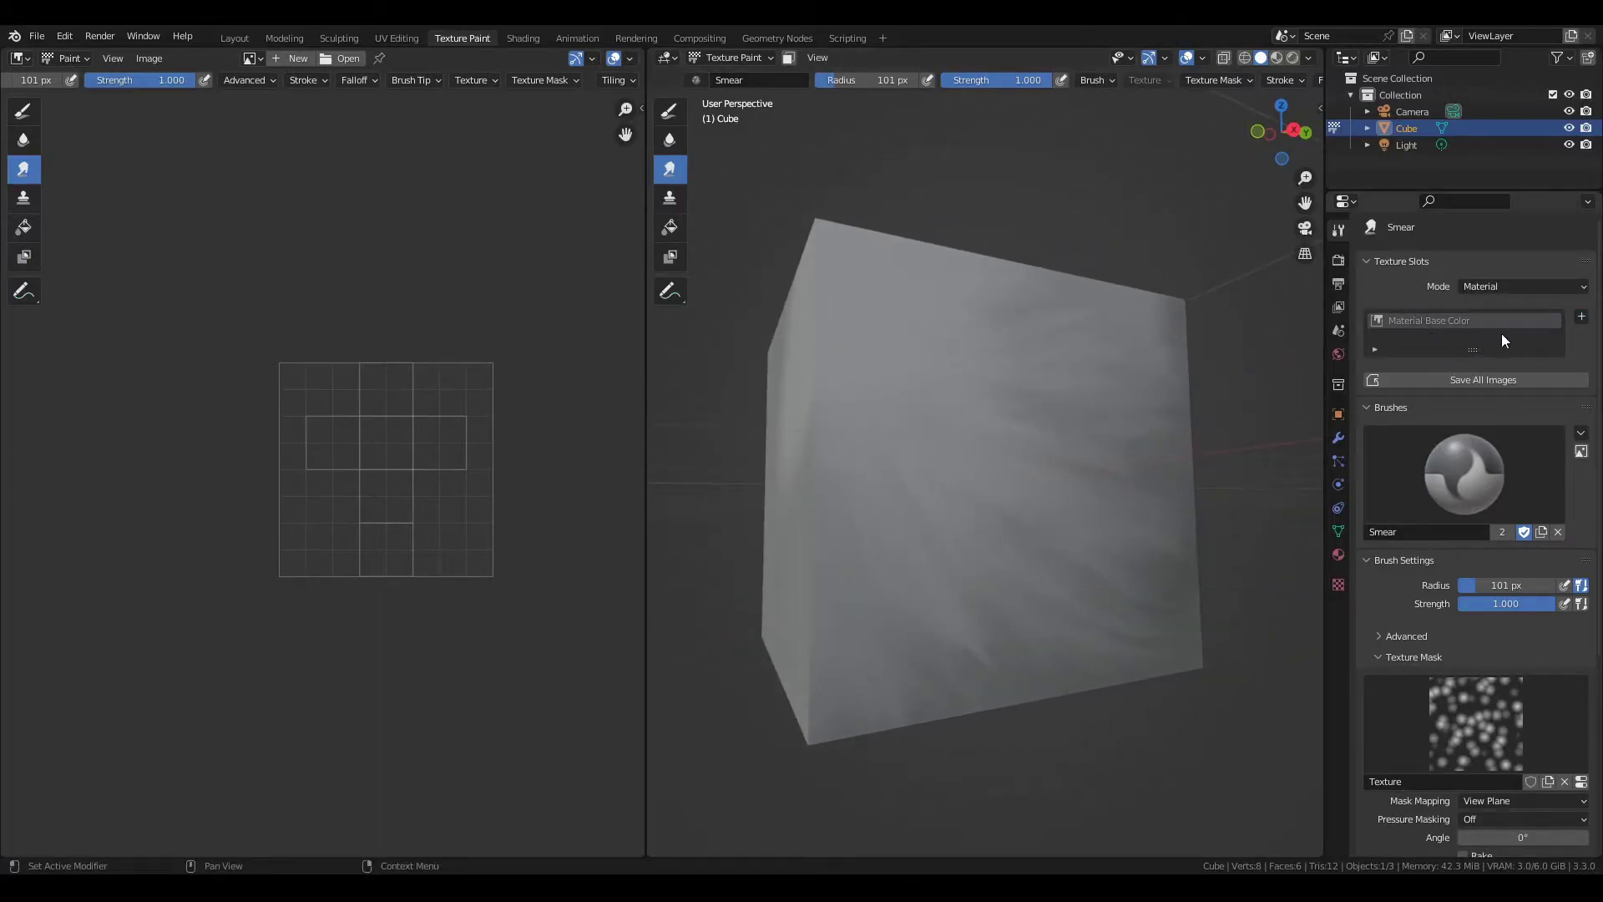
left_click(1581, 317)
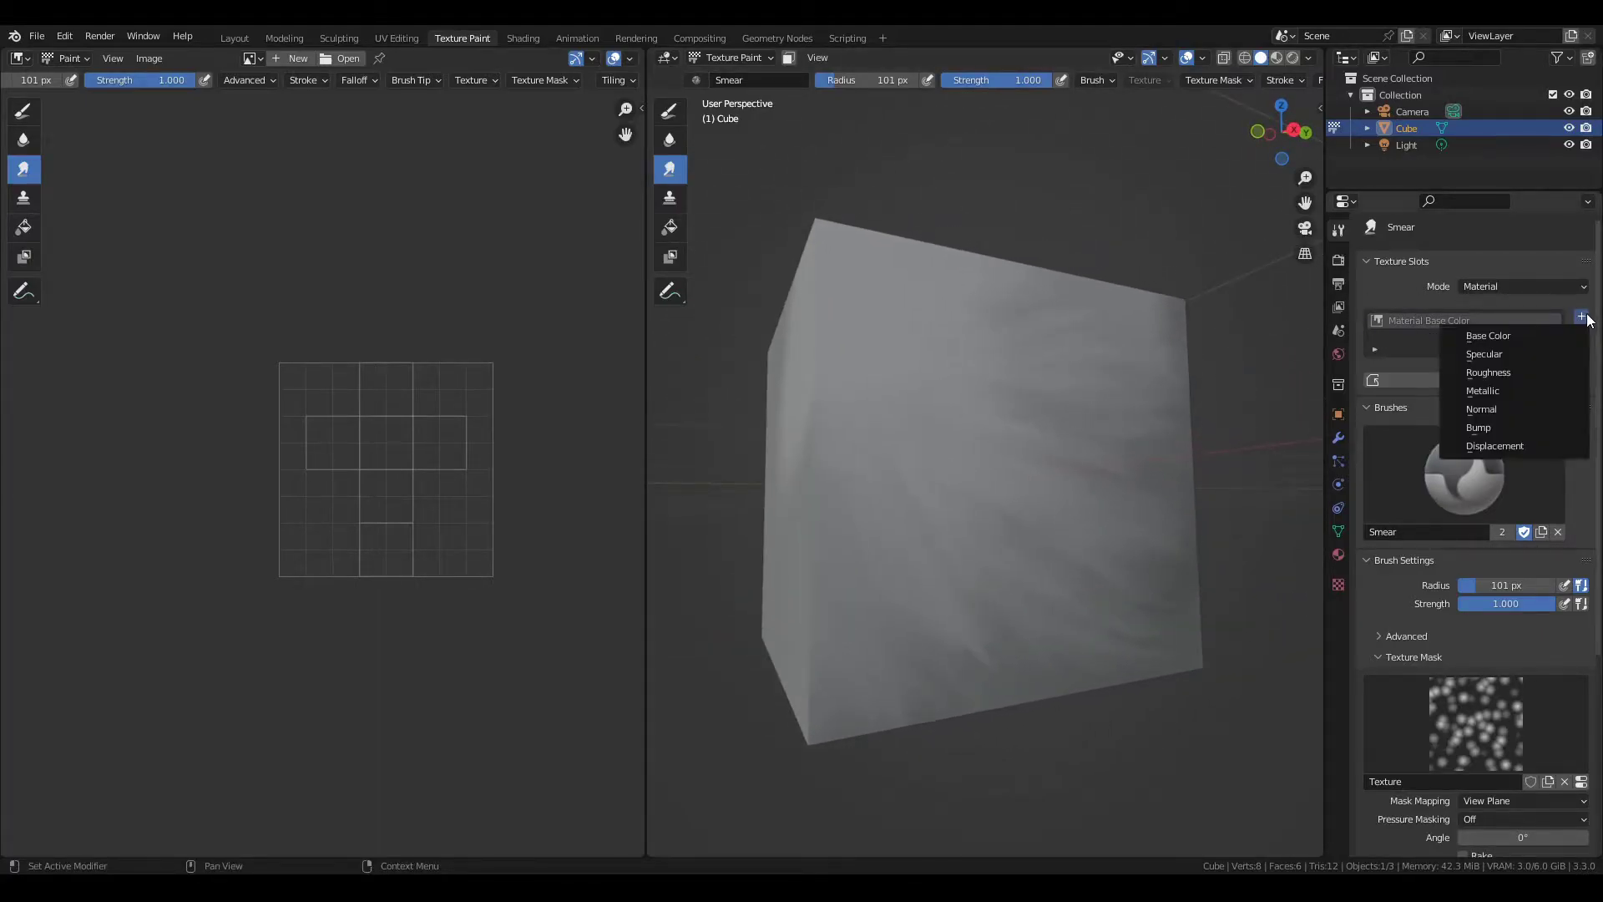
left_click(1539, 371)
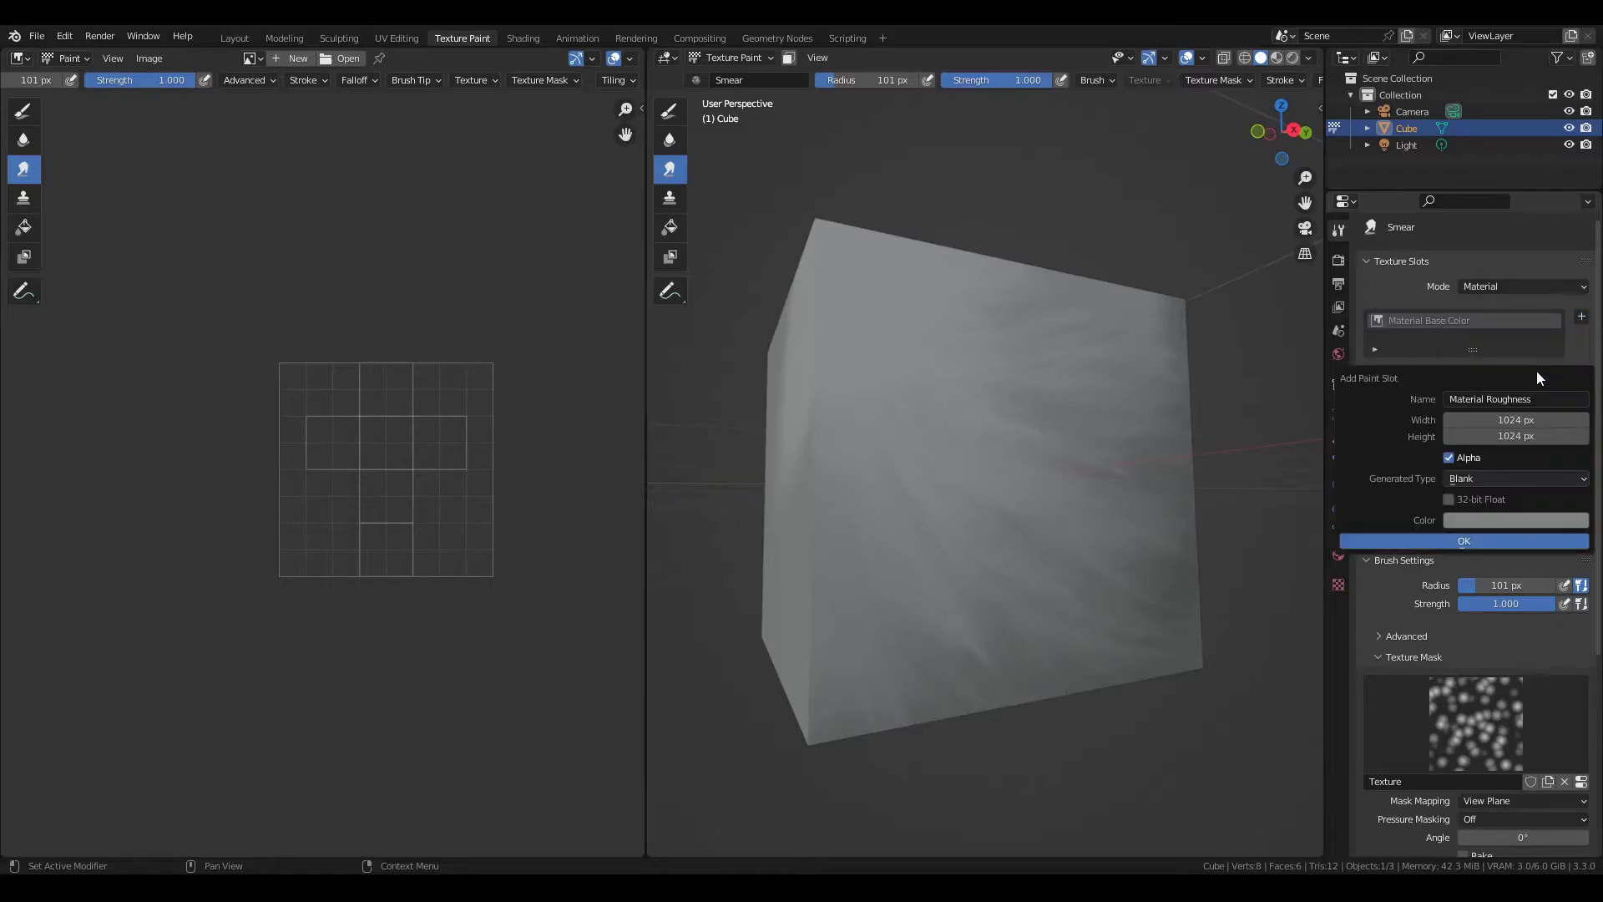
left_click(1486, 541)
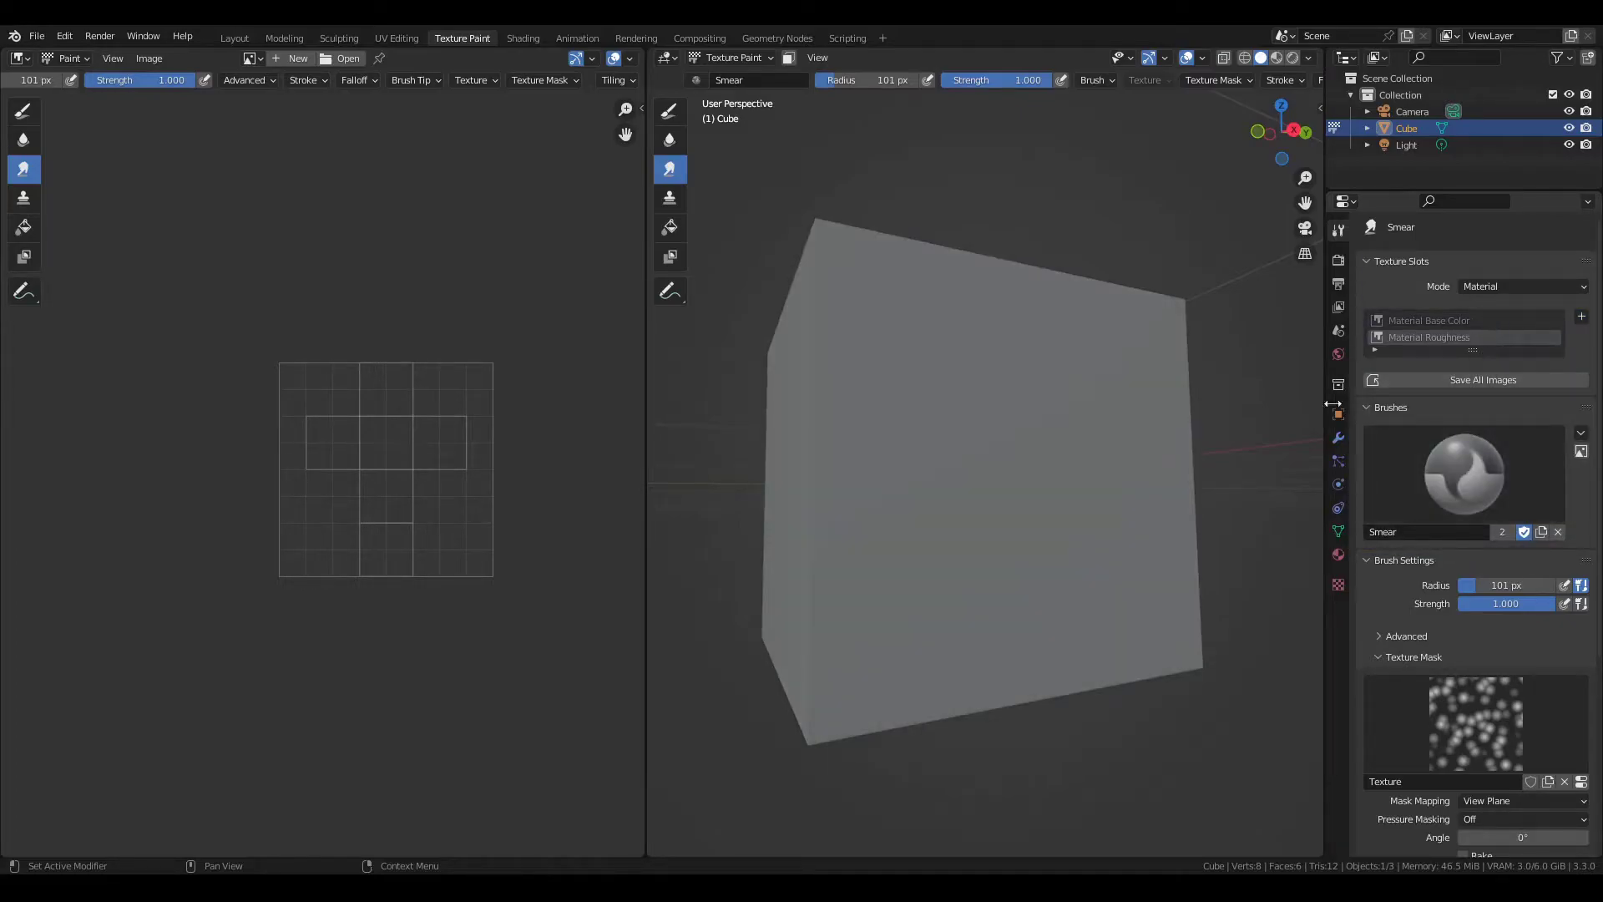
- Preview the cube in Rendered shading from a different angle and return to Solid shading
mouse_move(1164, 484)
middle_mouse_down()
mouse_move(1168, 502)
mouse_move(1127, 493)
middle_mouse_up()
key("z")
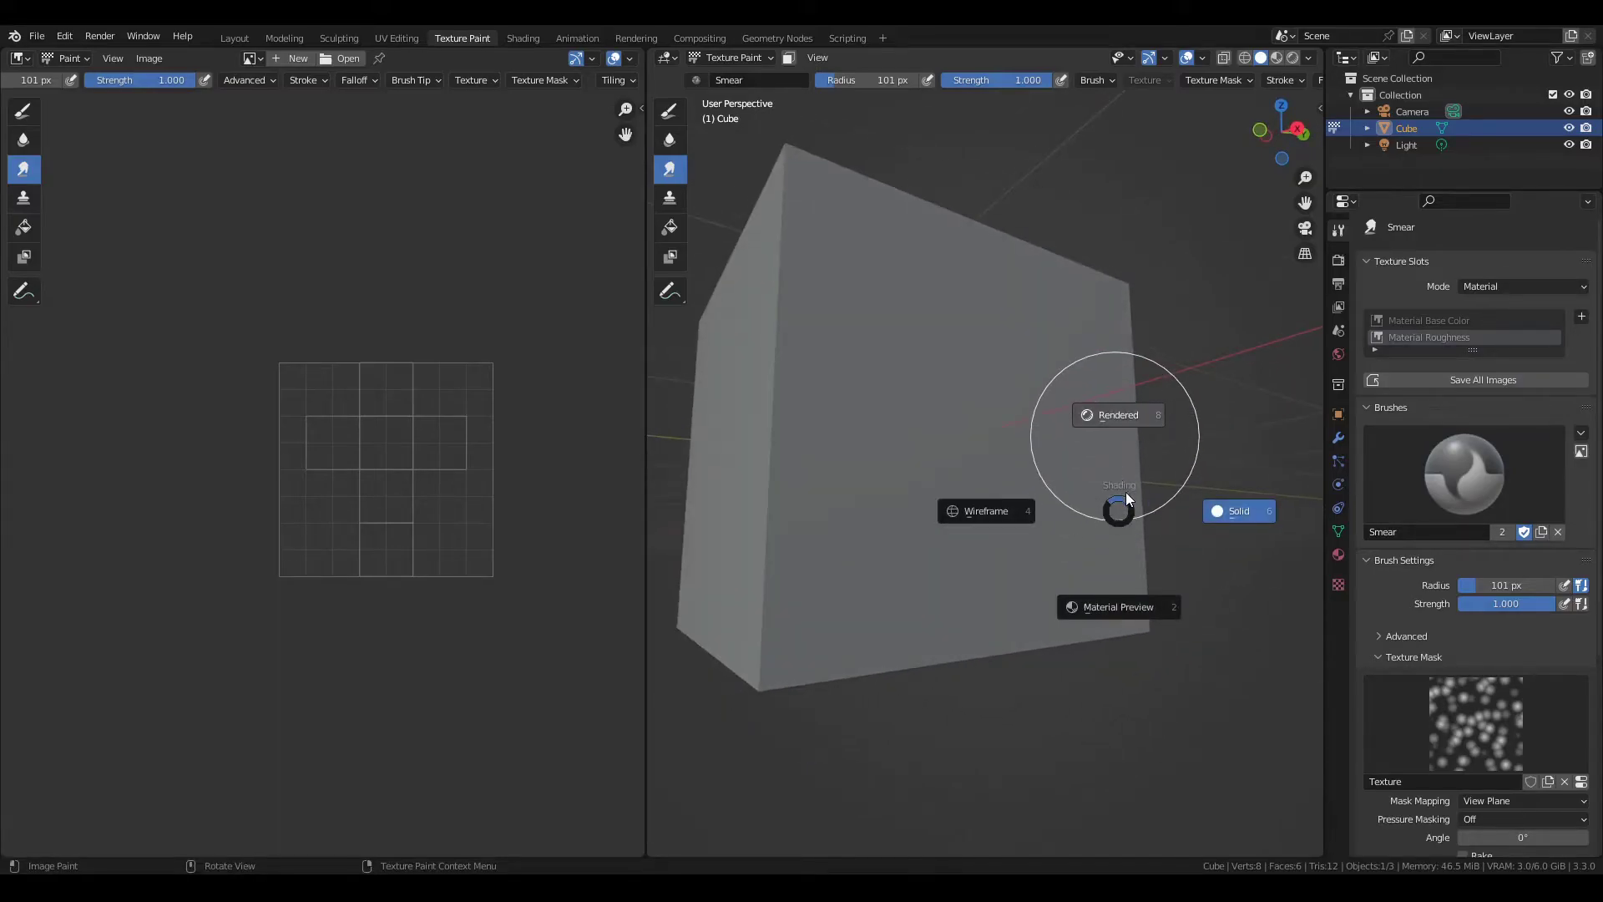
left_click(1116, 469)
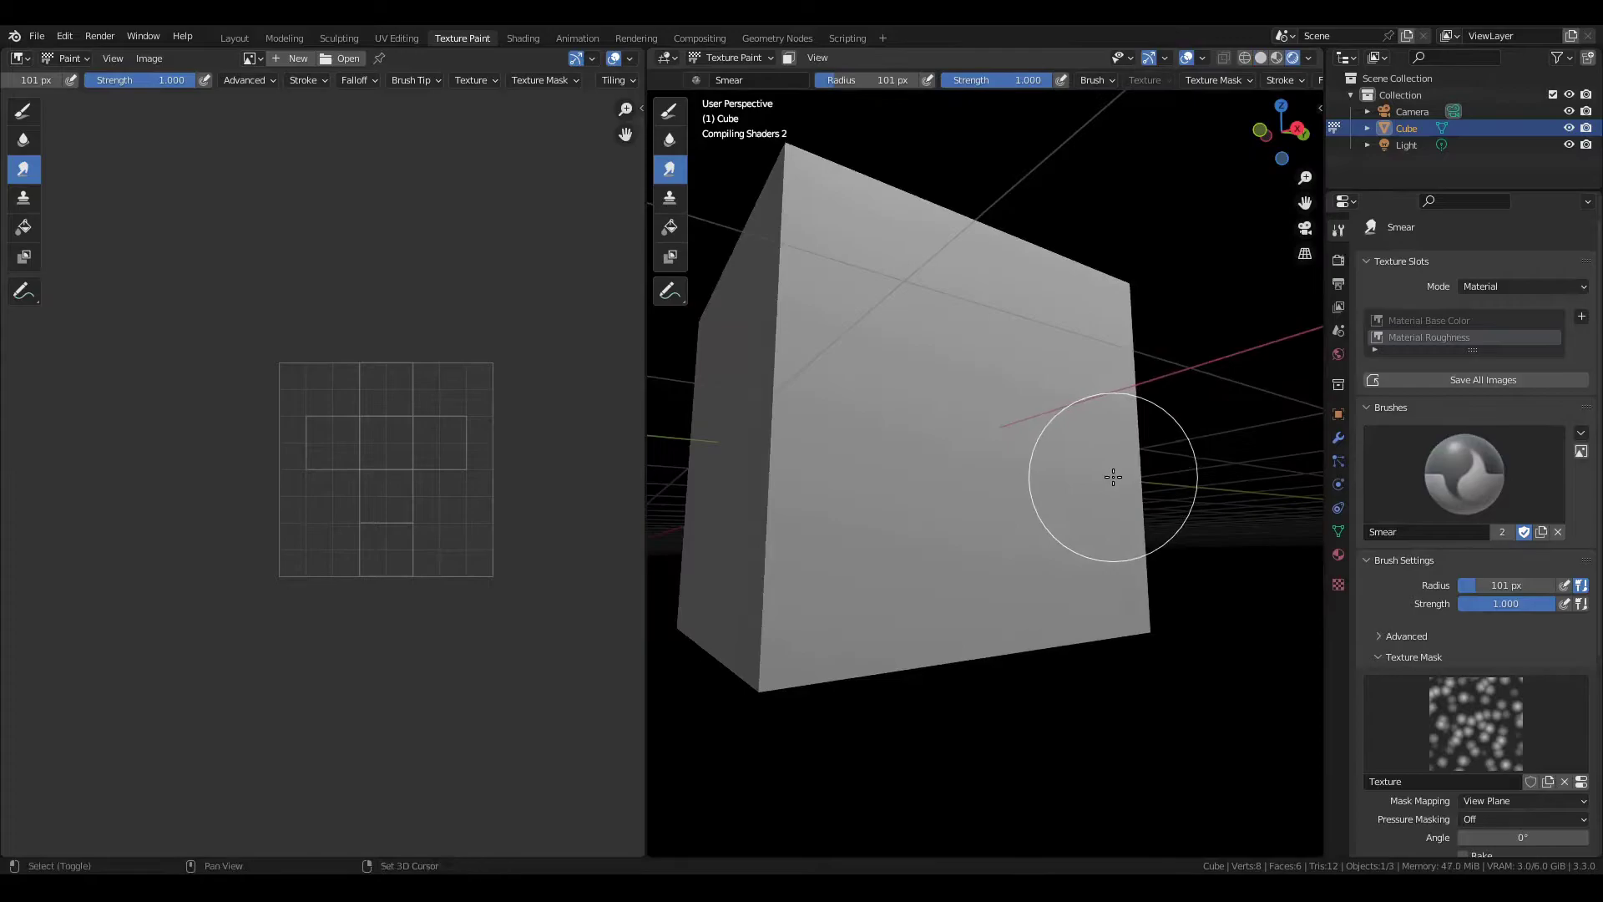
mouse_move(1135, 498)
middle_mouse_down()
mouse_move(1132, 514)
mouse_move(1111, 501)
mouse_move(1147, 471)
middle_mouse_up()
key("z")
left_click(1237, 481)
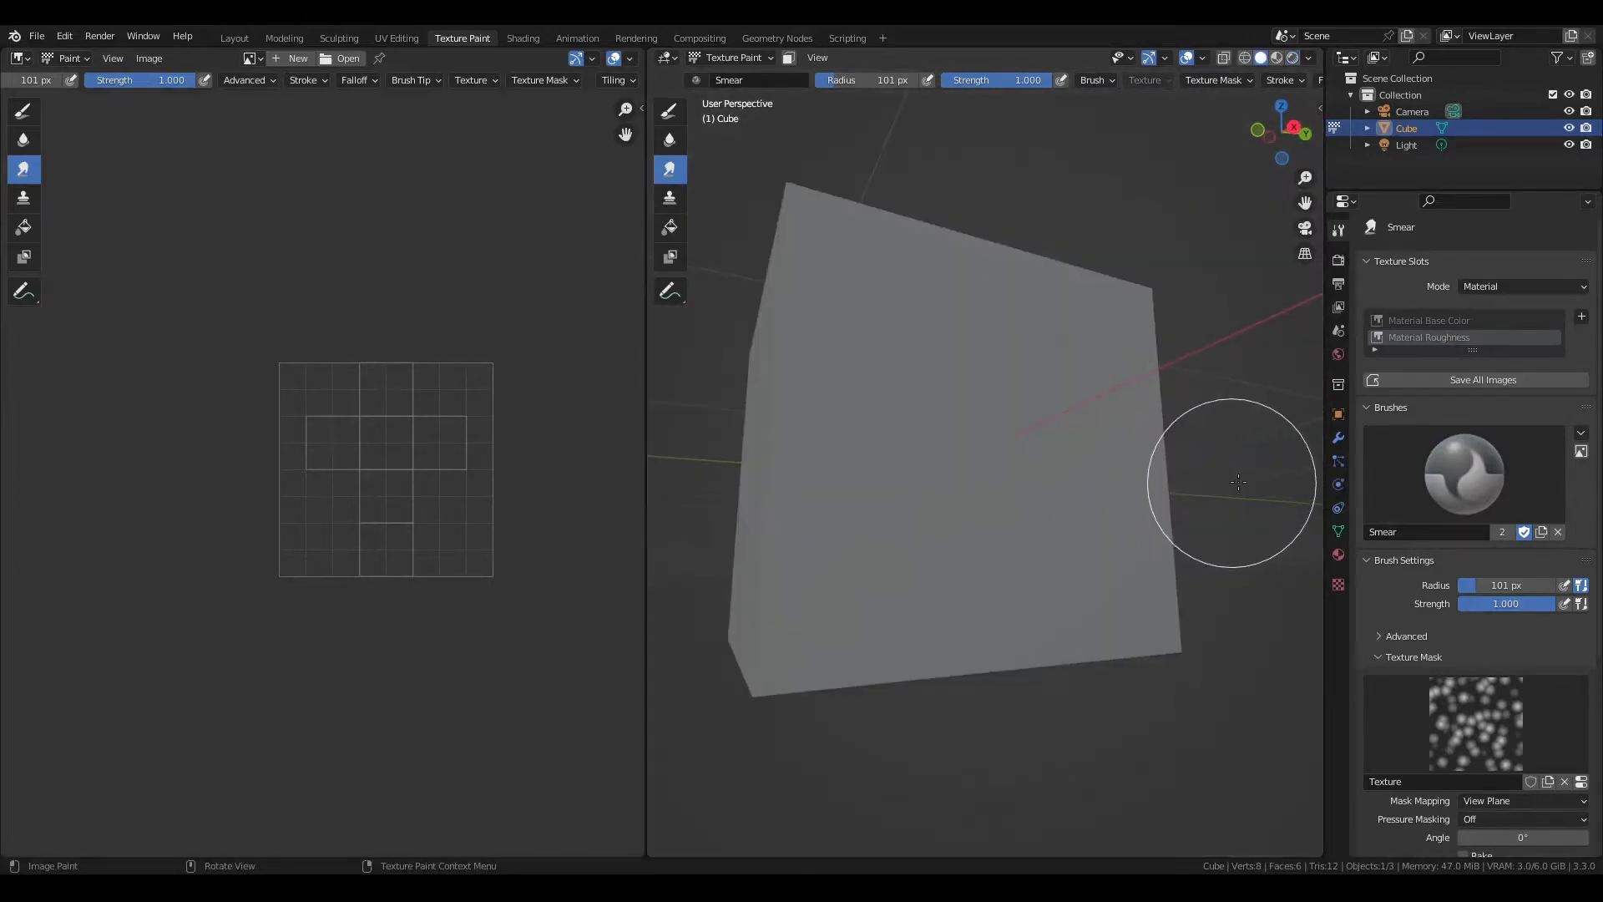
- Show the Material Base Color slot briefly and make Material Roughness the active paint slot
left_click(1449, 319)
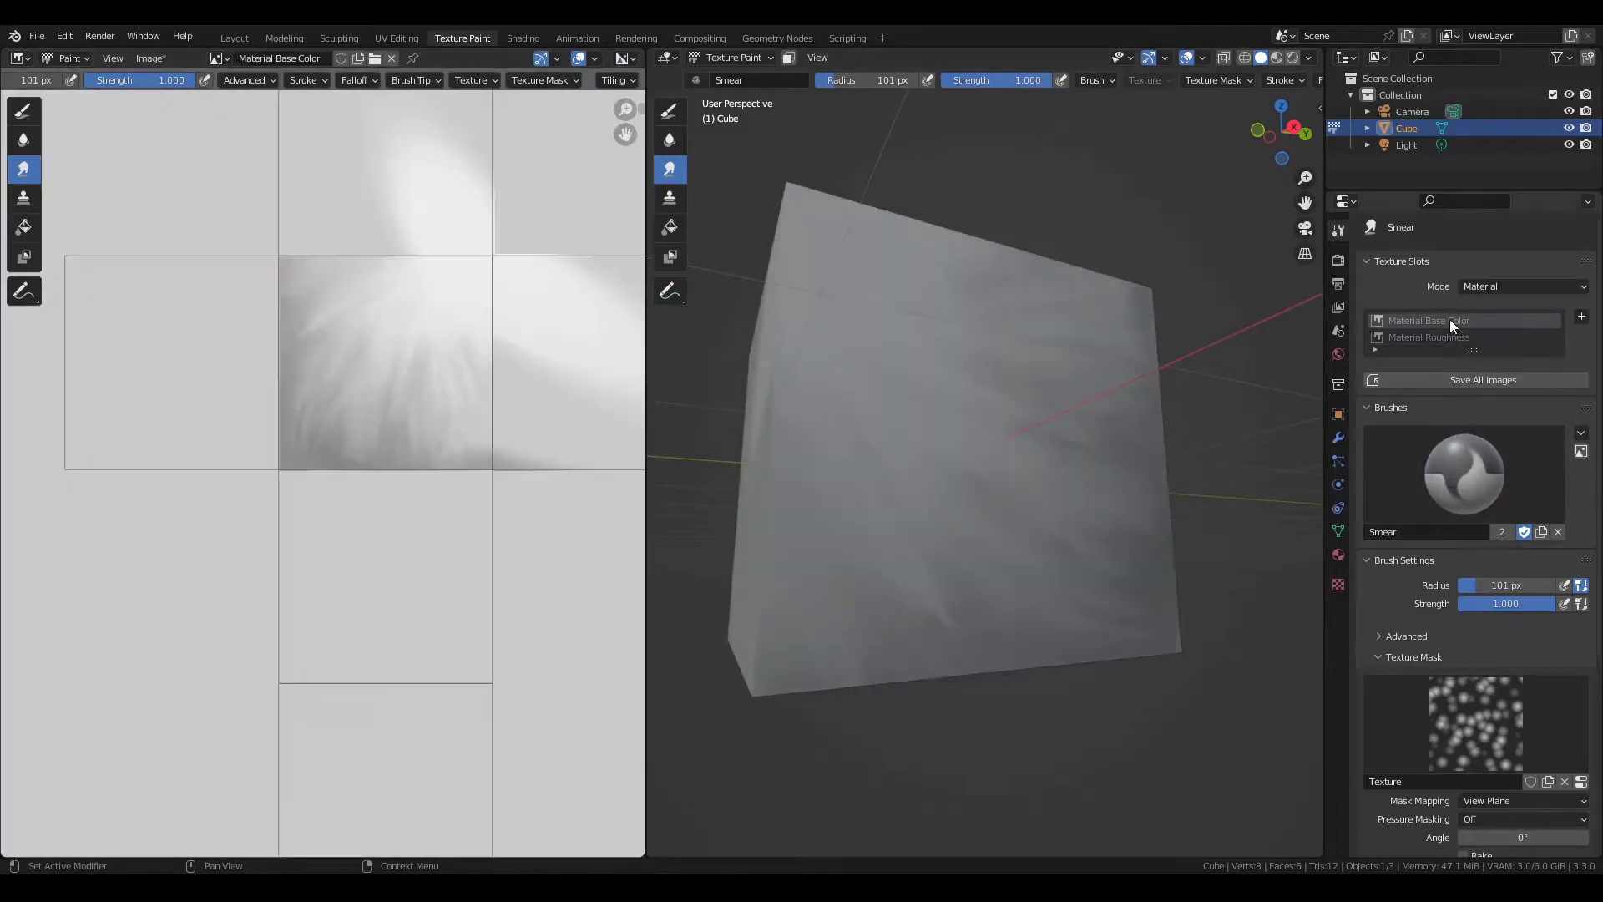
left_click(1447, 338)
middle_click_drag(1168, 434, 1151, 504)
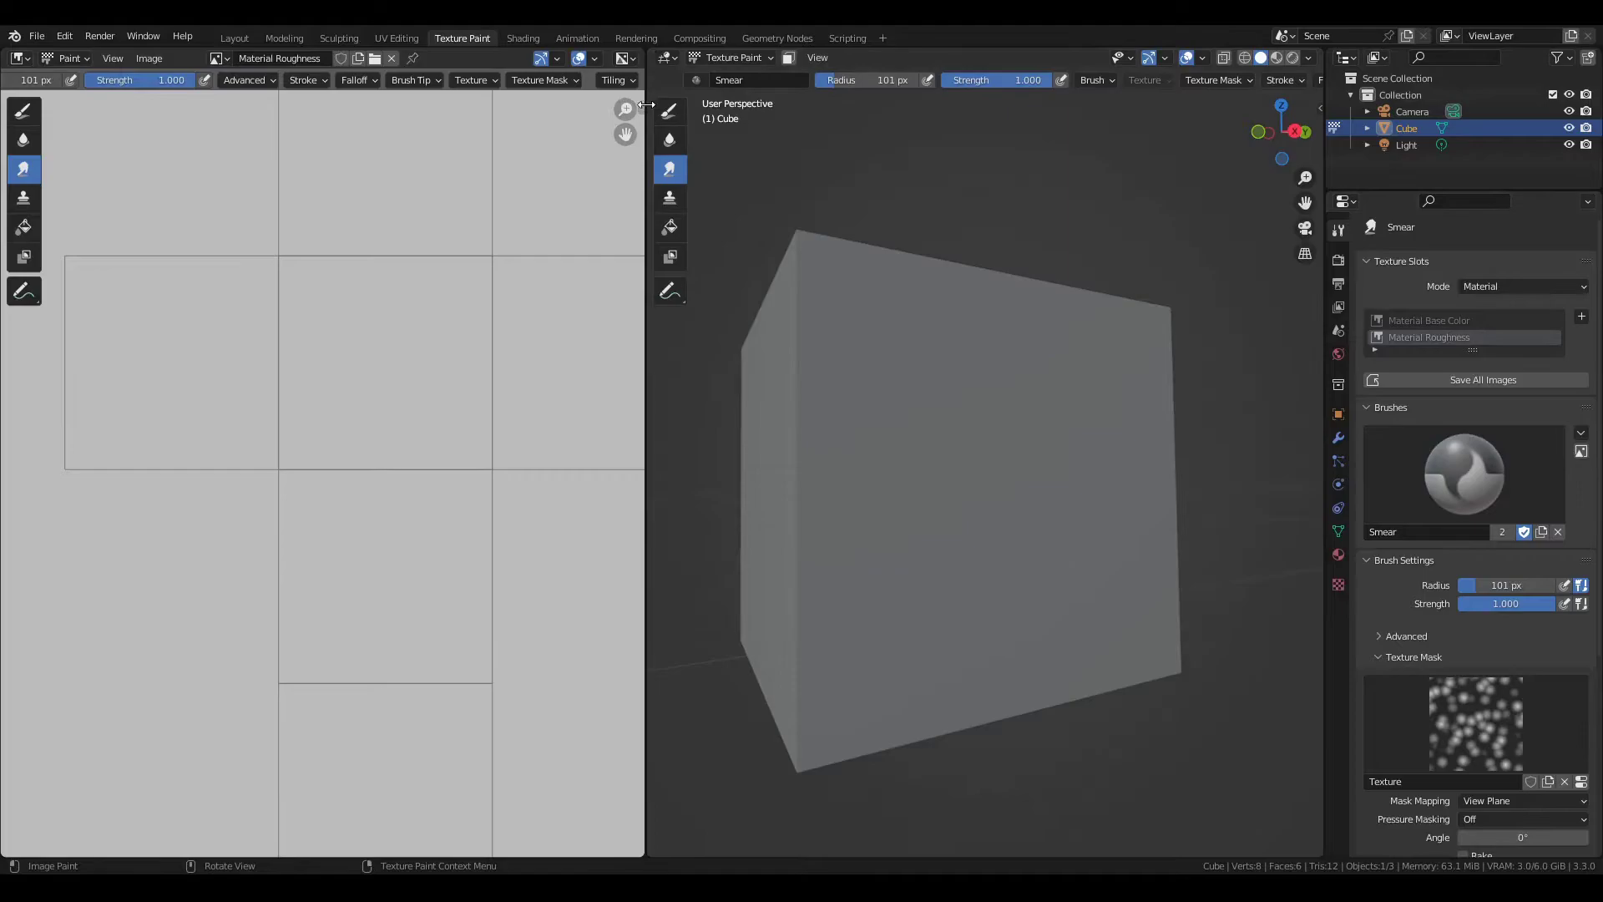
- Switch to the Draw brush and assign the existing Voronoi texture as its texture mask
left_click(672, 114)
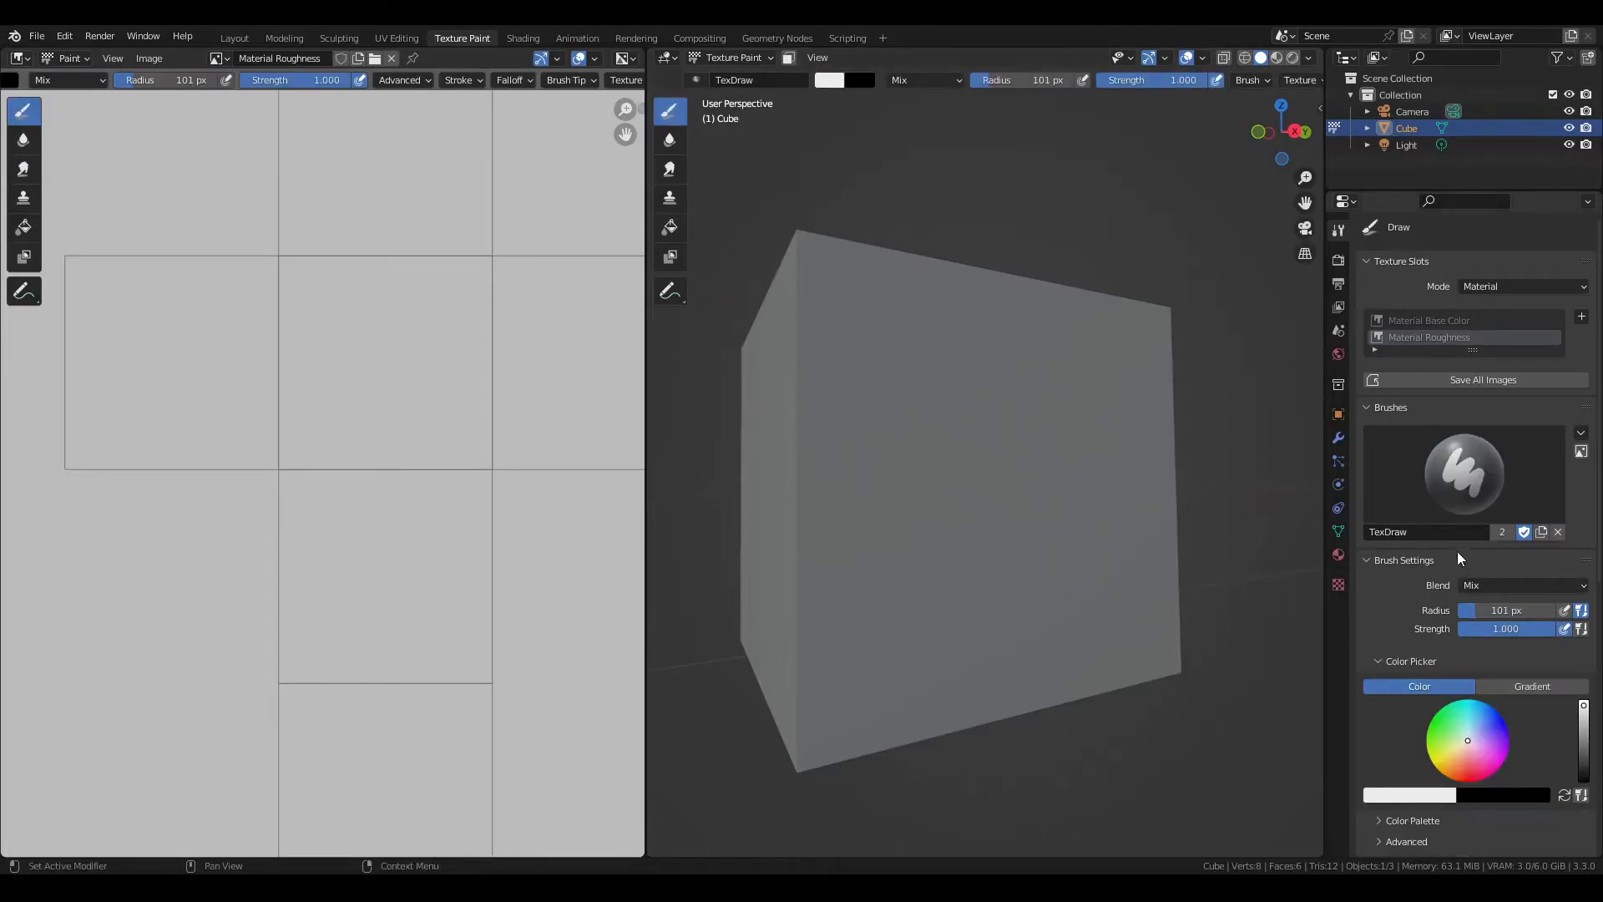
scroll(1459, 558, "down", 6)
left_click(1446, 718)
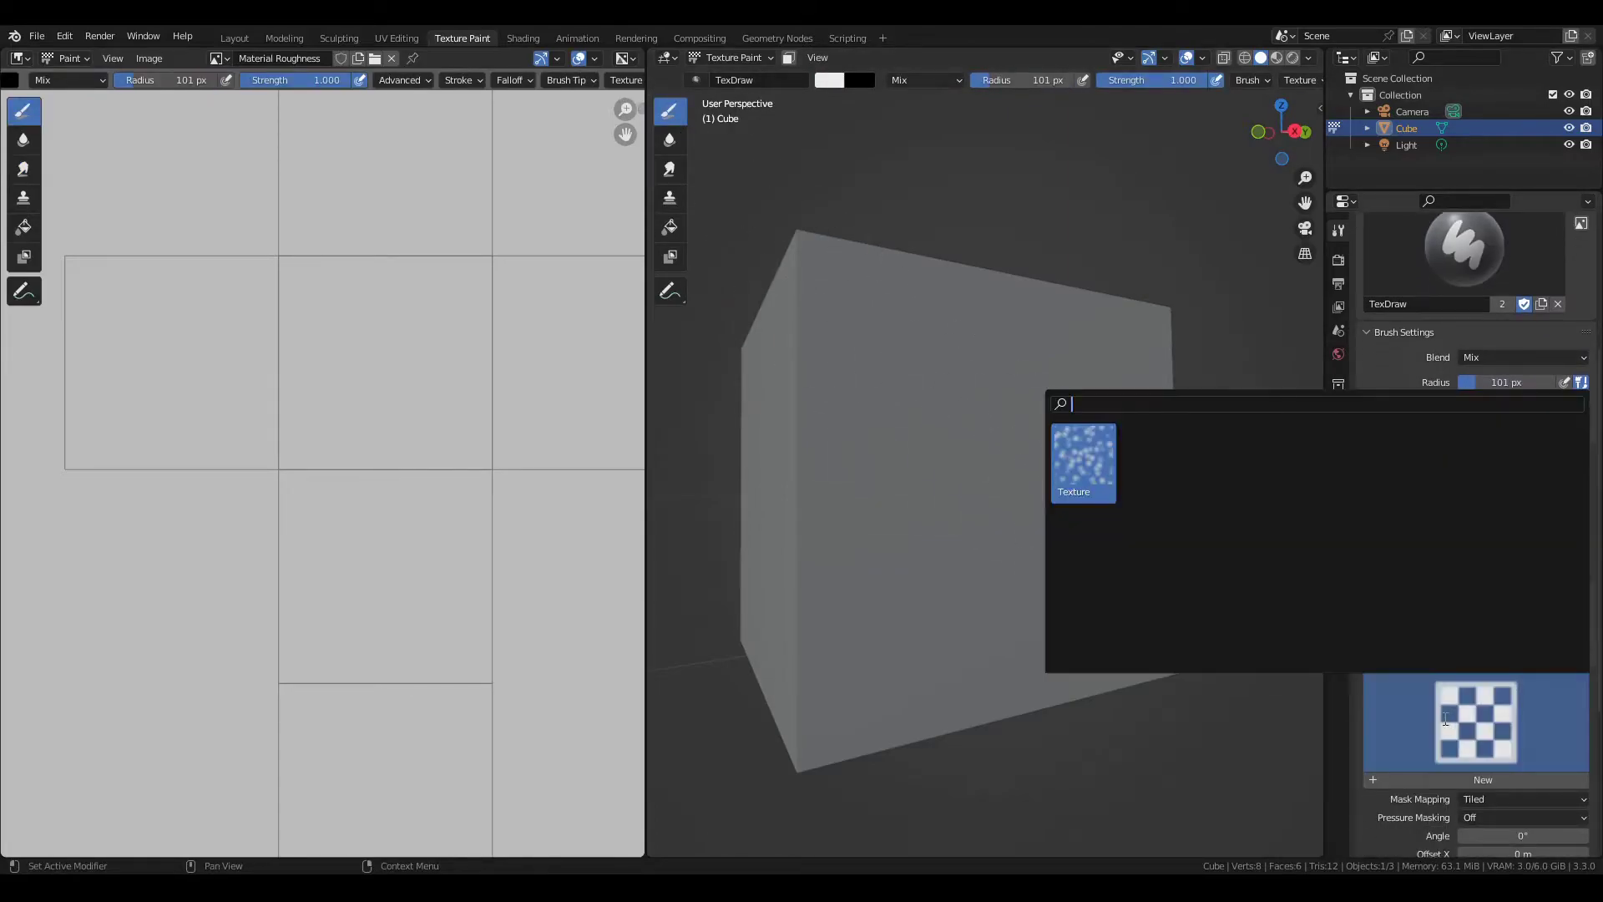
left_click(1099, 497)
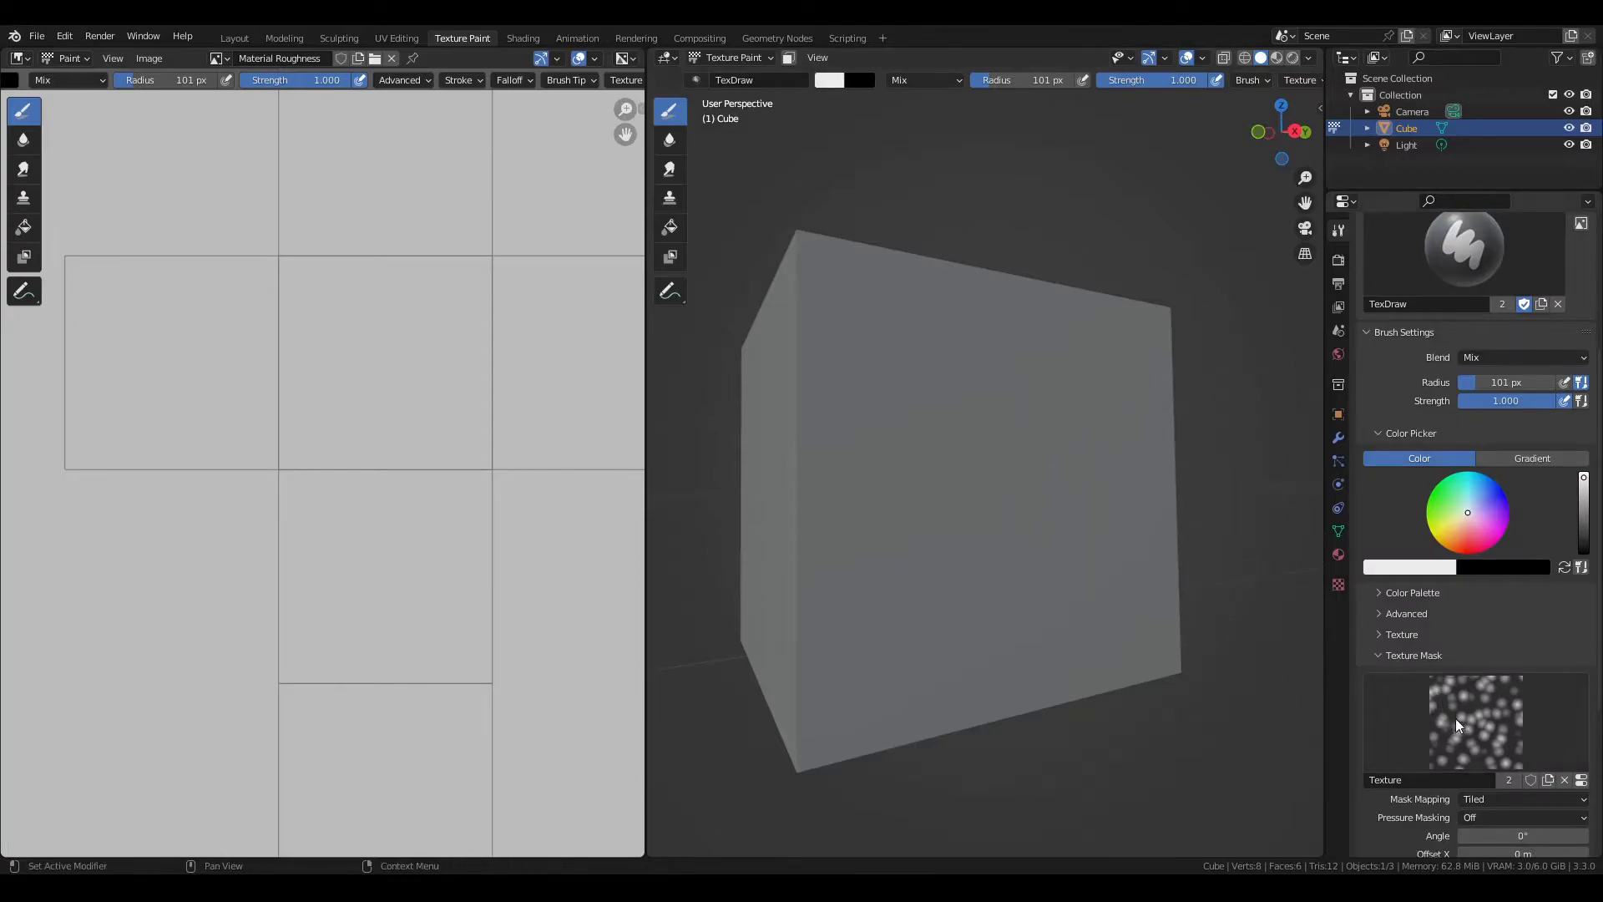
- Set the Draw brush's texture mask mapping to View Plane
scroll(1457, 725, "down", 2)
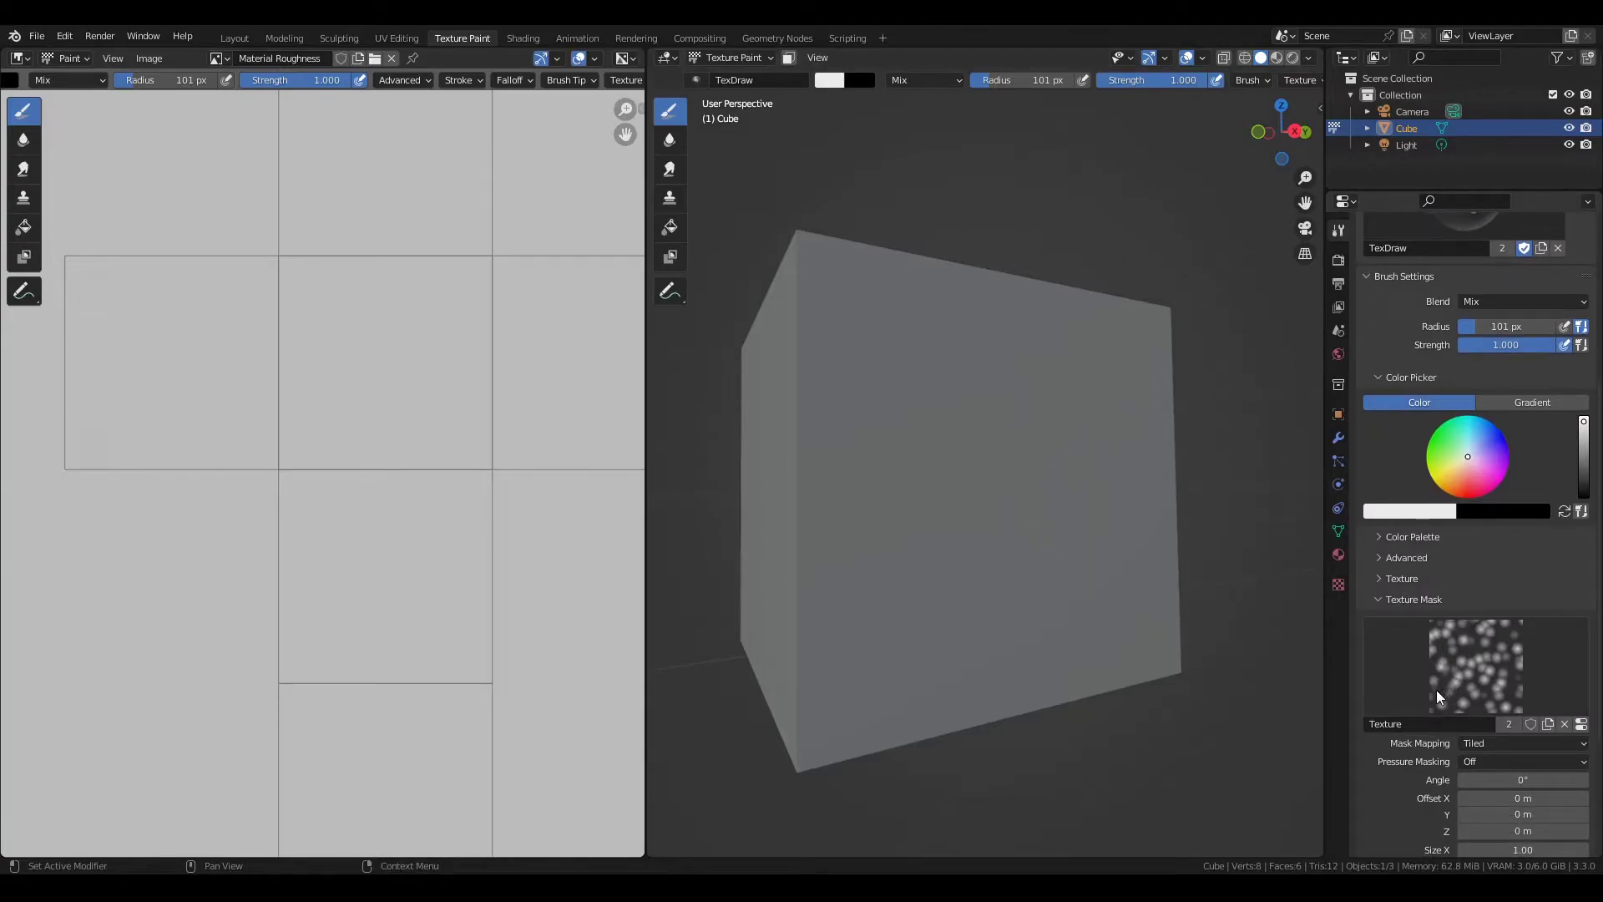
scroll(1437, 695, "down", 3)
left_click(1486, 668)
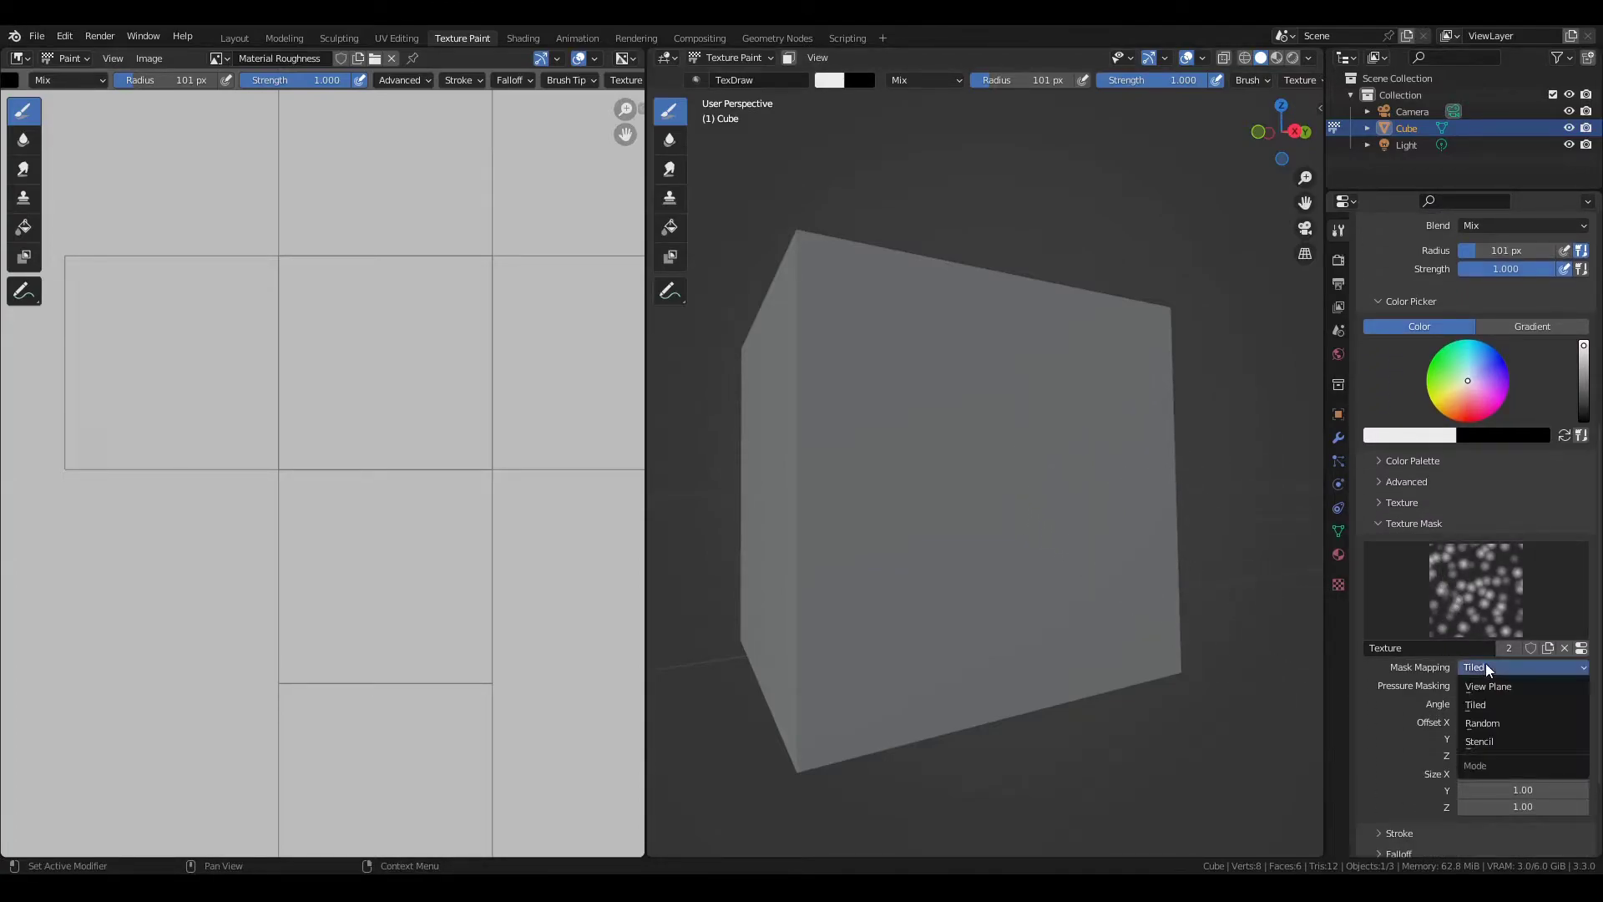
left_click(1478, 686)
scroll(1407, 630, "up", 2)
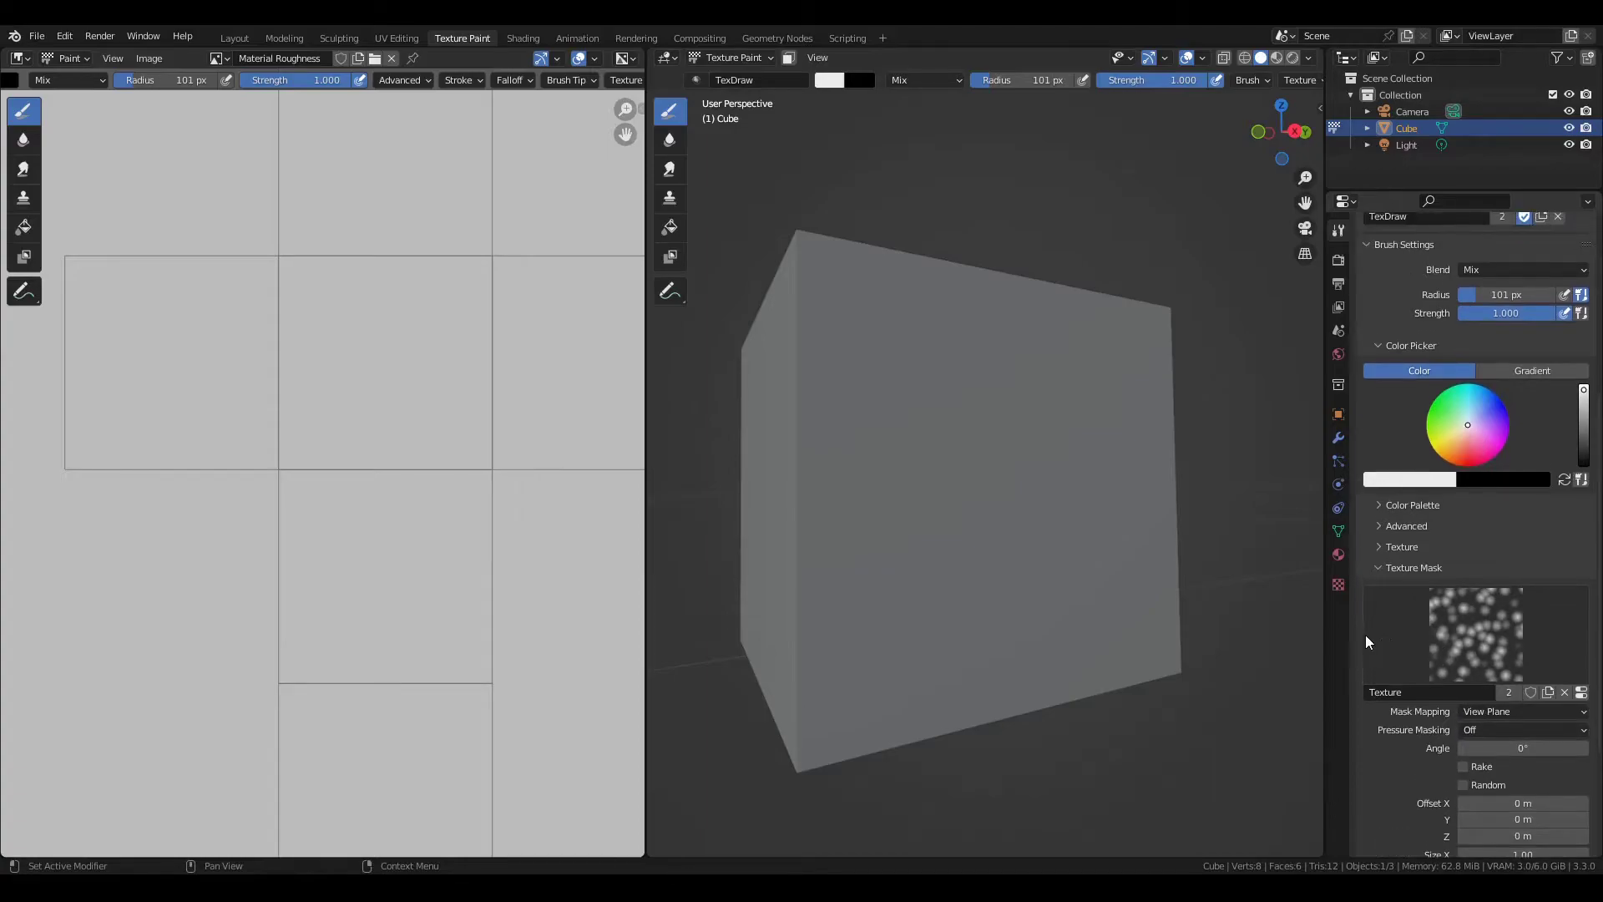
- Try a masked Draw stroke on the cube's front face and set the brush radius to 43 px
middle_click_drag(950, 407, 895, 399)
left_click_drag(877, 384, 970, 471)
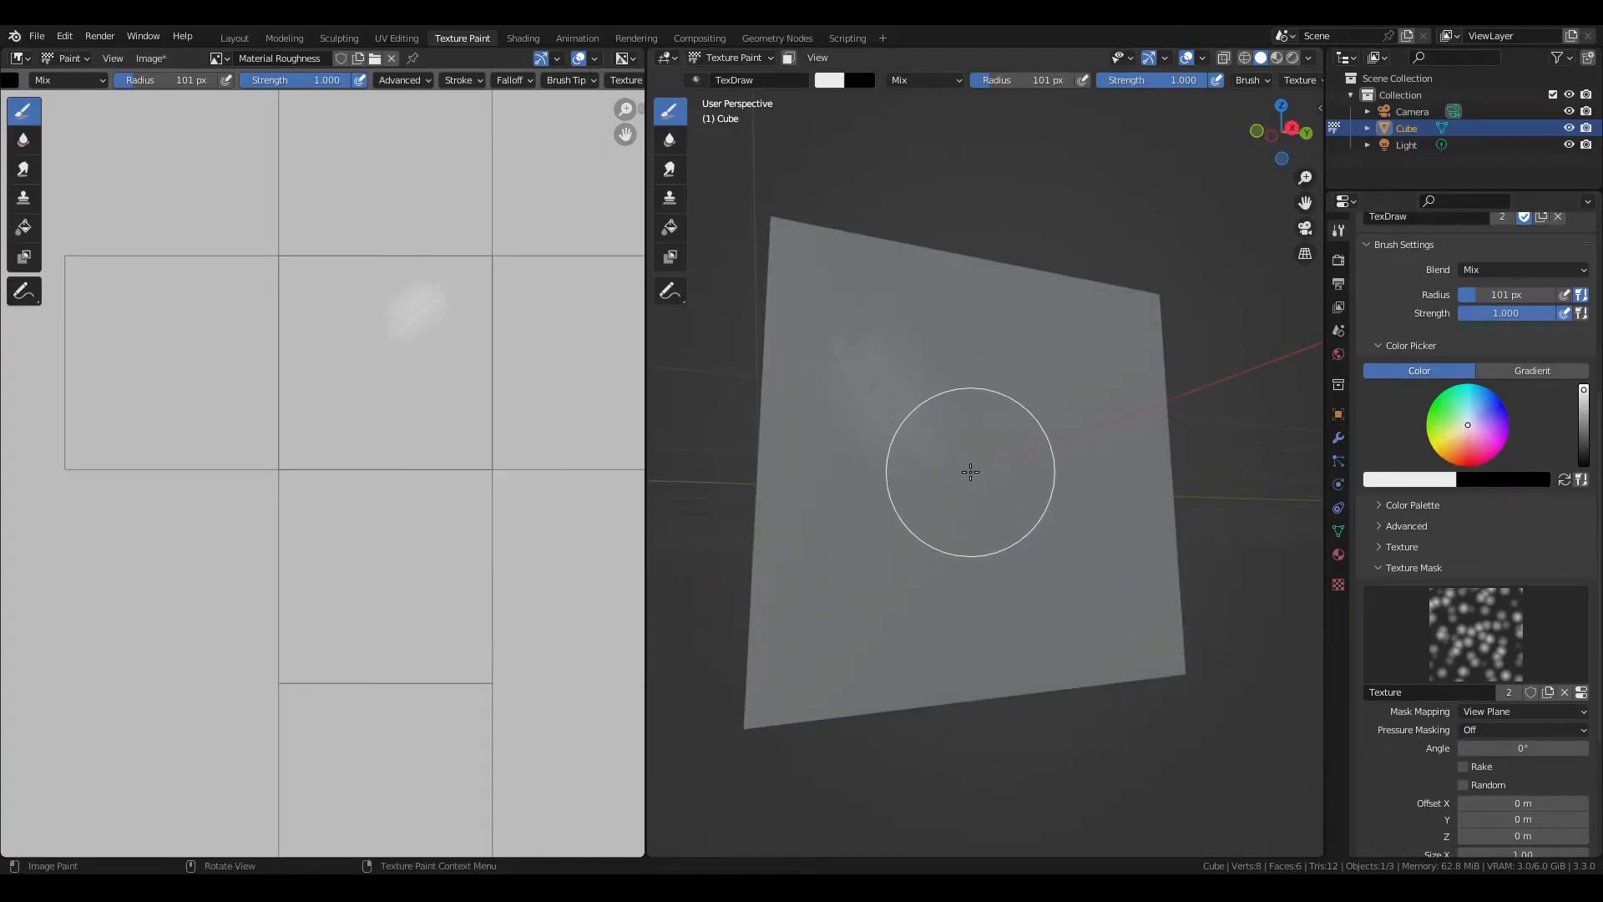
key("f")
left_click(938, 473)
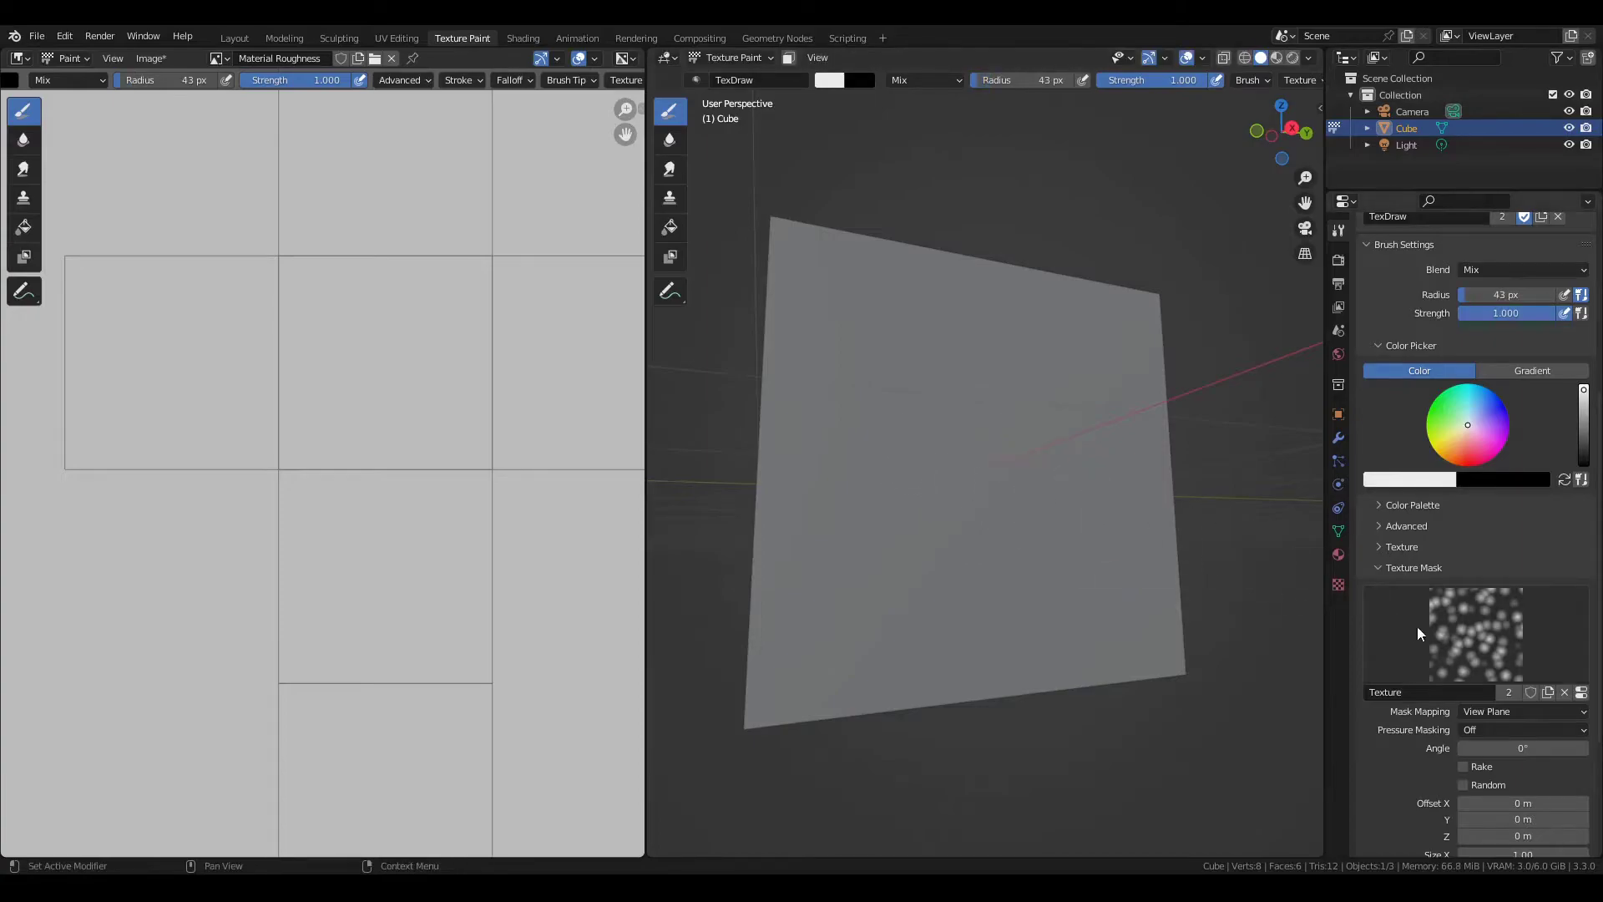
- Set the Draw brush's stroke spacing to 2%
scroll(1417, 633, "down", 5)
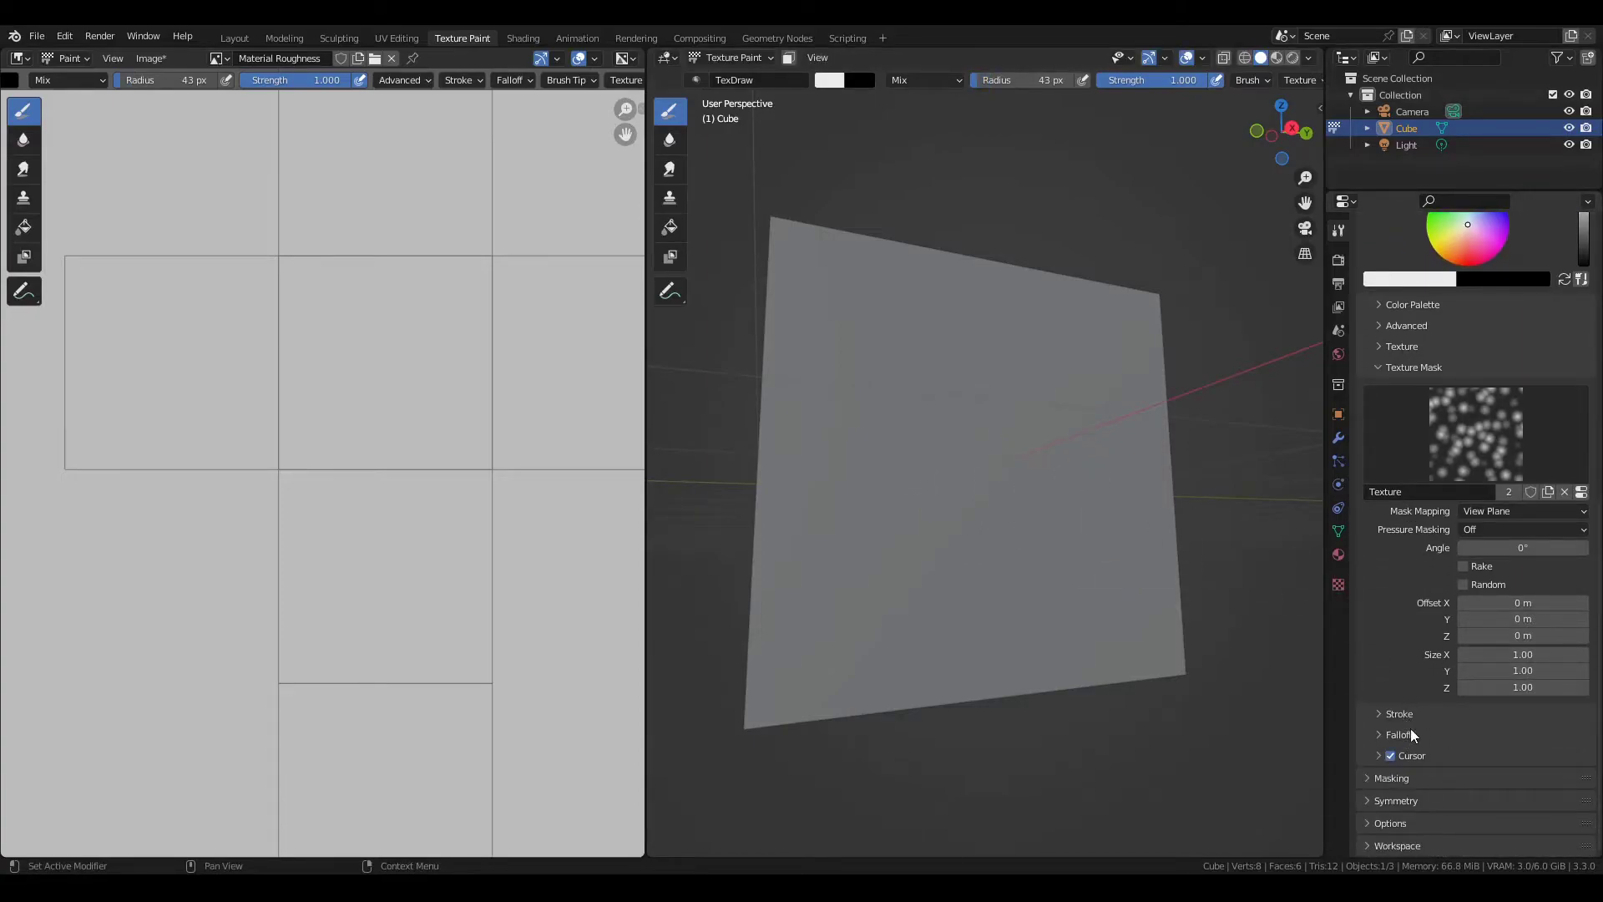
left_click(1399, 714)
scroll(1402, 618, "down", 3)
left_click(1477, 633)
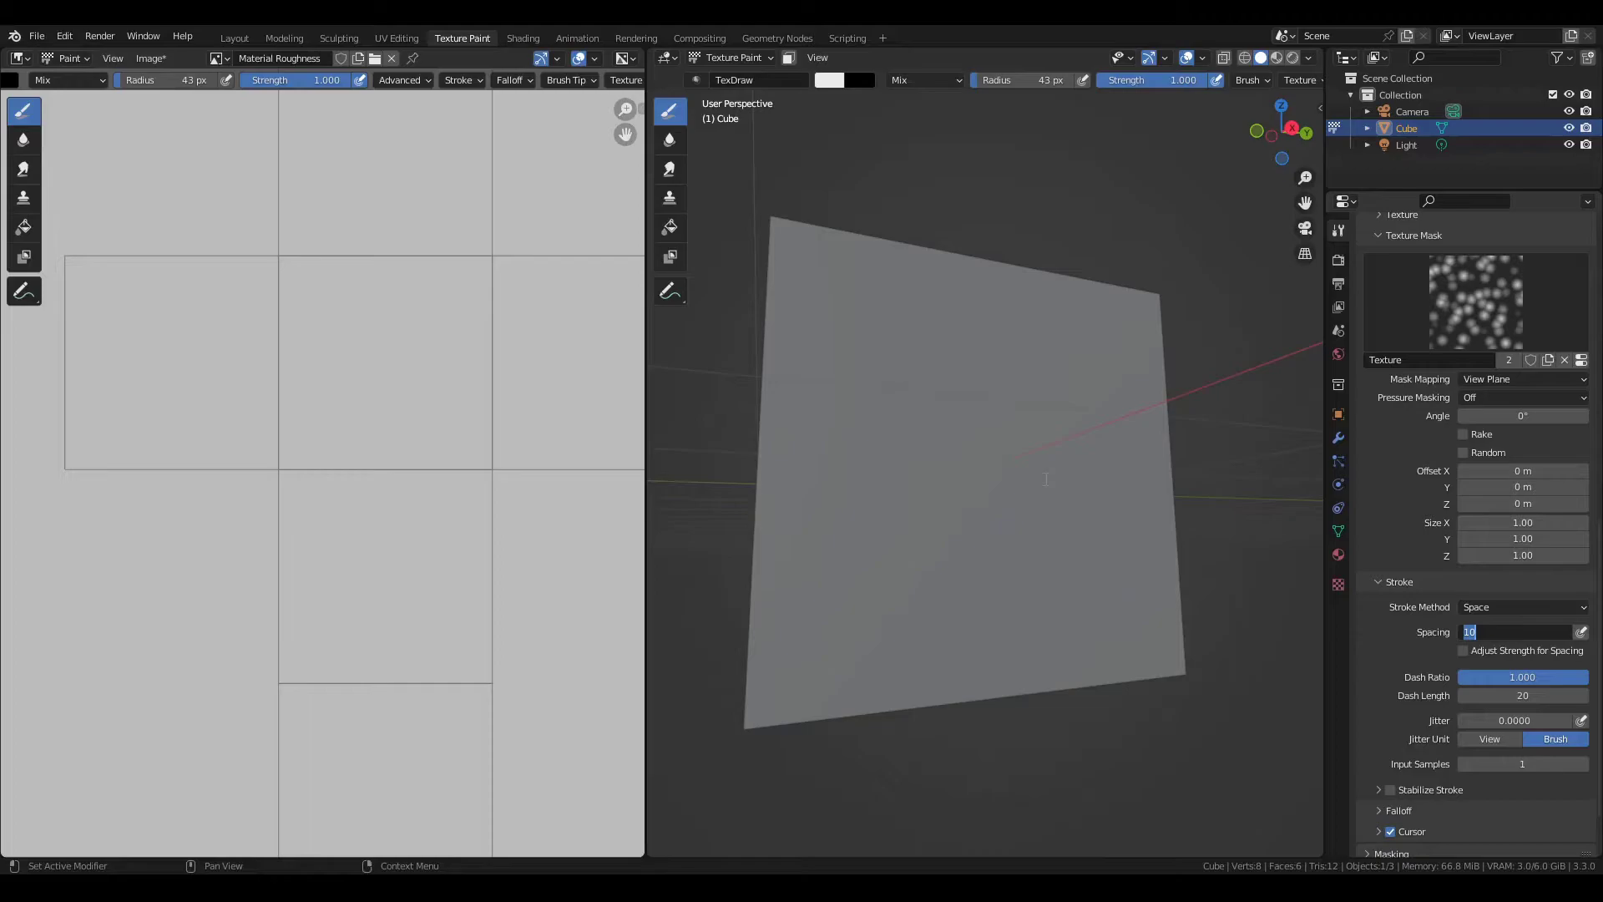
key("Return")
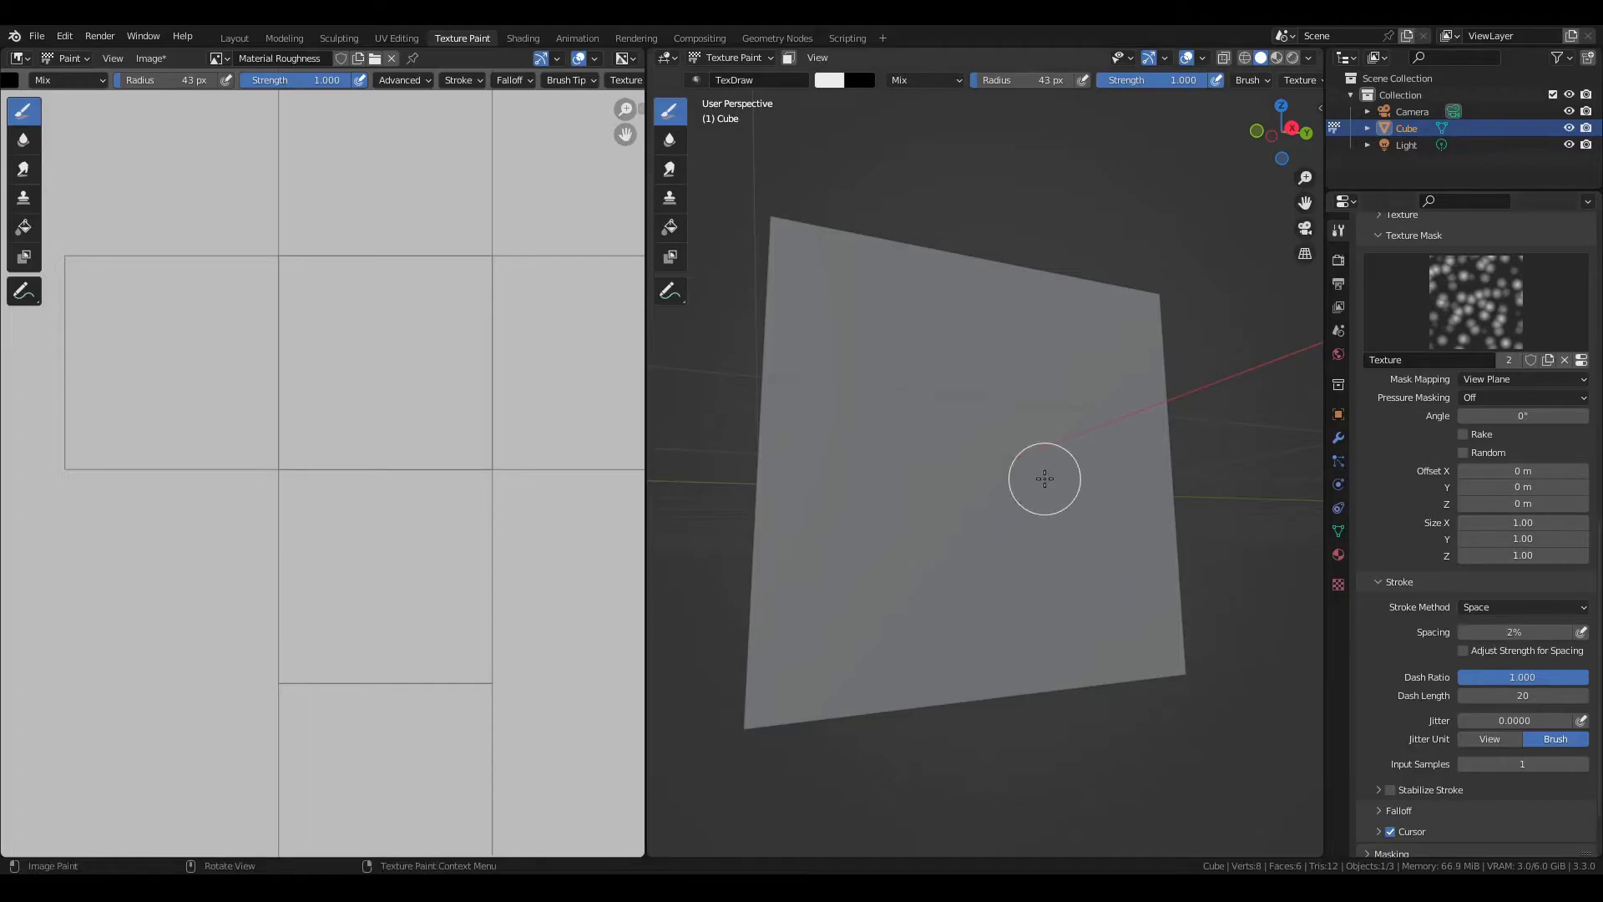
- Try streaked strokes on the cube's front face with a 78 px brush radius and undo them
key("f")
left_click(869, 348)
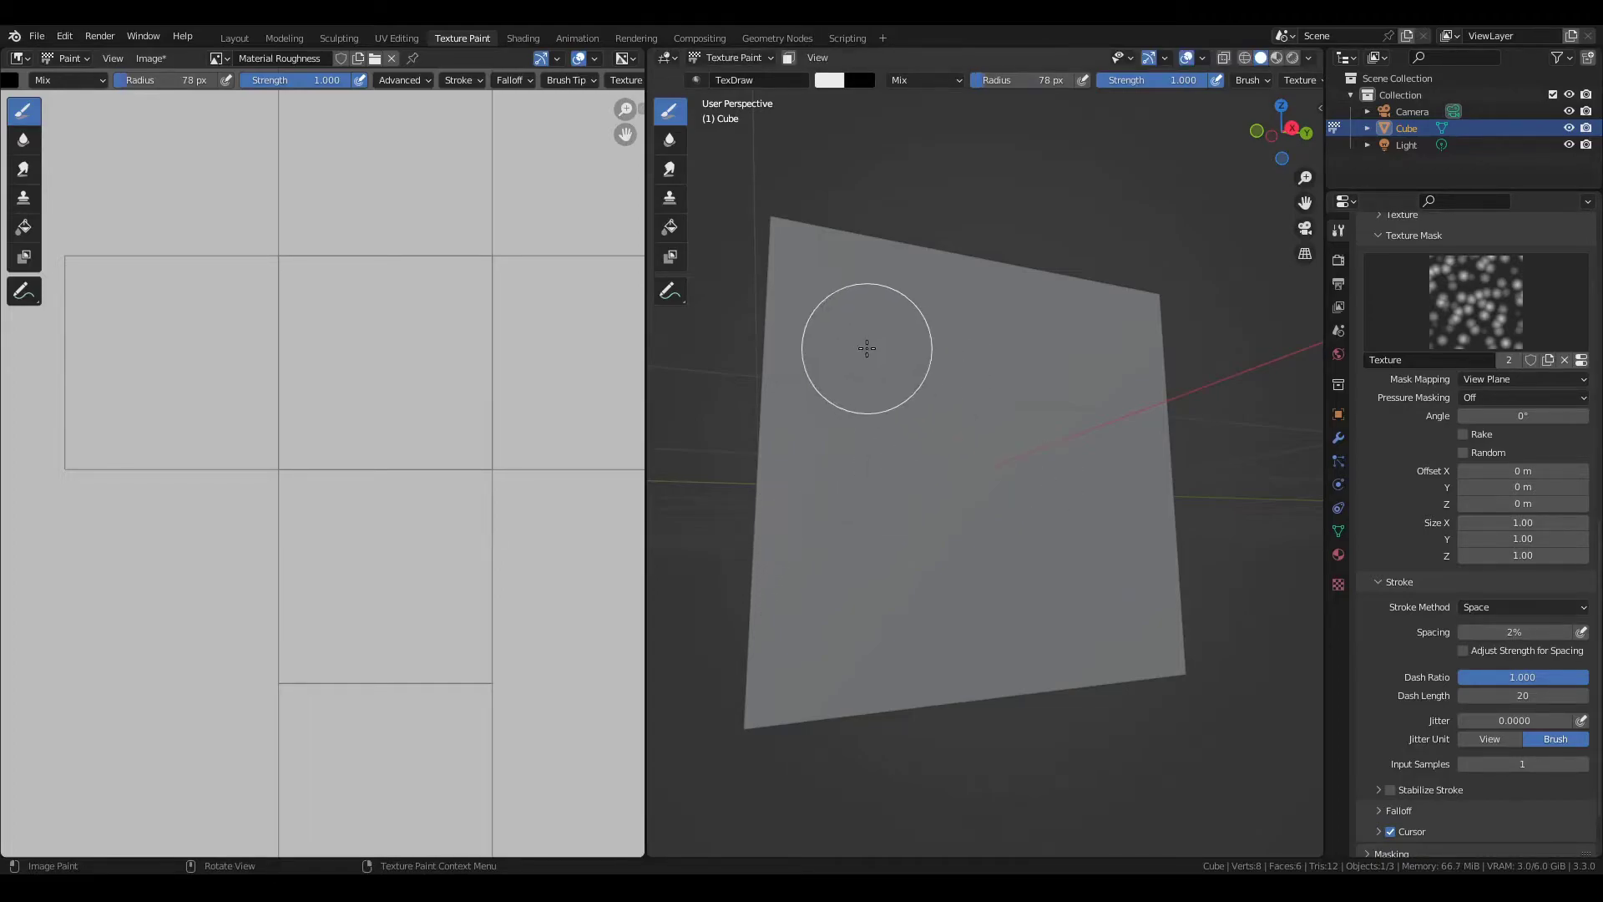
mouse_move(869, 347)
left_mouse_down()
mouse_move(923, 454)
mouse_move(970, 437)
left_mouse_up()
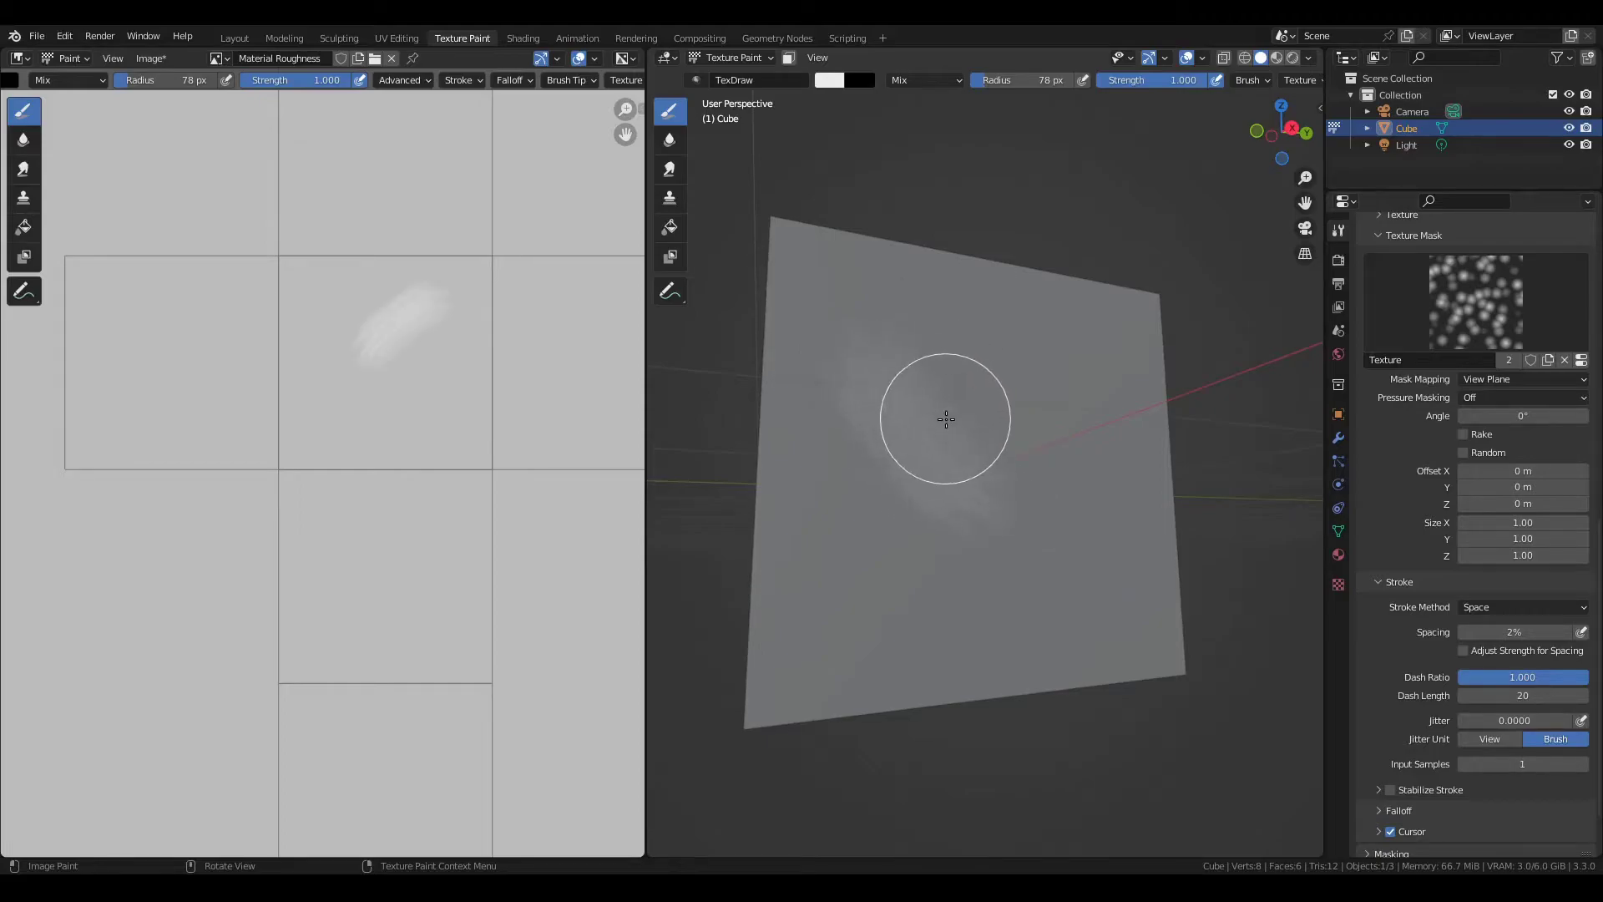
left_click_drag(931, 347, 1049, 424)
key("ctrl+z")
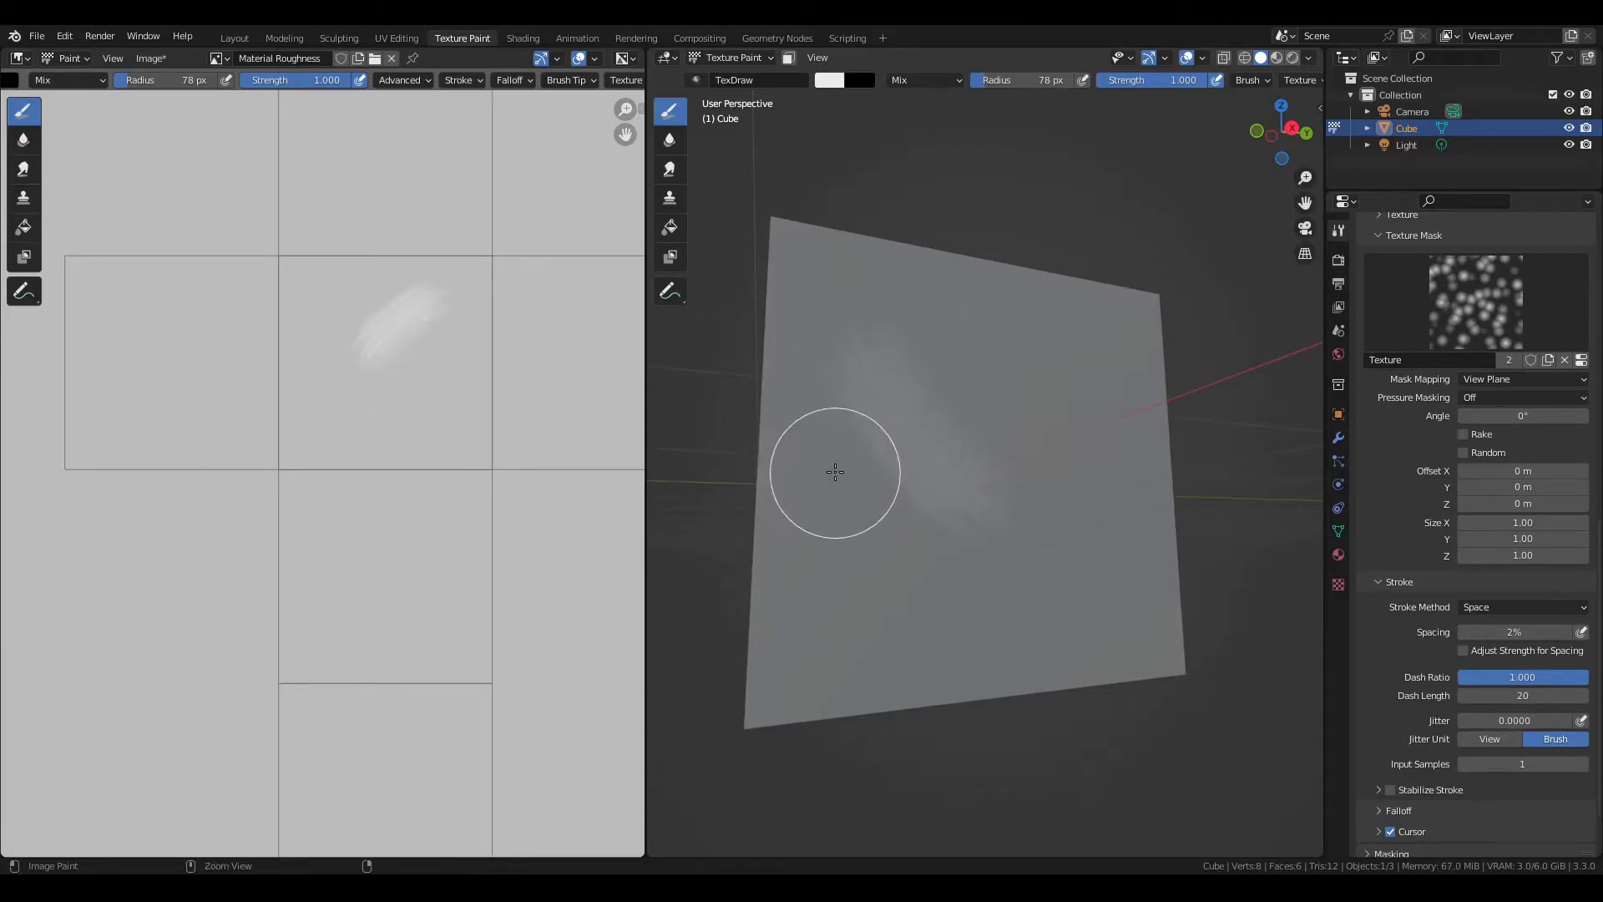
key("ctrl+z")
- Try covering the front face with streaked light strokes in several directions, and undo all of them
left_click_drag(829, 385, 930, 542)
left_click_drag(888, 378, 966, 450)
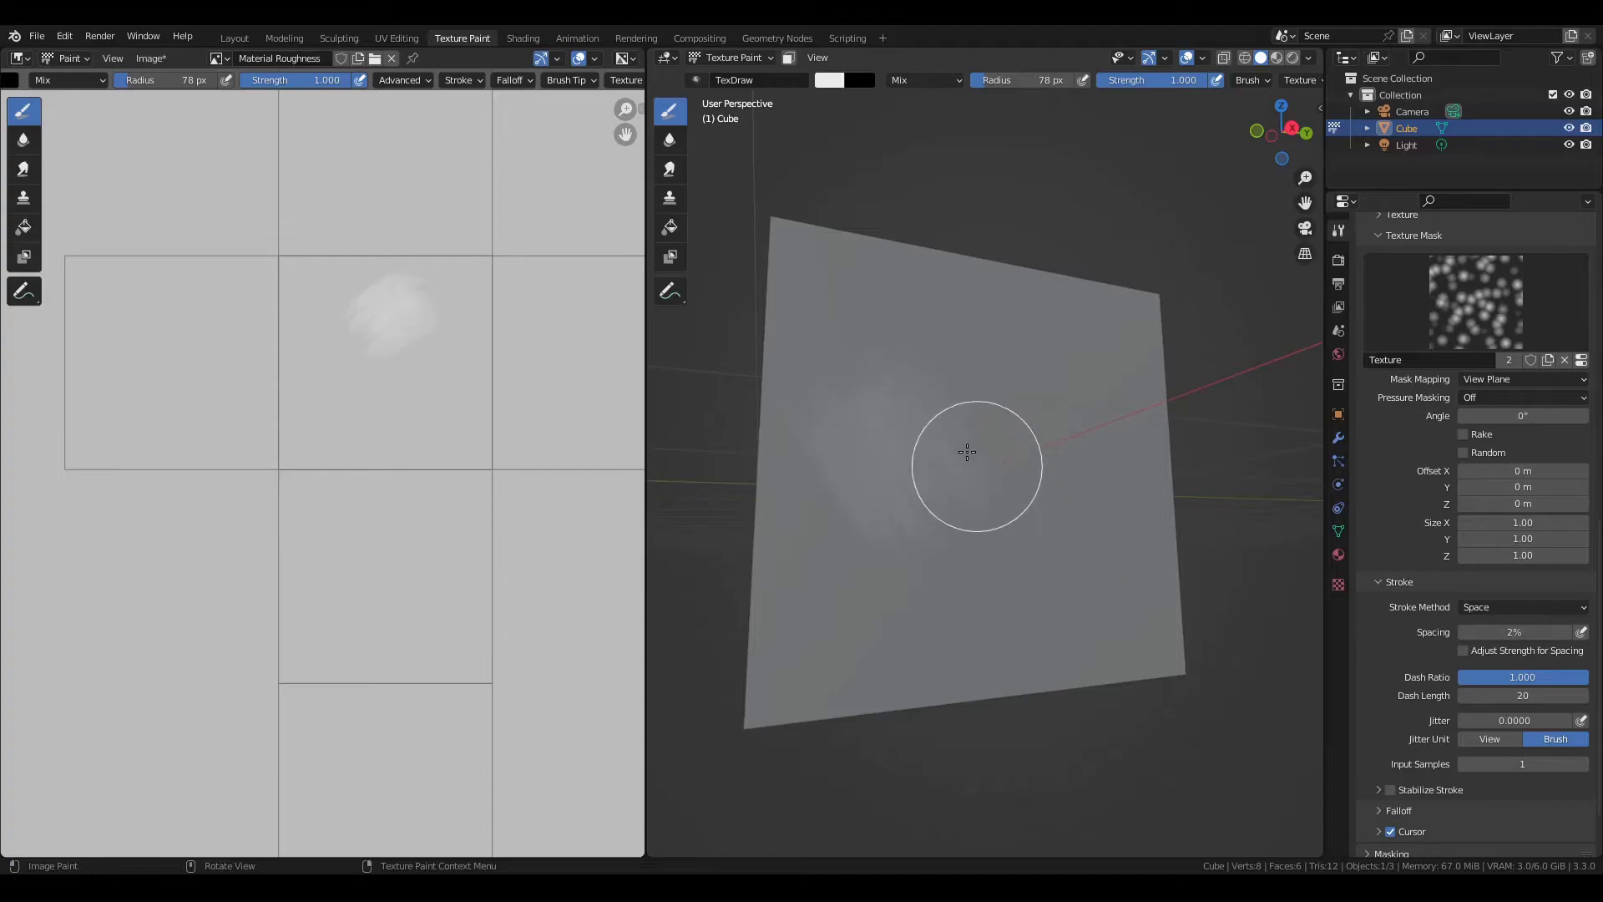
mouse_move(1024, 401)
left_mouse_down()
mouse_move(974, 358)
mouse_move(1066, 361)
mouse_move(898, 512)
mouse_move(934, 647)
mouse_move(1041, 601)
mouse_move(1074, 454)
mouse_move(1144, 397)
mouse_move(919, 343)
mouse_move(840, 301)
left_mouse_up()
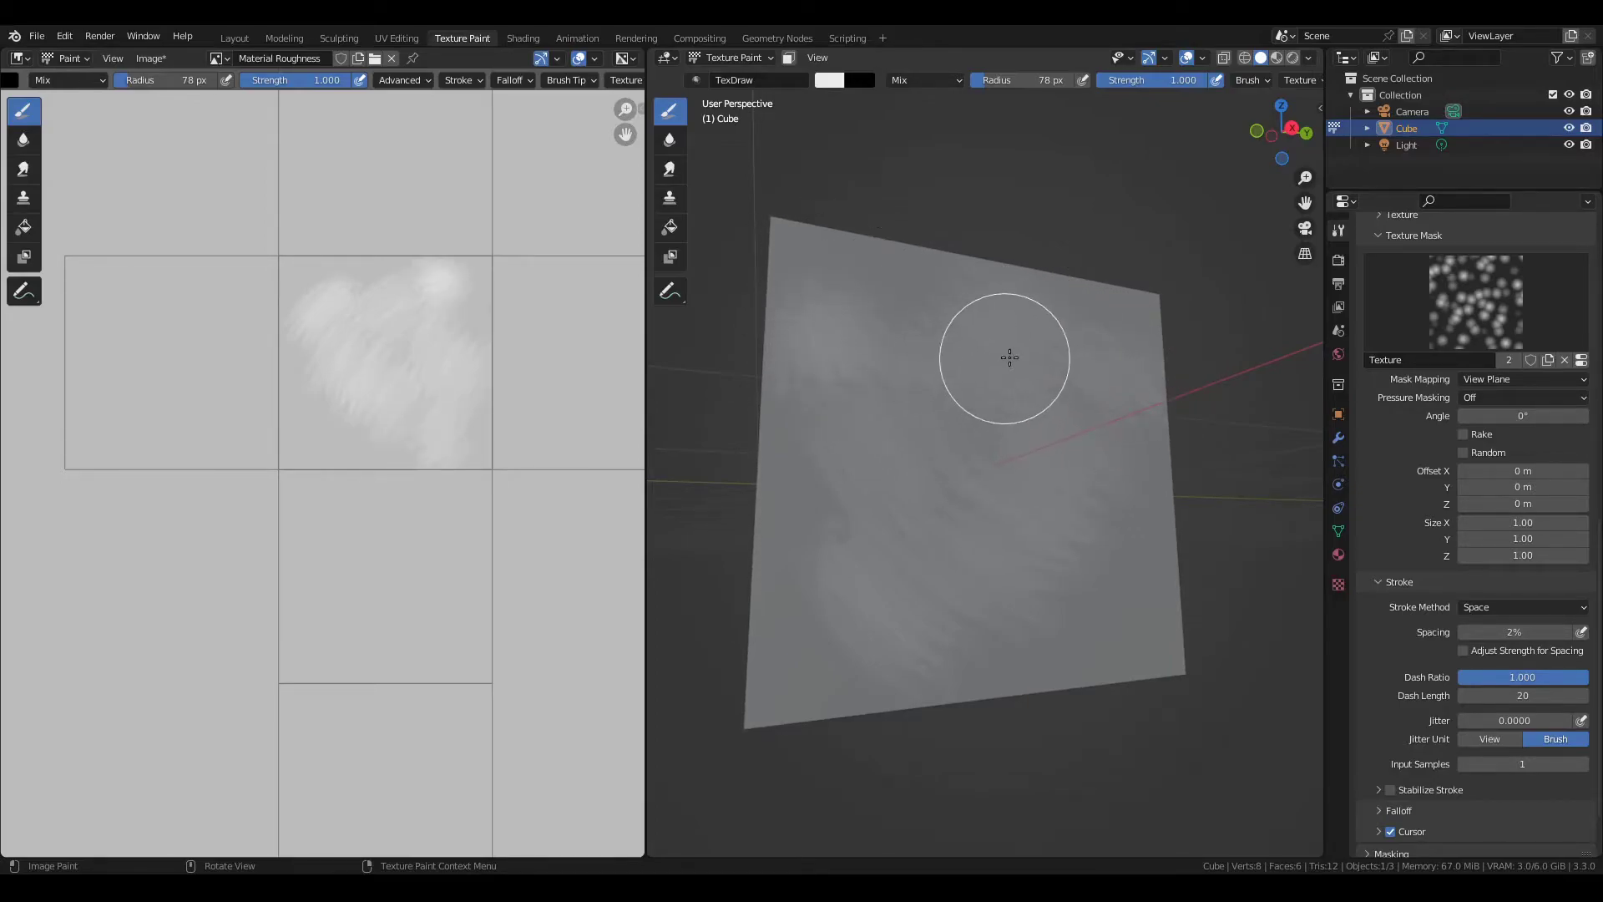
key("ctrl+z")
key("ctrl+z")
key("ctrl+z")
key("ctrl+z")
key("ctrl+z")
key("ctrl+z")
key("ctrl+z")
key("ctrl+z")
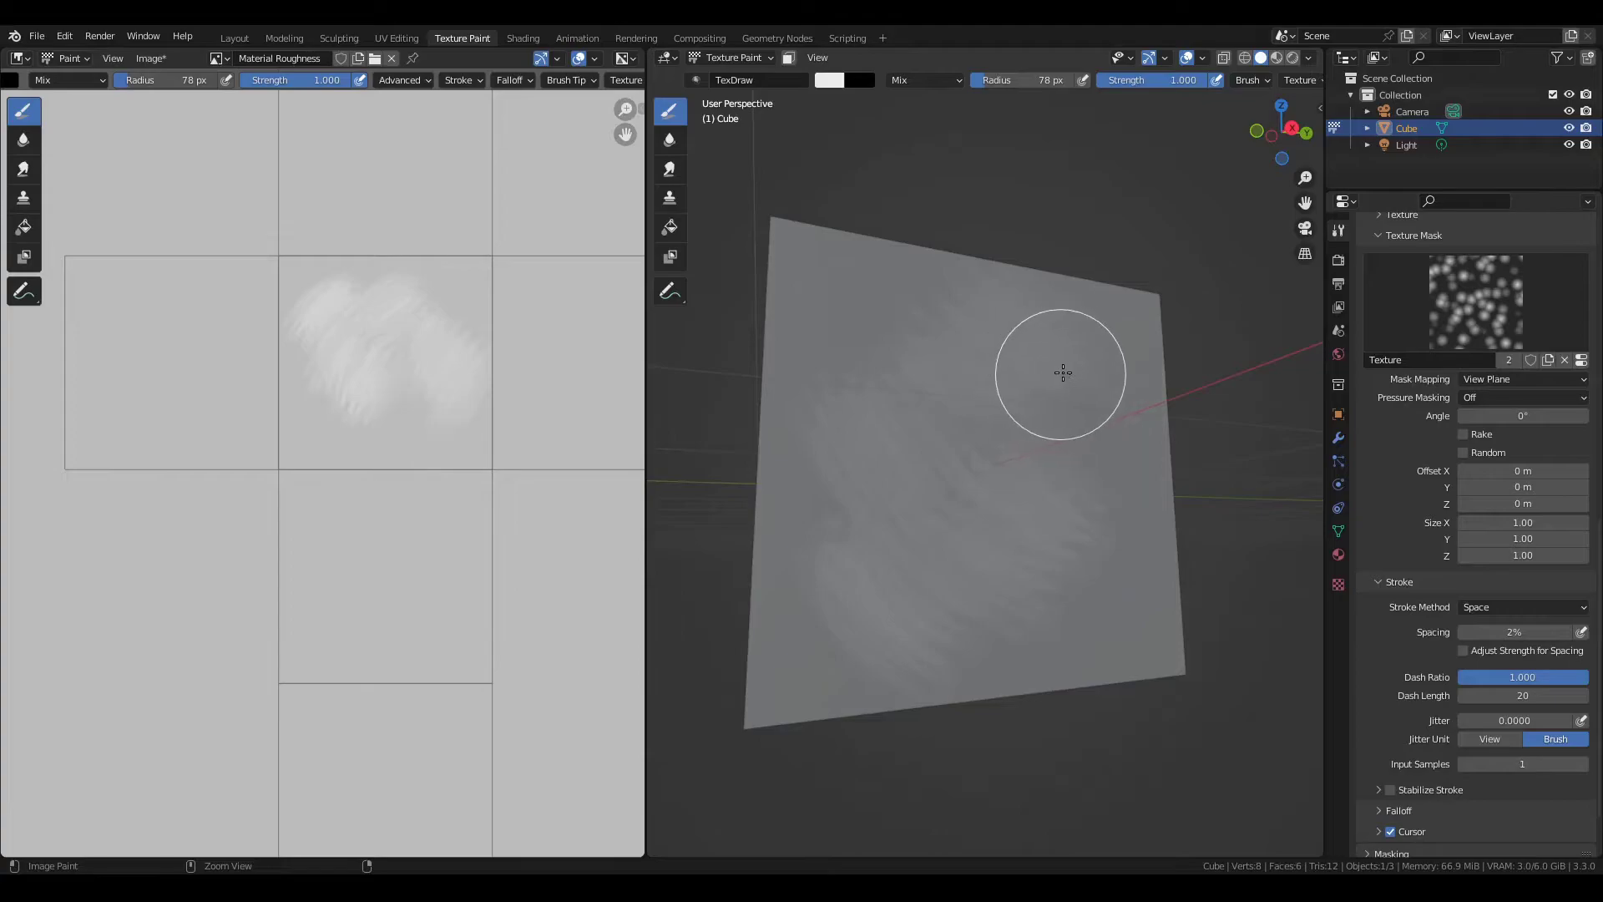
key("ctrl+z")
key("ctrl+z")
key("ctrl+z")
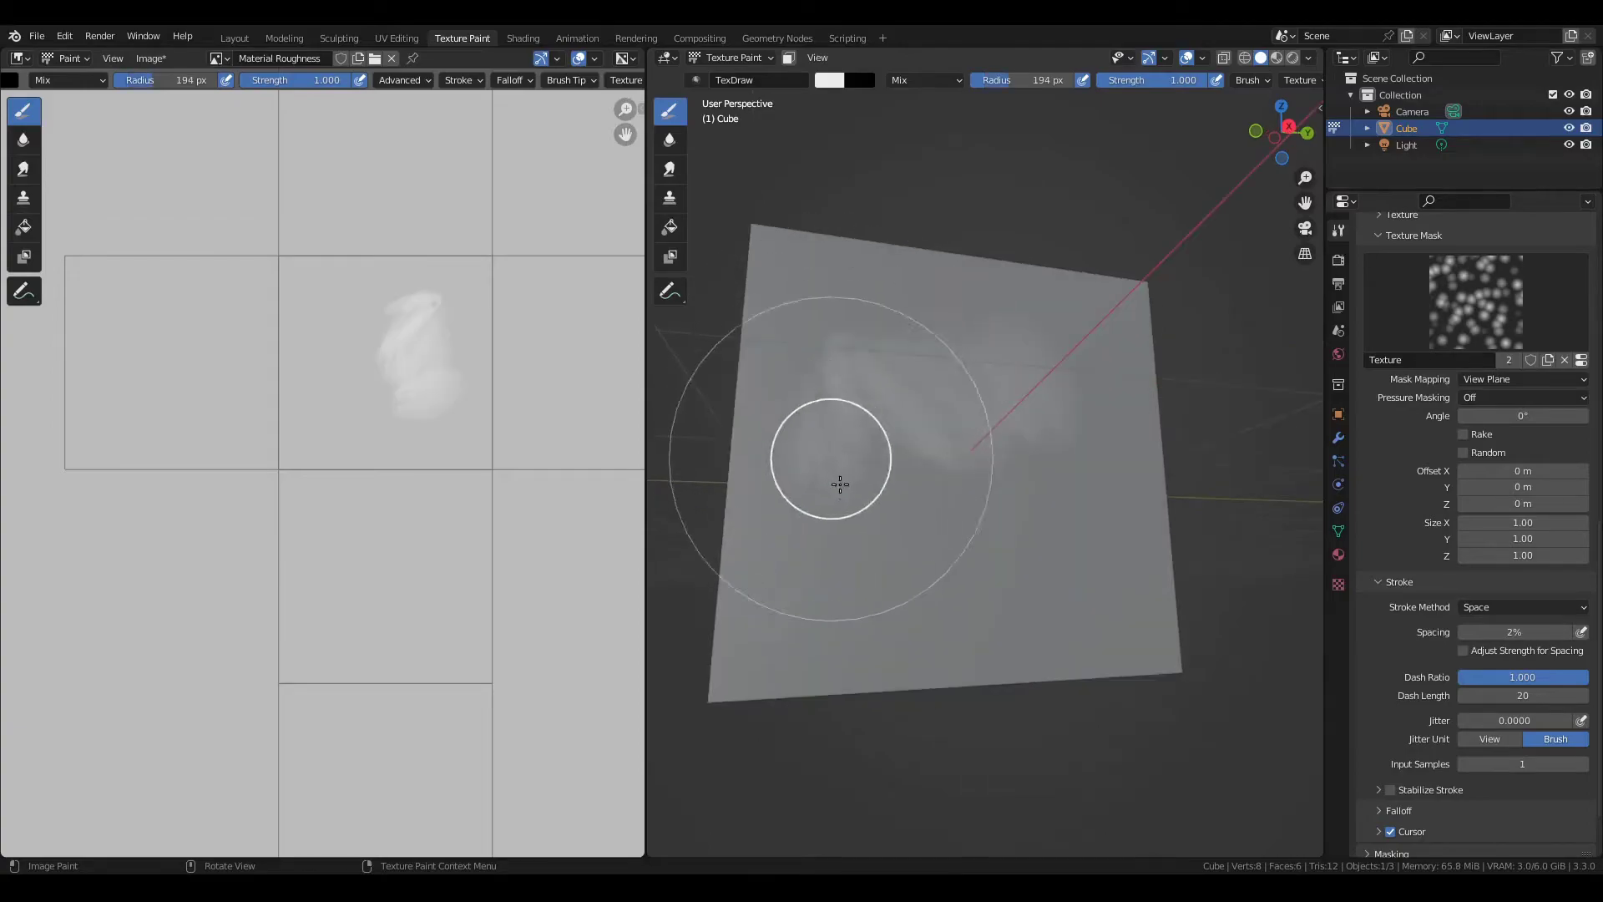
- Paint streaked light strokes in varying directions across the front face on the Roughness slot, enlarging the brush radius to 194 px
left_click_drag(830, 459, 860, 514)
left_click_drag(780, 451, 894, 627)
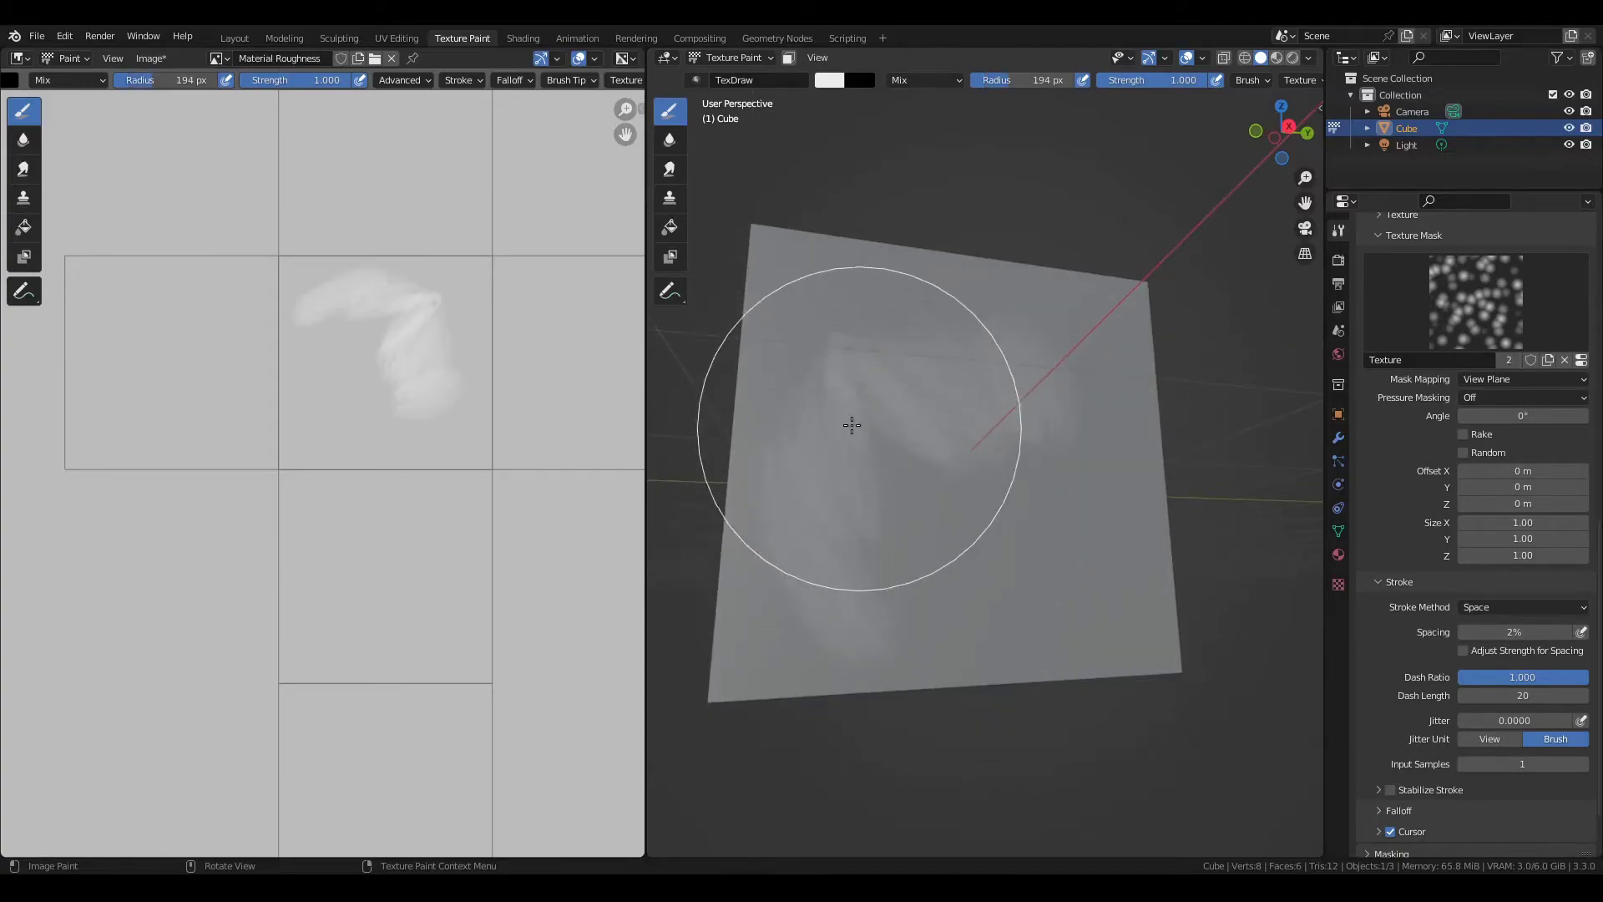
left_click_drag(858, 429, 972, 547)
left_click_drag(928, 461, 1016, 547)
mouse_move(858, 549)
left_mouse_down()
mouse_move(994, 644)
mouse_move(1015, 622)
left_mouse_up()
mouse_move(991, 443)
left_mouse_down()
mouse_move(1066, 443)
mouse_move(1102, 475)
mouse_move(1120, 397)
mouse_move(1097, 376)
left_mouse_up()
- Switch to Rendered shading and fill the remaining areas of the front face with streaked roughness strokes
key("z")
left_click(1122, 303)
mouse_move(1117, 402)
middle_mouse_down()
mouse_move(1134, 358)
mouse_move(1098, 375)
mouse_move(1092, 447)
middle_mouse_up()
scroll(1134, 334, "up", 3)
mouse_move(869, 265)
middle_mouse_down()
mouse_move(905, 436)
mouse_move(874, 465)
mouse_move(882, 549)
mouse_move(865, 590)
mouse_move(934, 469)
mouse_move(848, 379)
middle_mouse_up()
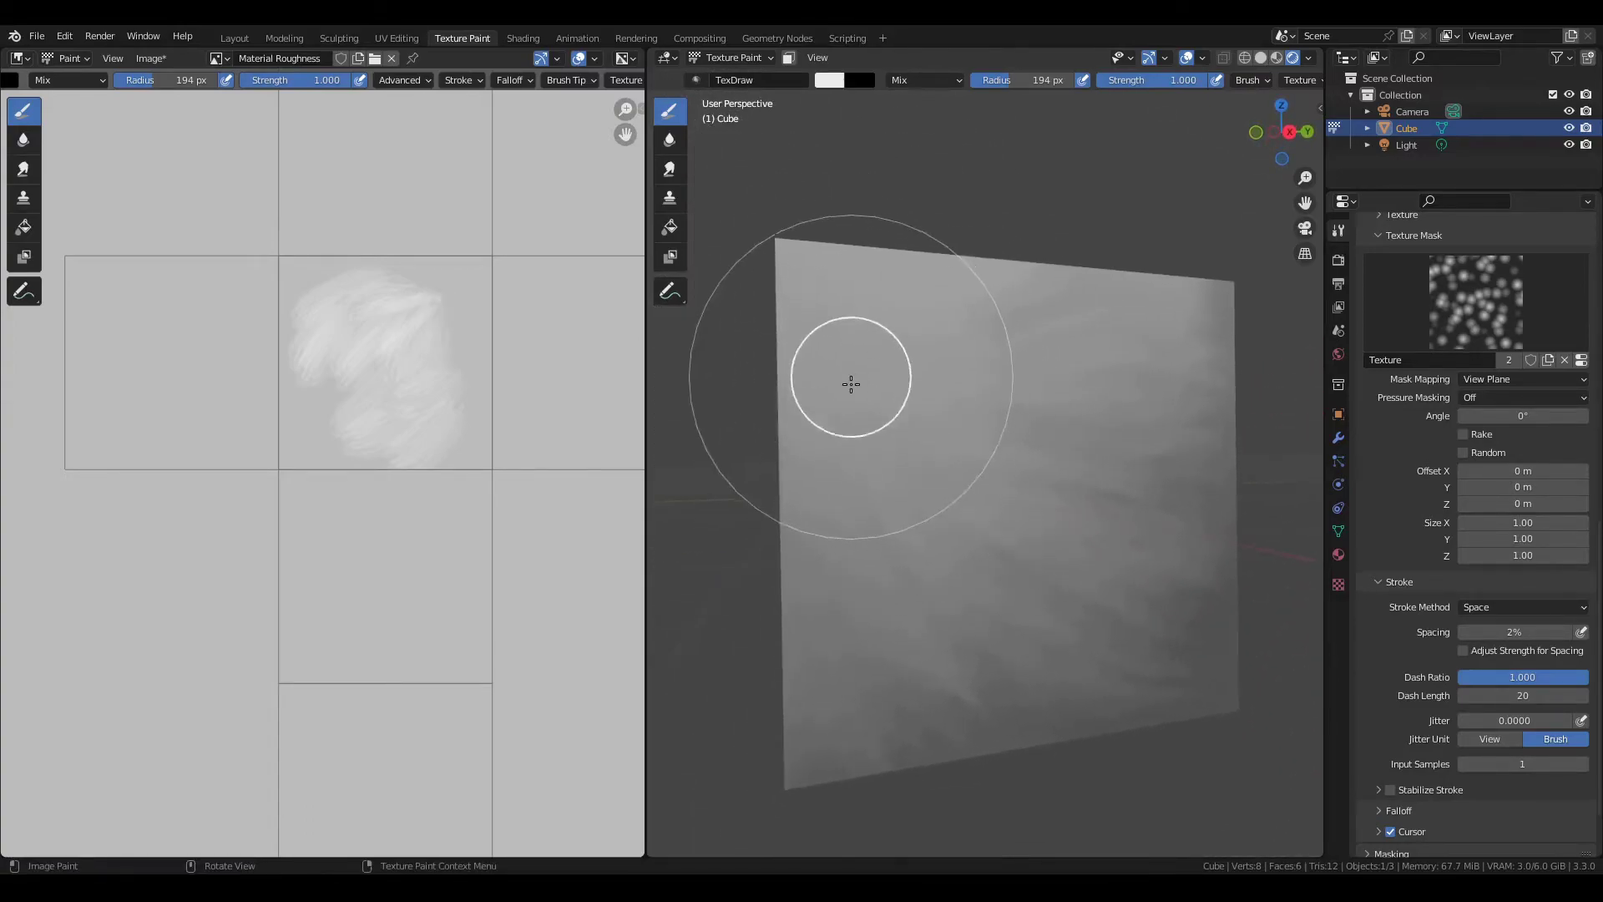
mouse_move(904, 403)
left_mouse_down()
mouse_move(1009, 415)
mouse_move(1113, 312)
mouse_move(1049, 408)
mouse_move(987, 429)
mouse_move(1024, 526)
mouse_move(1163, 662)
mouse_move(971, 740)
mouse_move(802, 590)
mouse_move(1016, 580)
mouse_move(1219, 628)
mouse_move(1198, 583)
left_mouse_up()
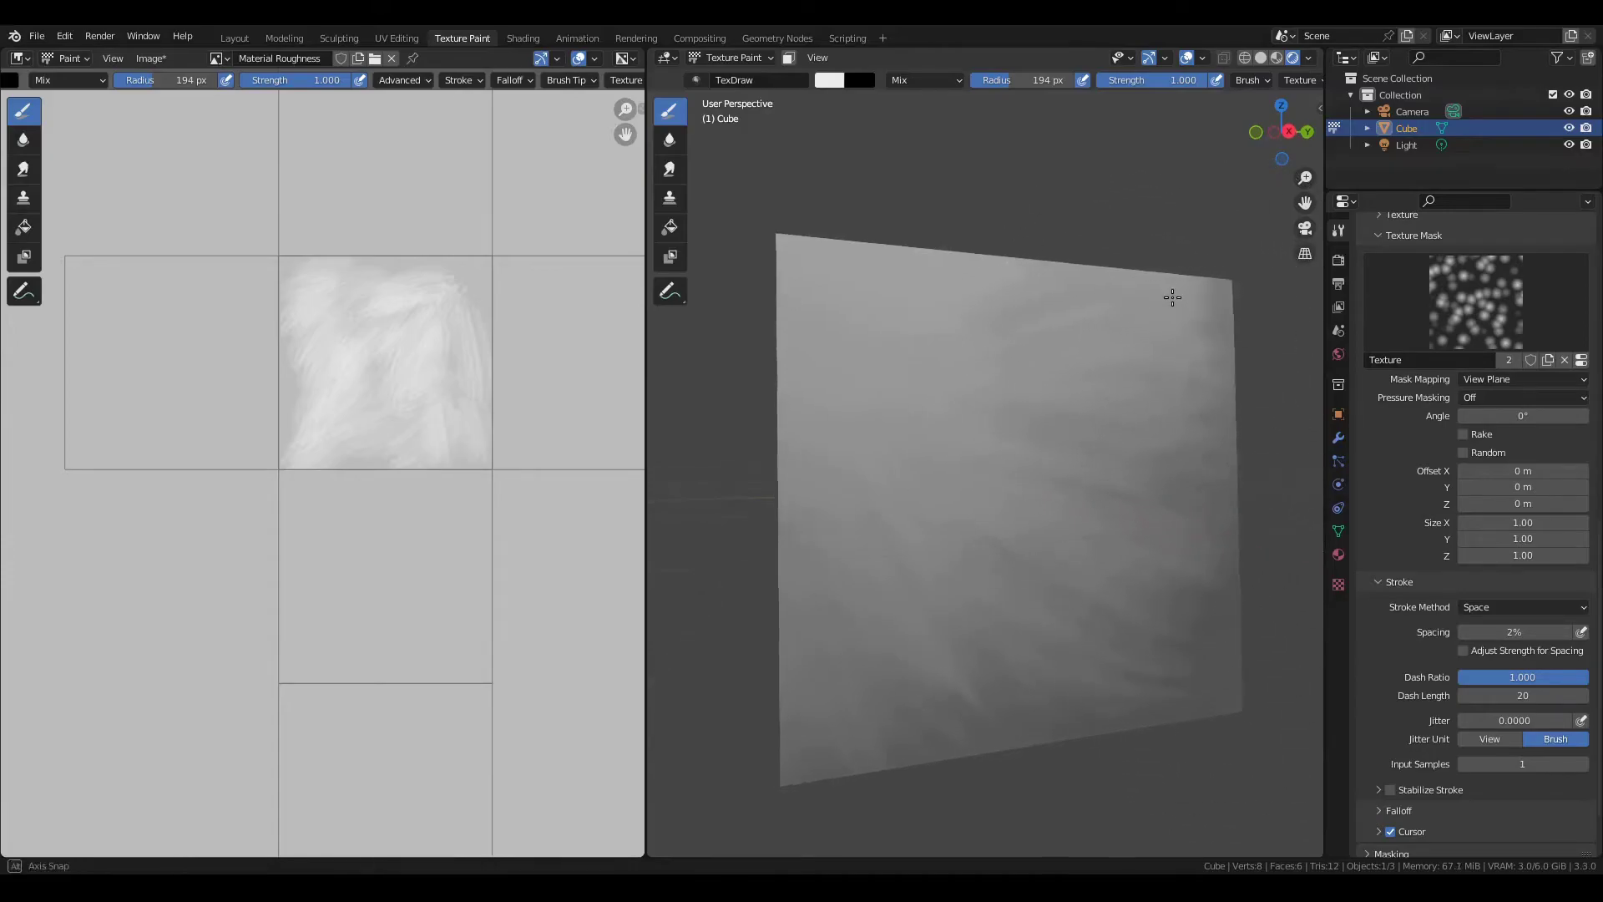
- Check the reflections from several angles, extend the roughness strokes toward the face's edges, and return to Solid shading
middle_click_drag(1166, 297, 898, 167)
mouse_move(897, 167)
left_mouse_down()
mouse_move(919, 251)
mouse_move(941, 227)
mouse_move(1045, 280)
mouse_move(977, 276)
left_mouse_up()
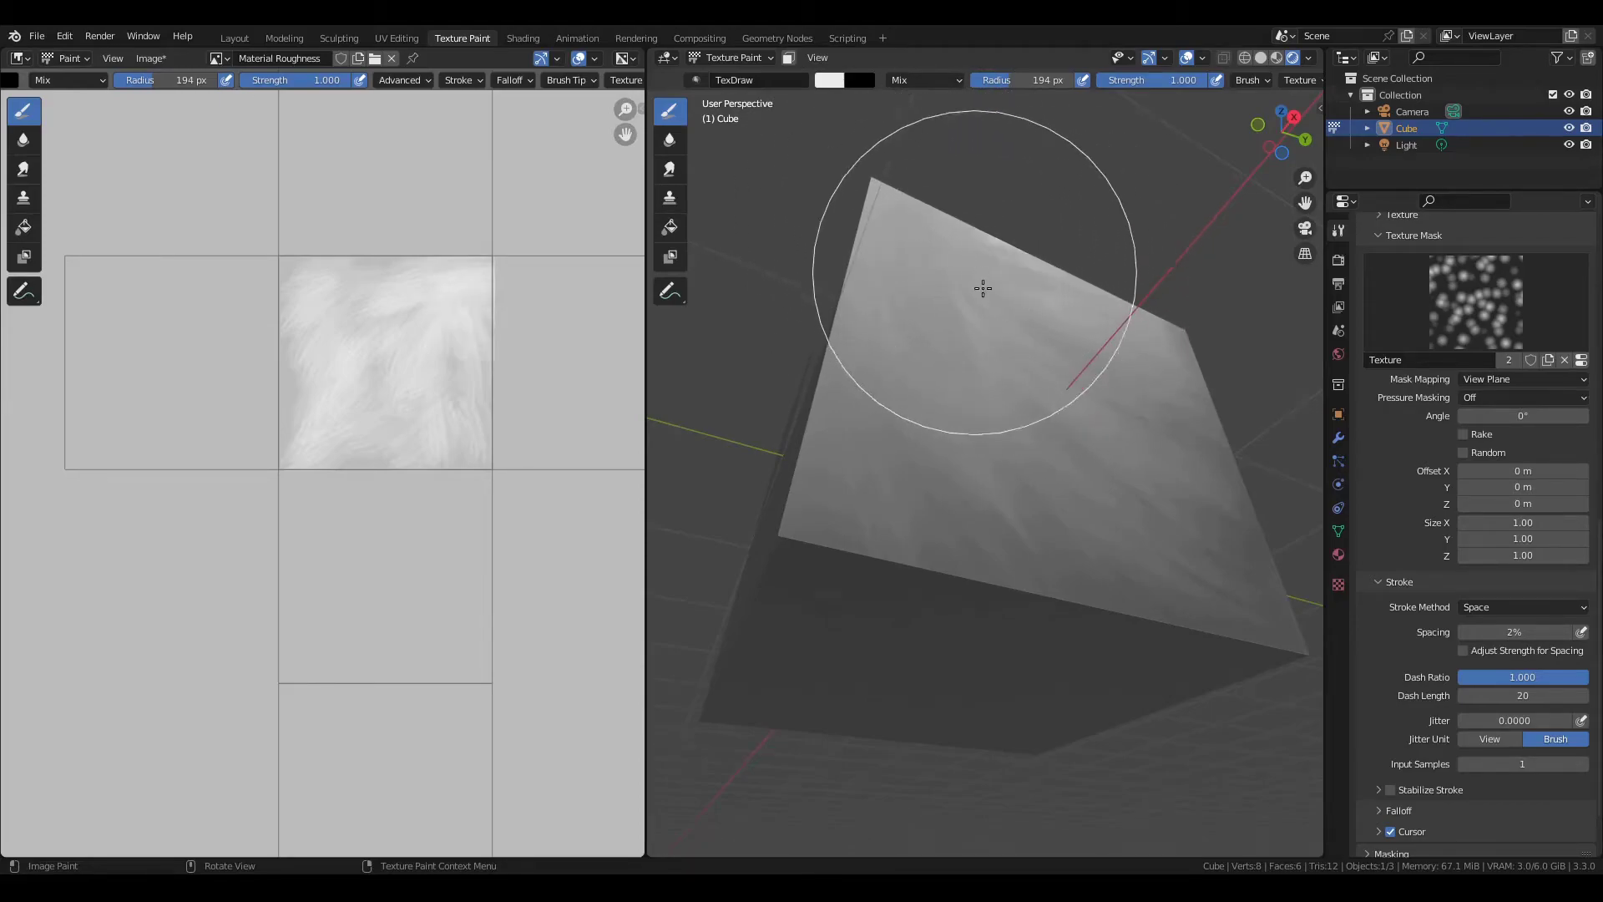
mouse_move(976, 275)
middle_mouse_down()
mouse_move(1019, 583)
mouse_move(969, 501)
mouse_move(955, 433)
mouse_move(964, 379)
mouse_move(960, 412)
mouse_move(1030, 322)
middle_mouse_up()
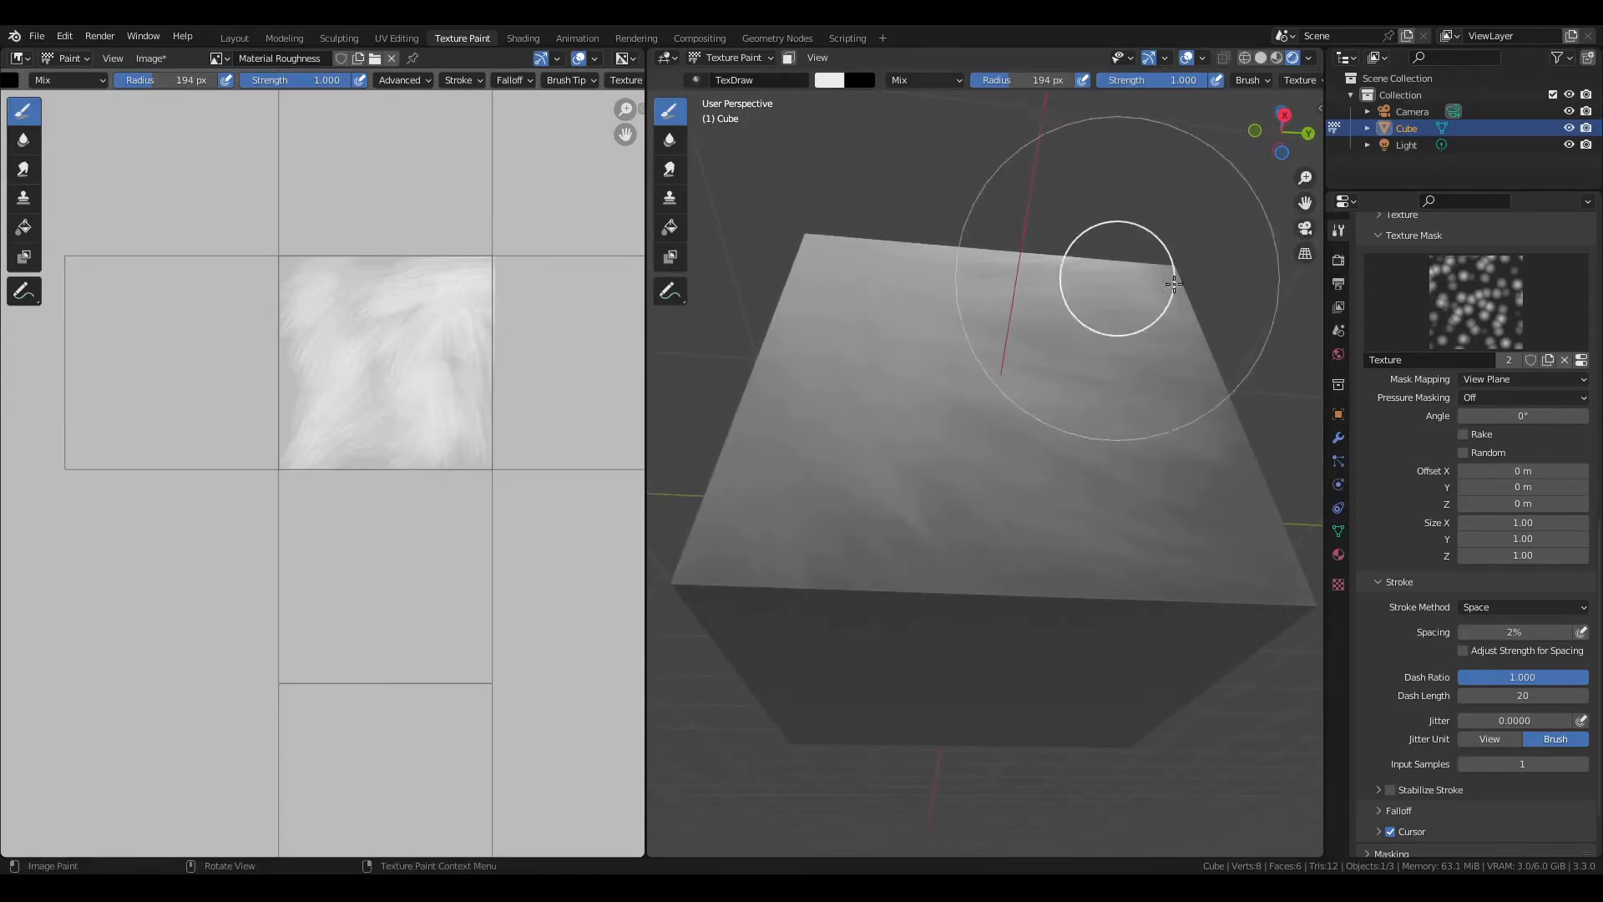
middle_click_drag(1127, 383, 1101, 409)
mouse_move(1102, 408)
left_mouse_down()
mouse_move(1216, 508)
mouse_move(1041, 543)
mouse_move(1216, 618)
mouse_move(905, 512)
mouse_move(994, 681)
left_mouse_up()
middle_click_drag(993, 680, 1052, 535)
- Set the Draw brush radius to 234 px and its mask mapping to Tiled, and paint spots over the front face
scroll(1386, 509, "up", 10)
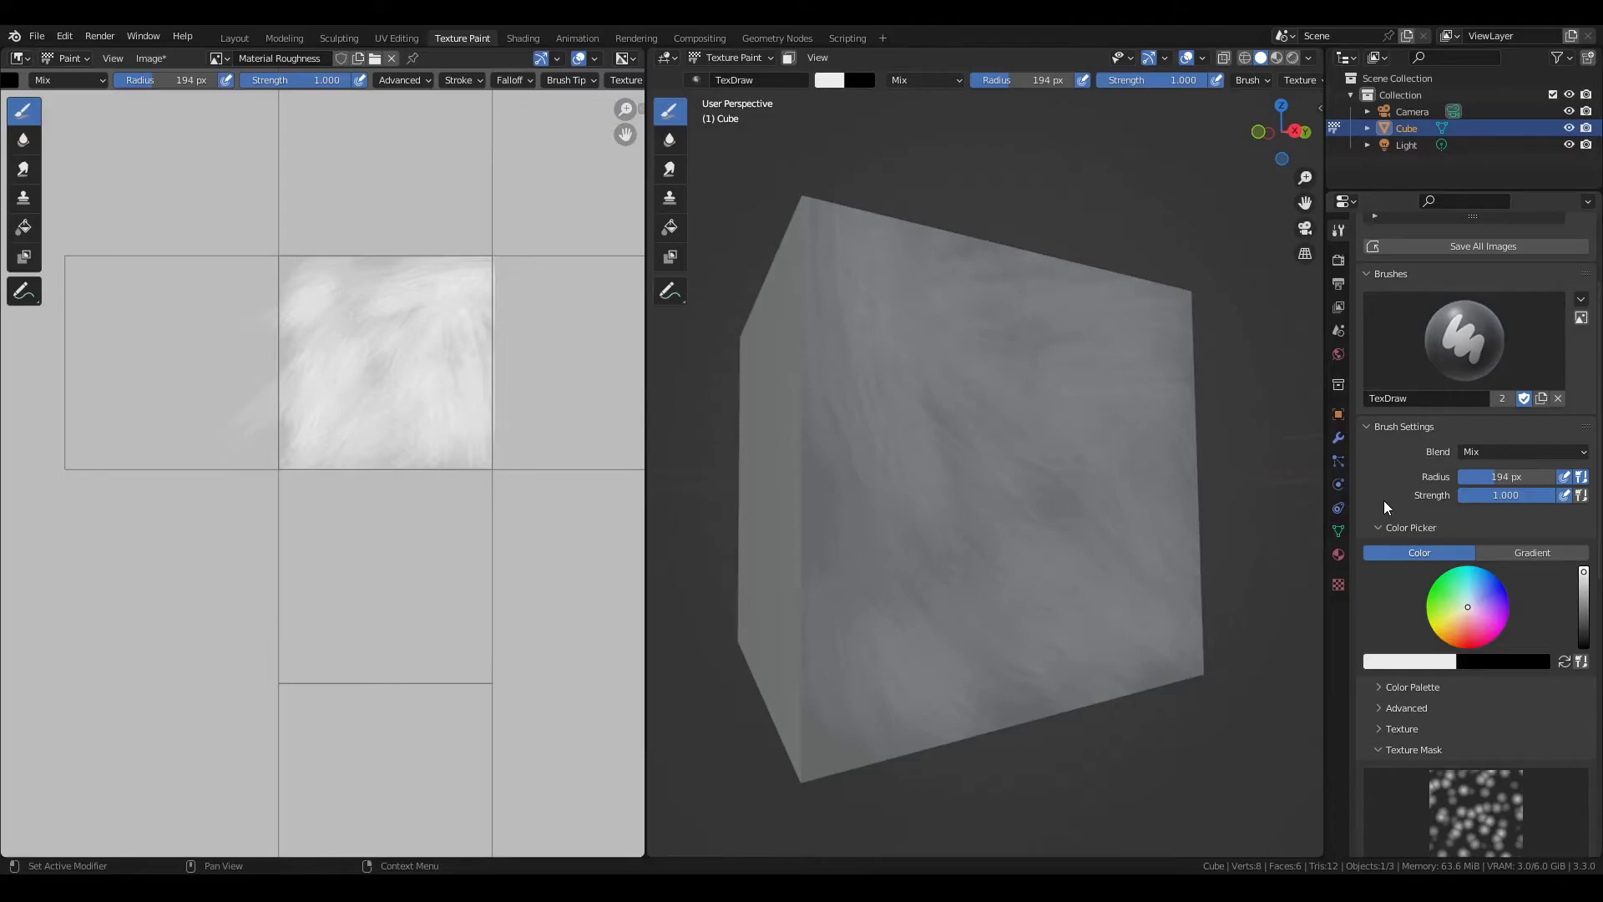
middle_click_drag(1384, 502, 1401, 334)
key("f")
left_click(1195, 512)
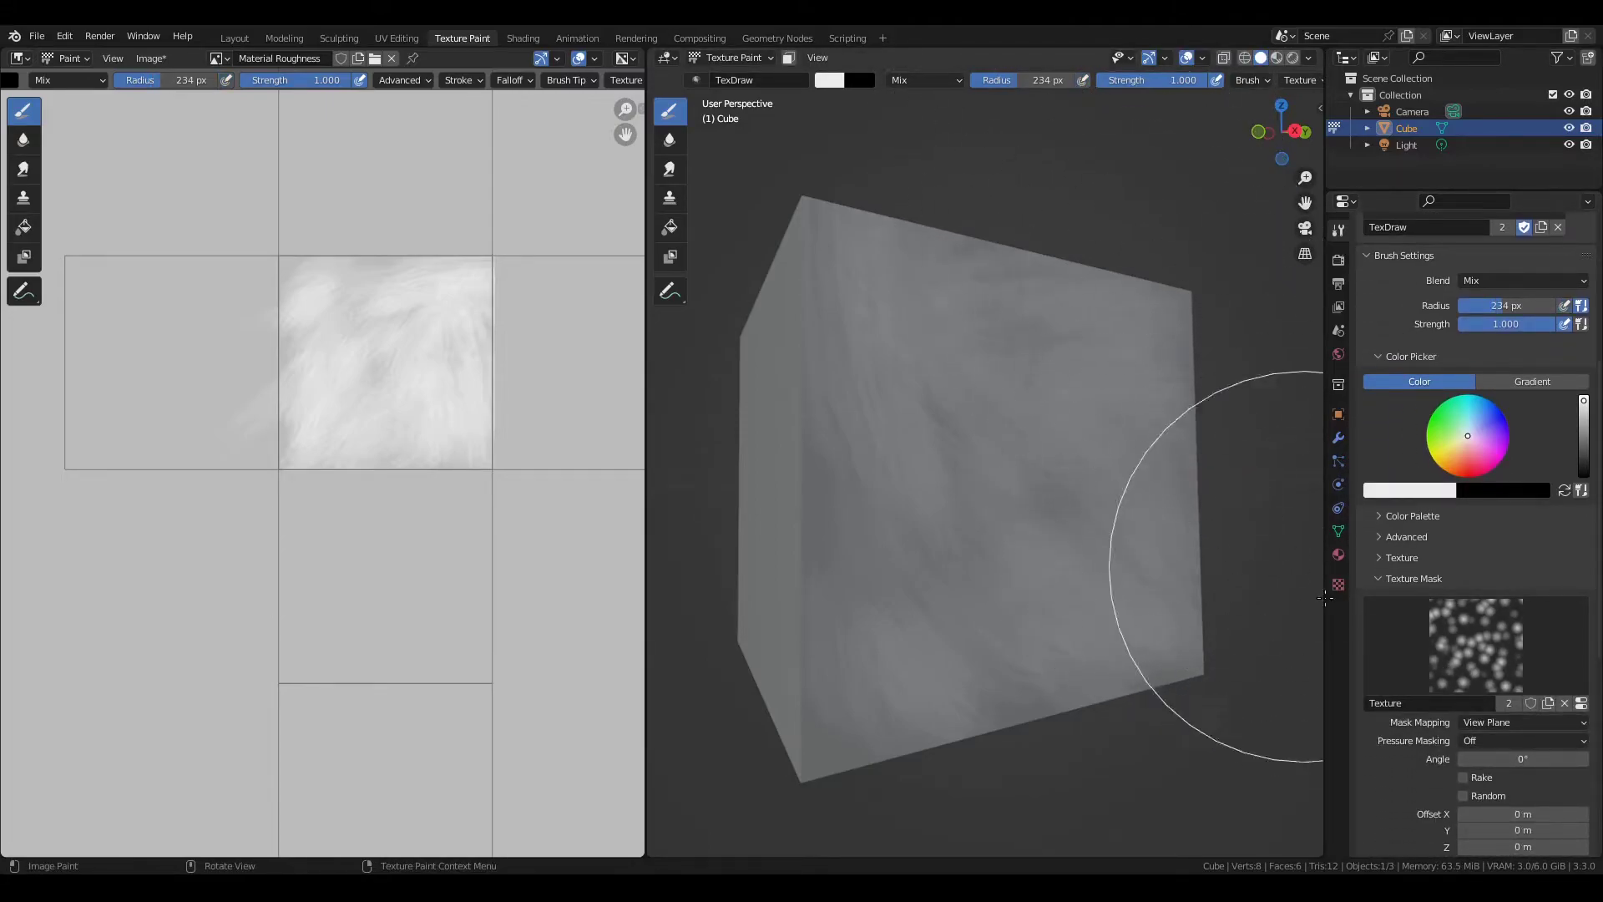
left_click(1476, 724)
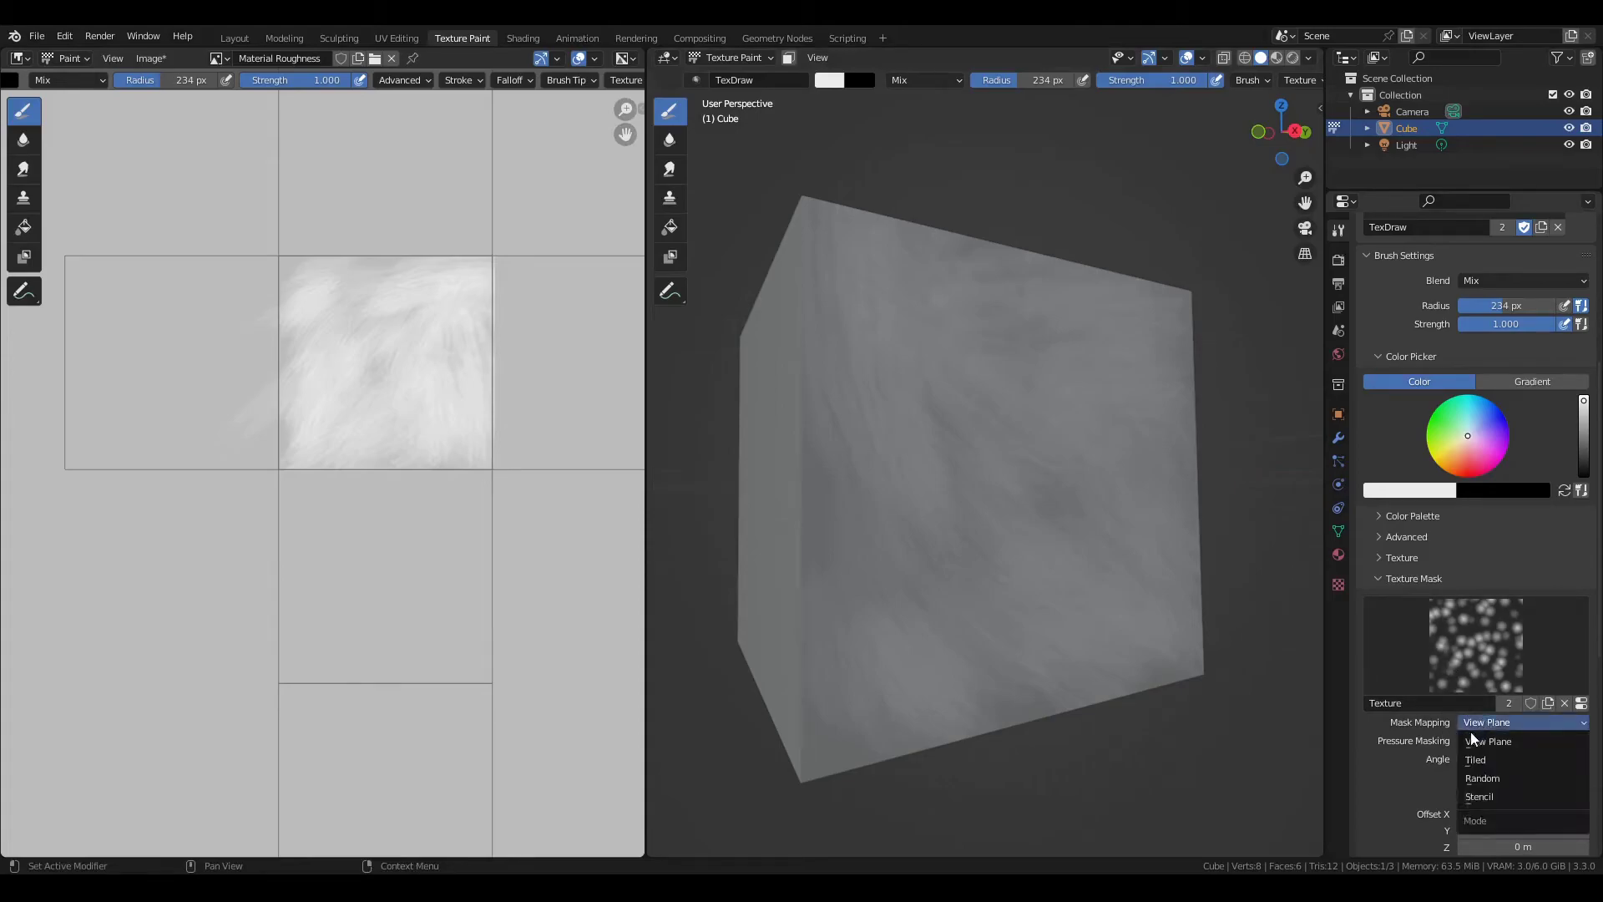
left_click(1478, 760)
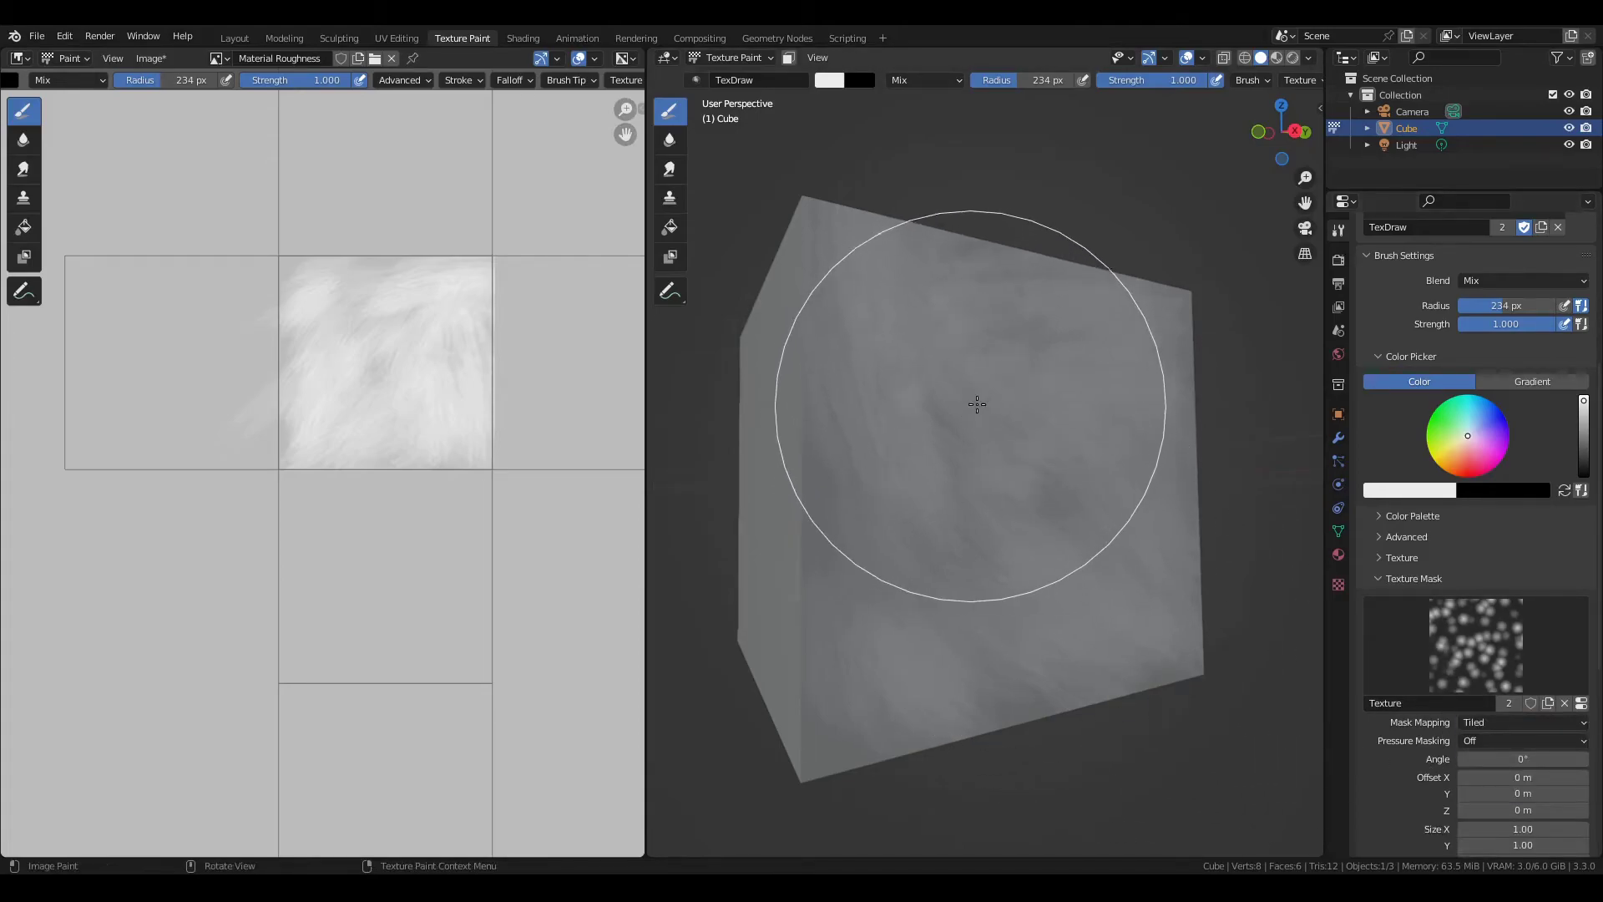
middle_click_drag(973, 400, 982, 505)
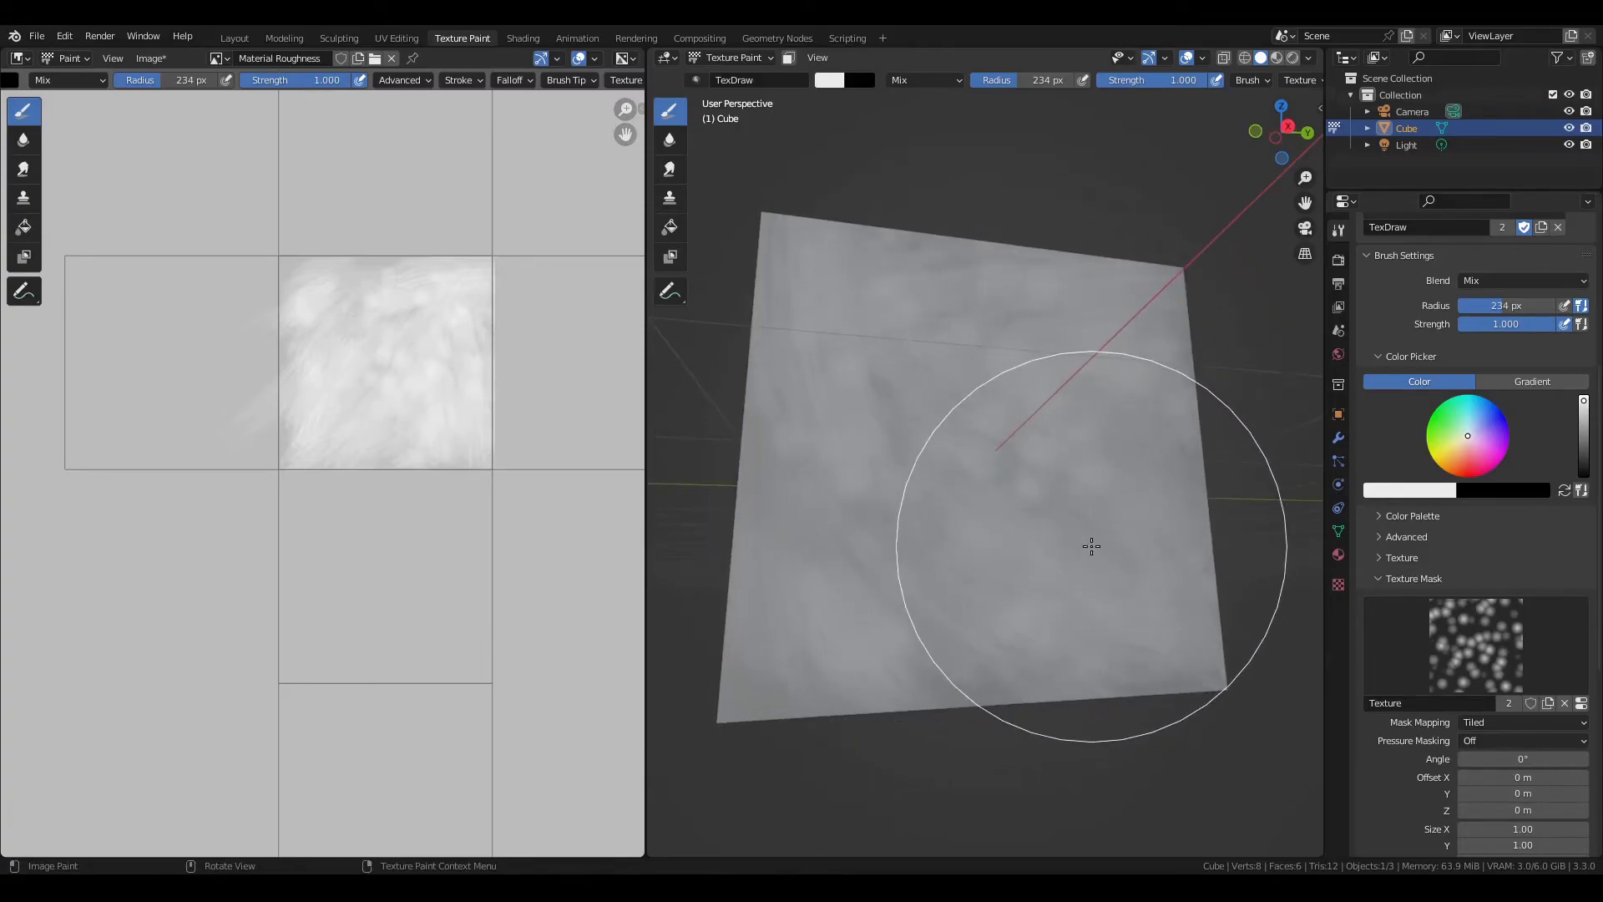
- Switch to the Smear brush with a 124 px radius and smear the roughness spots across the face
left_click(669, 169)
key("f")
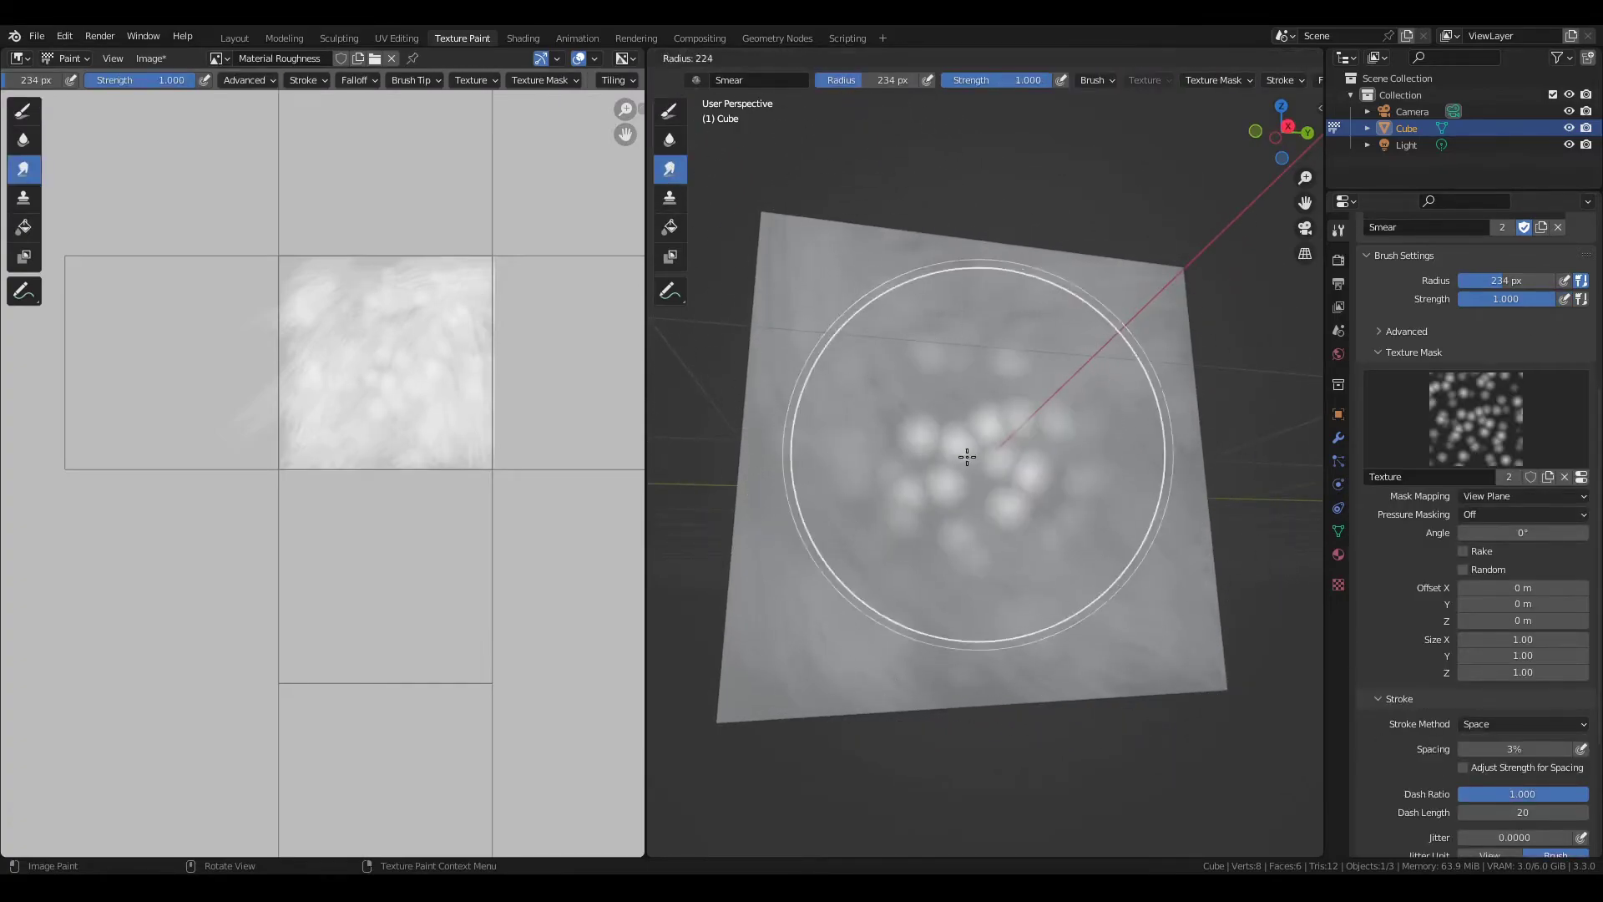
left_click(873, 446)
mouse_move(847, 382)
left_mouse_down()
mouse_move(980, 419)
mouse_move(1005, 403)
mouse_move(1141, 483)
mouse_move(959, 520)
mouse_move(1077, 651)
mouse_move(1060, 646)
mouse_move(1074, 585)
mouse_move(1012, 536)
left_mouse_up()
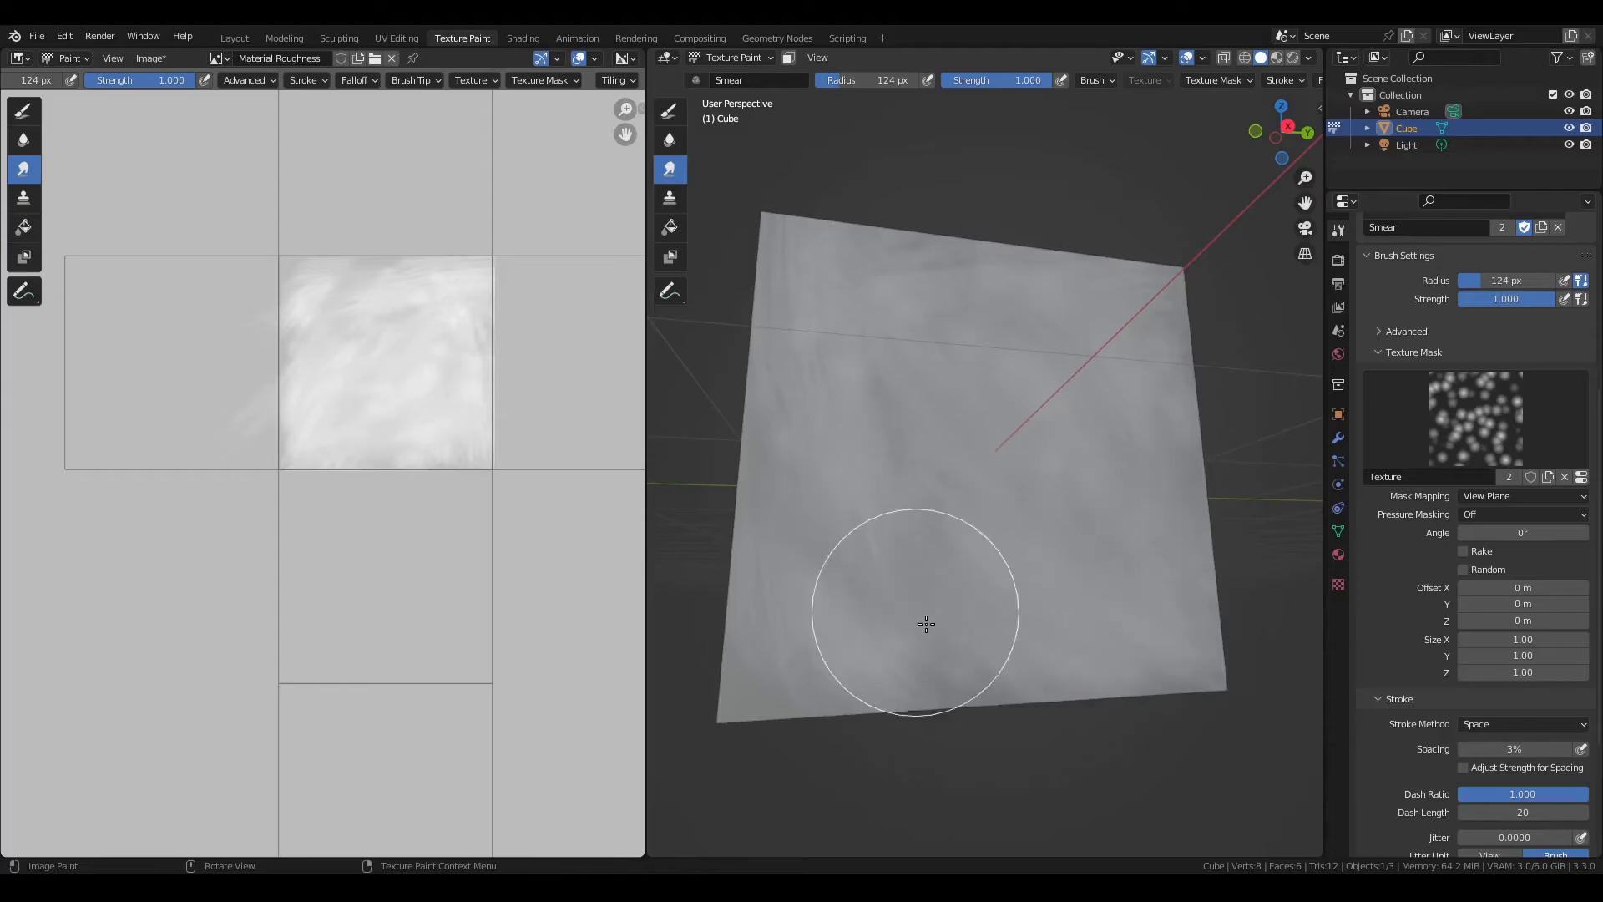
- Preview the smeared roughness in Rendered shading from a different angle
key("z")
left_click(1050, 485)
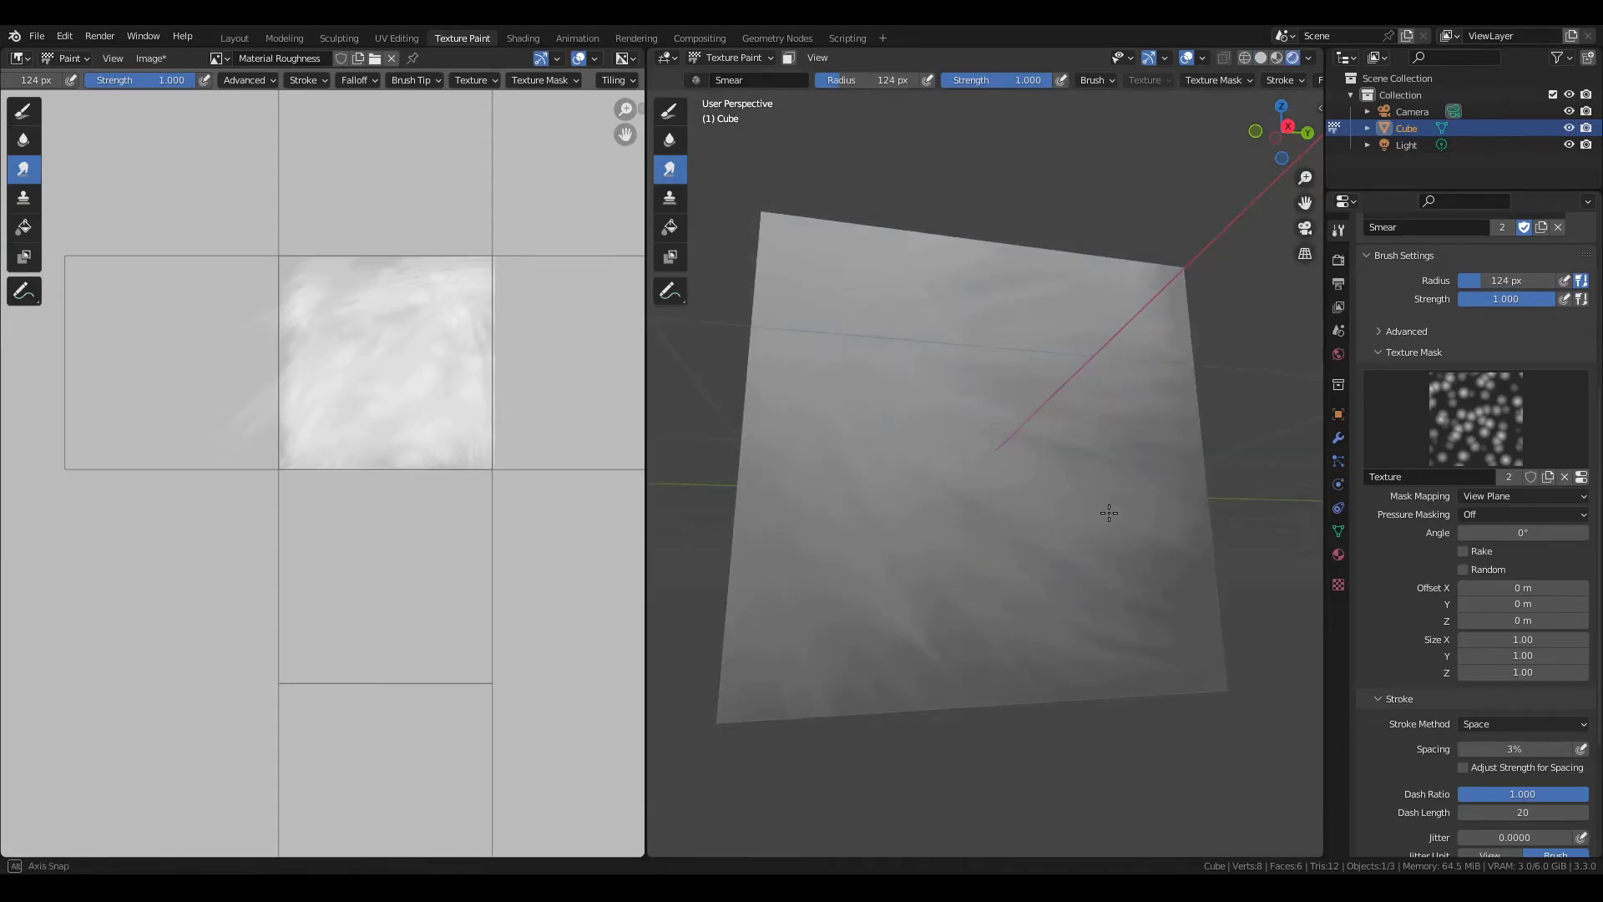
mouse_move(1101, 511)
middle_mouse_down()
mouse_move(1131, 454)
mouse_move(1069, 409)
mouse_move(1109, 501)
mouse_move(1081, 539)
middle_mouse_up()
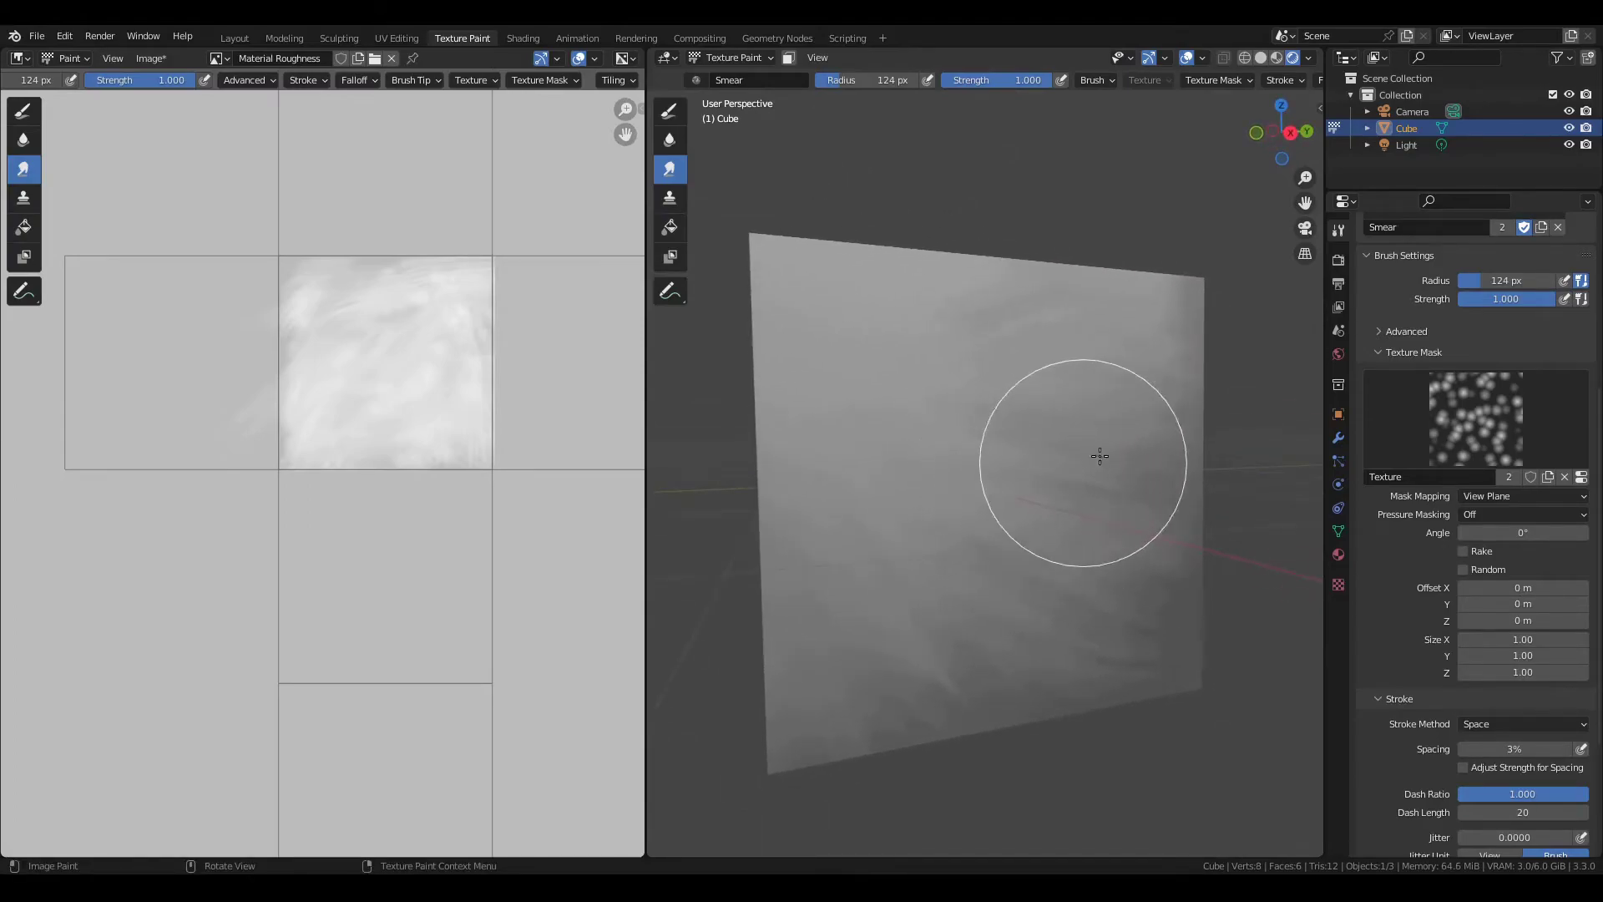
- Make Material Base Color the active paint slot and return to Solid shading
scroll(1406, 333, "up", 8)
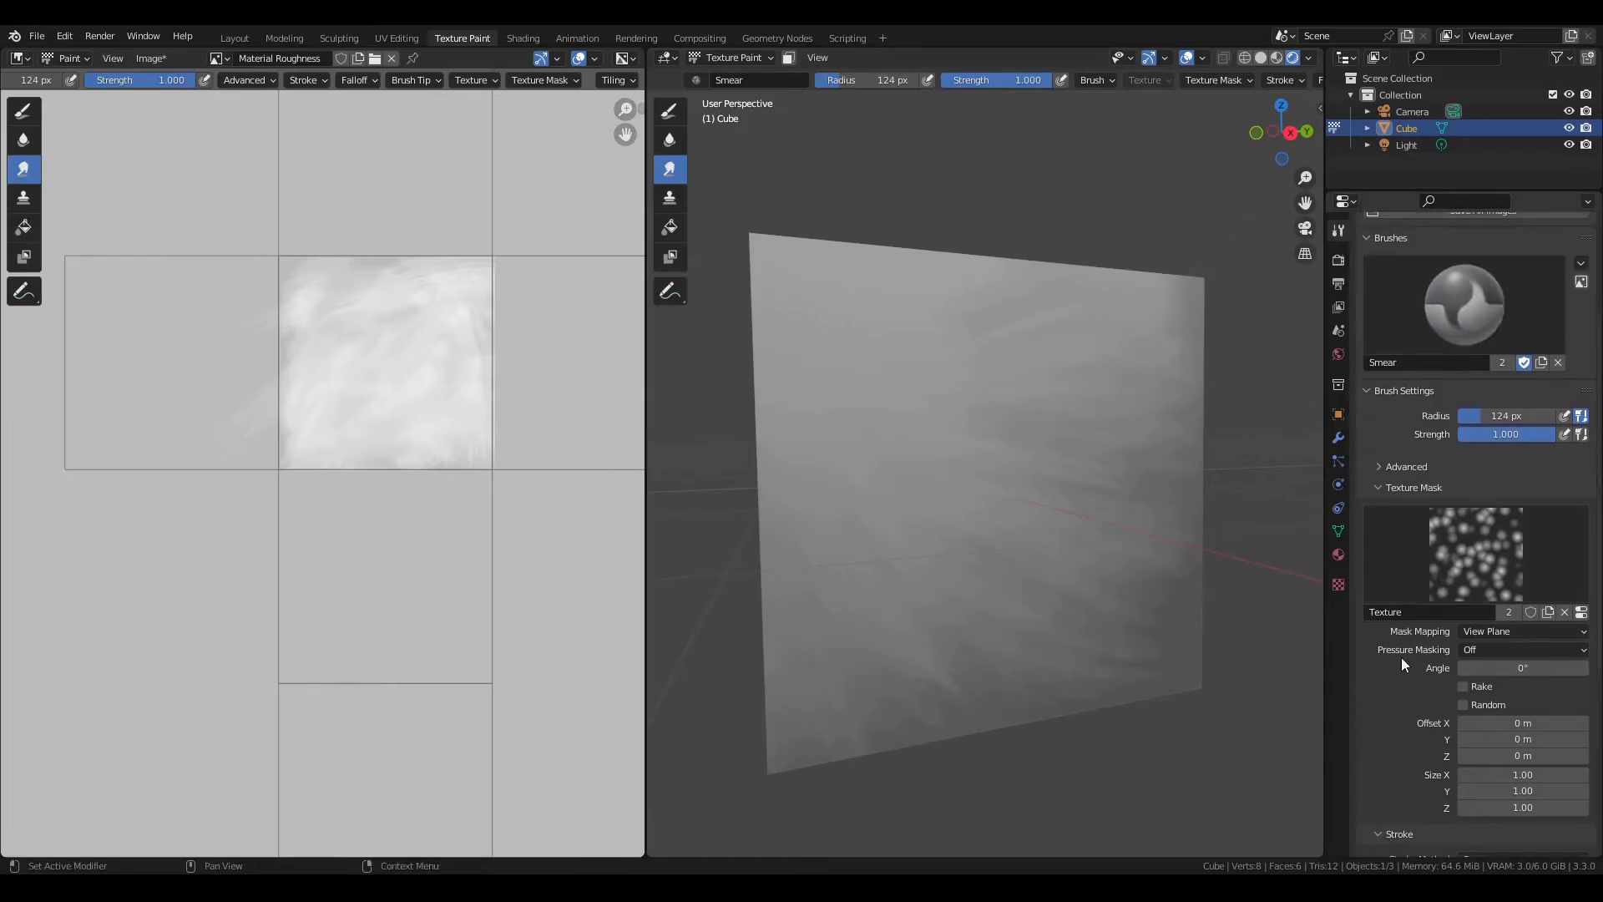
left_click(1408, 318)
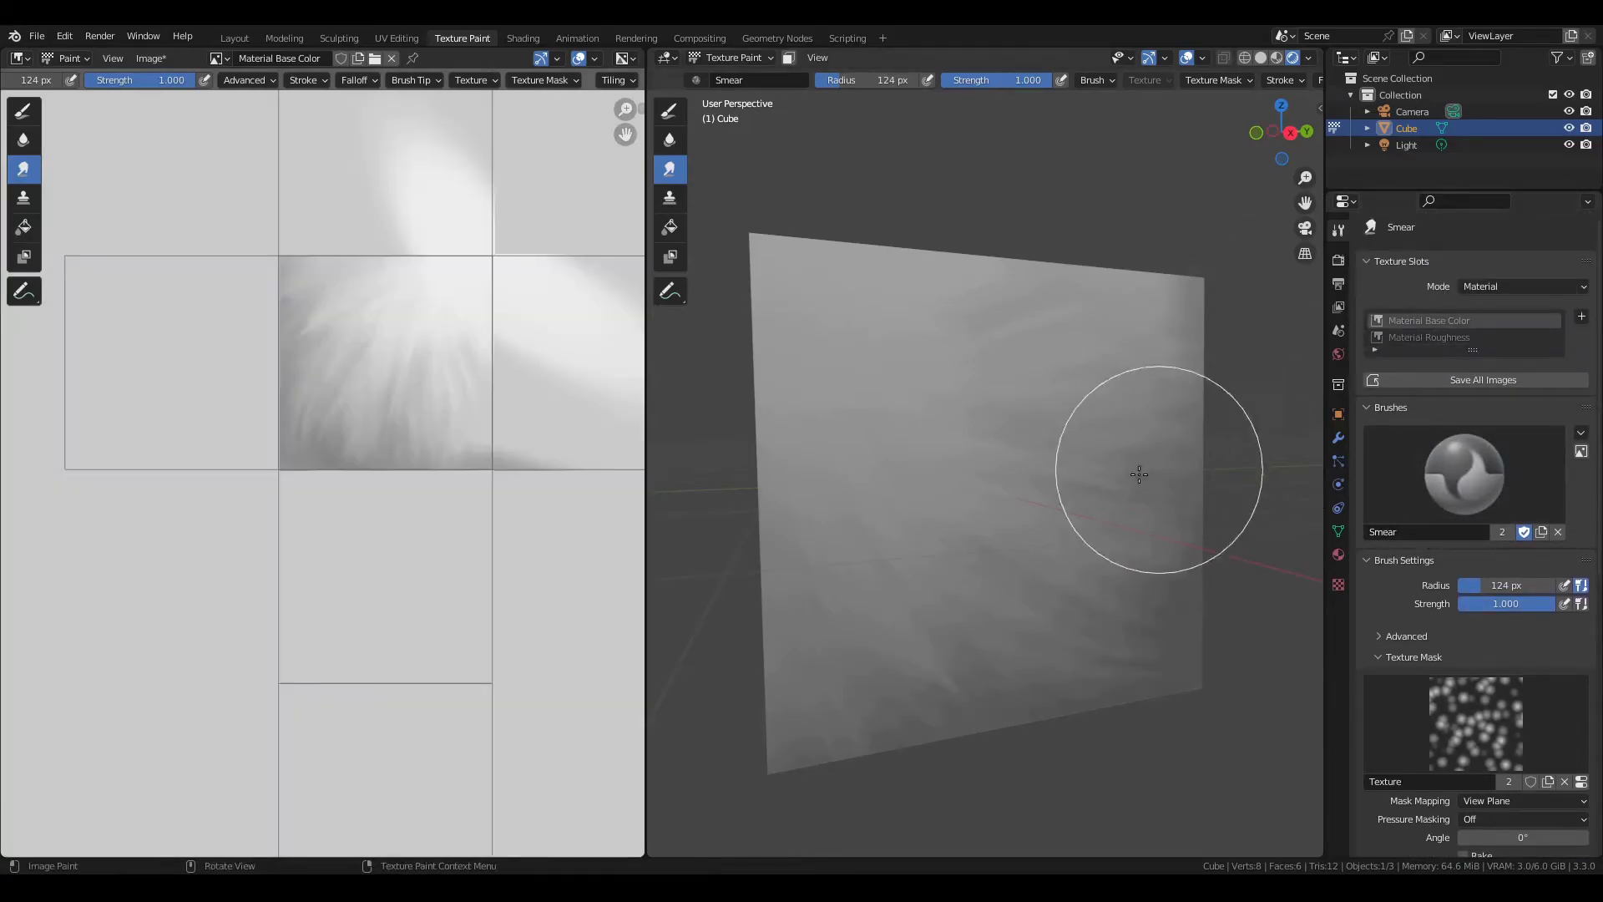
middle_click_drag(1138, 468, 1152, 465)
scroll(1419, 543, "down", 5)
key("z")
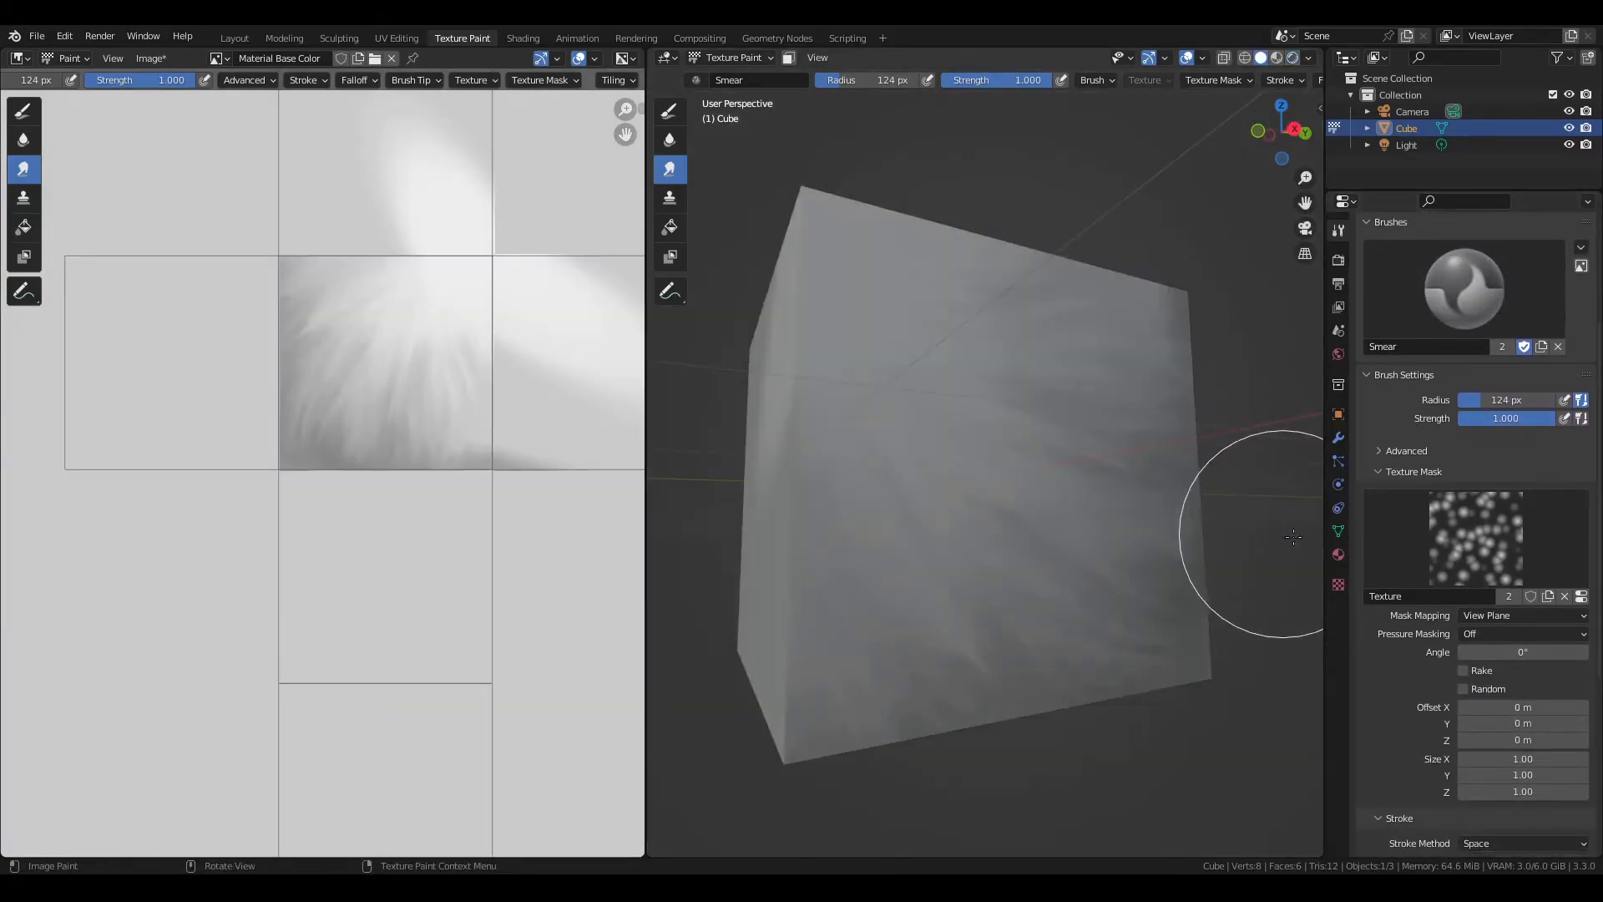
scroll(1411, 543, "down", 2)
- Switch to the Draw brush and paint light and dark spots over the front face, reducing the radius to 139 px
left_click(669, 111)
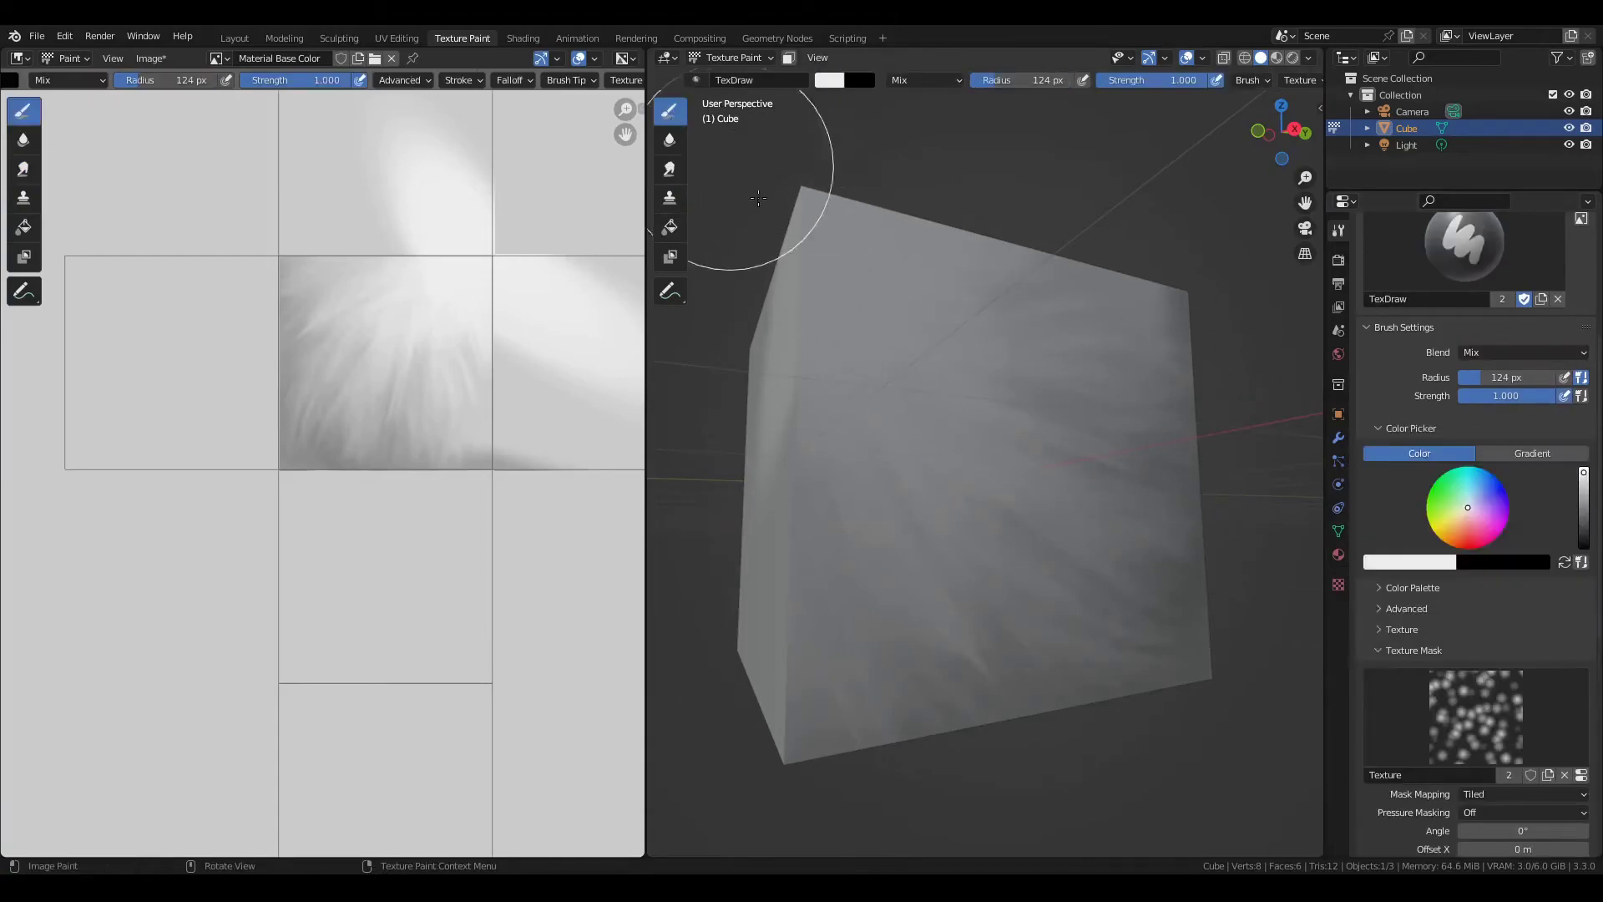
mouse_move(910, 343)
left_mouse_down()
mouse_move(912, 376)
mouse_move(1009, 458)
mouse_move(1026, 529)
mouse_move(898, 639)
left_mouse_up()
key("f")
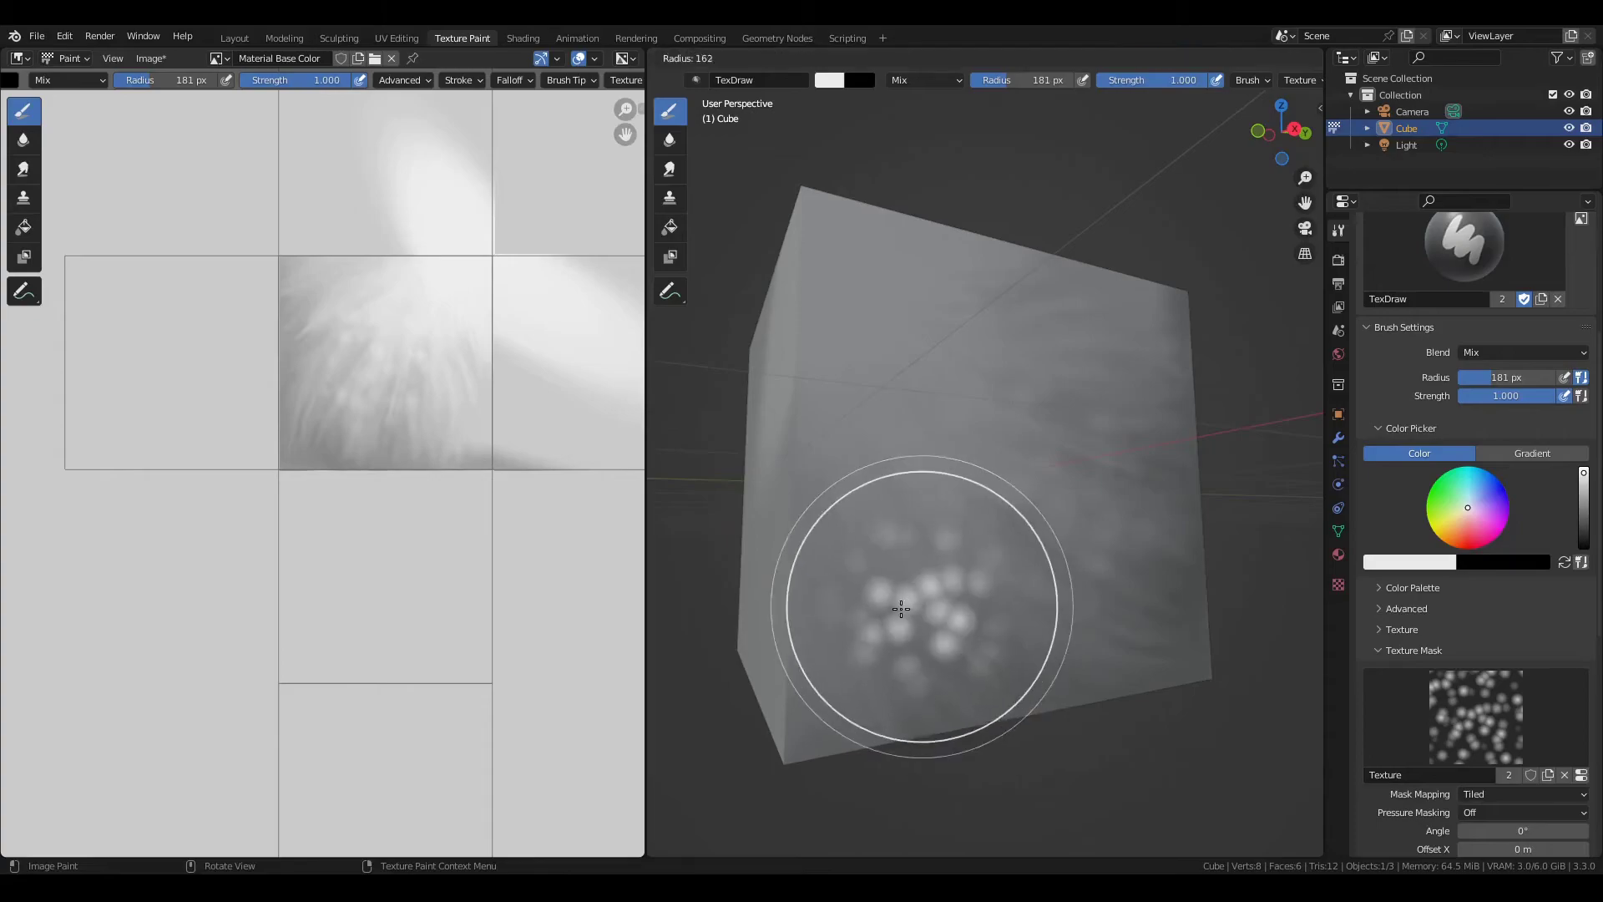
left_click(877, 663)
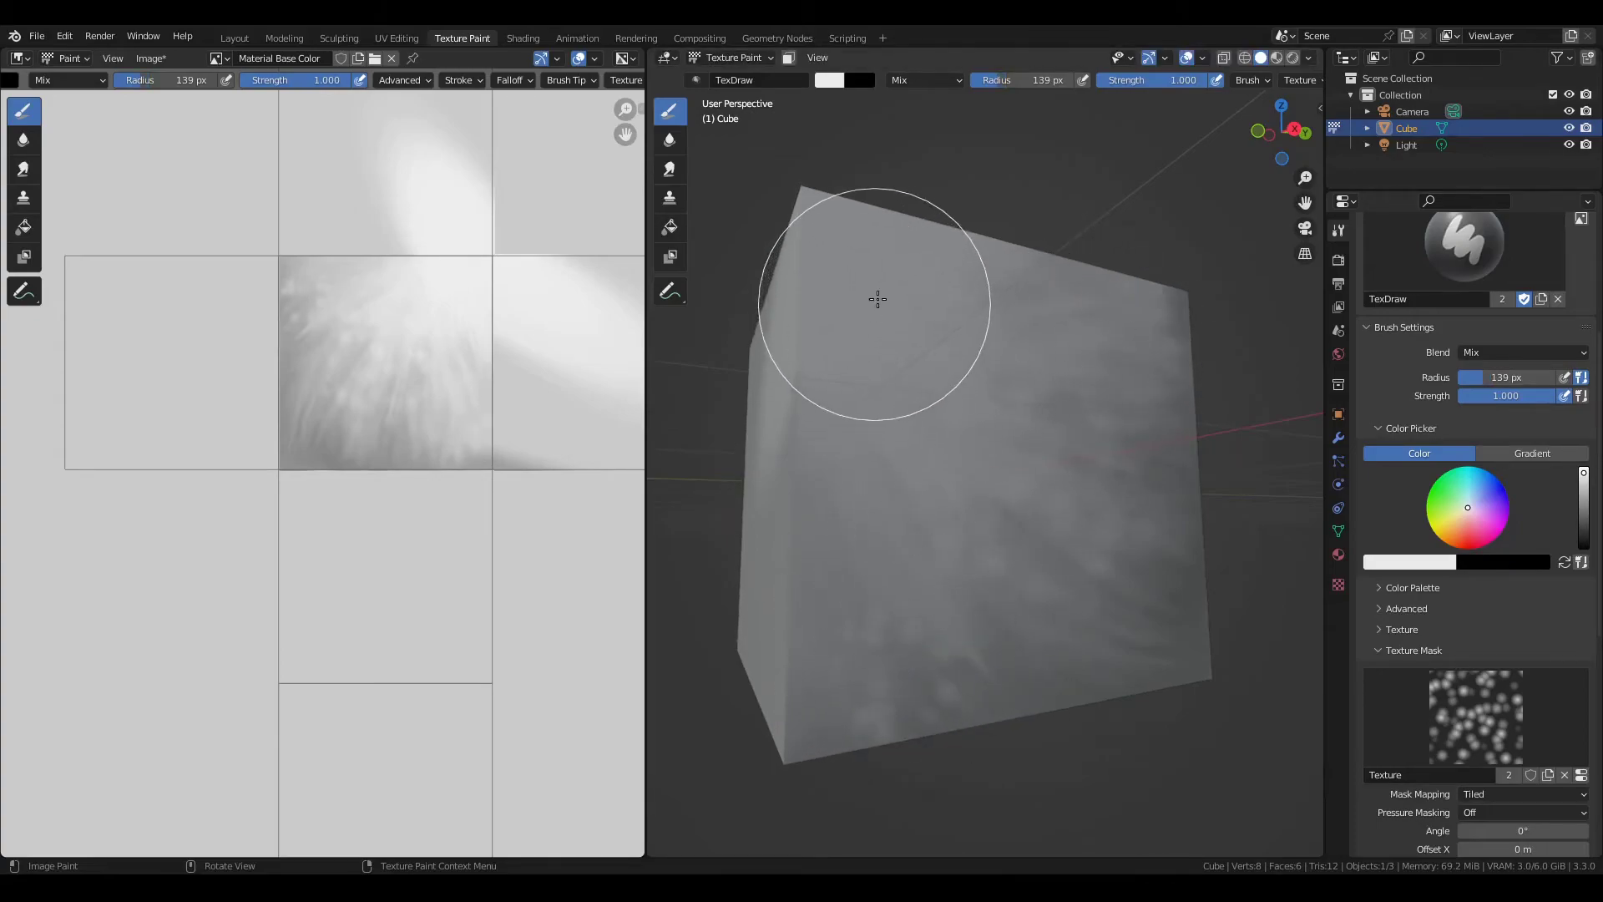
key("s")
mouse_move(874, 330)
left_mouse_down()
mouse_move(873, 279)
mouse_move(905, 573)
mouse_move(1033, 401)
mouse_move(1066, 393)
mouse_move(827, 296)
left_mouse_up()
- Switch to the Smear brush with a 111 px radius and smear the base color spots into fur-like streaks
left_click(669, 169)
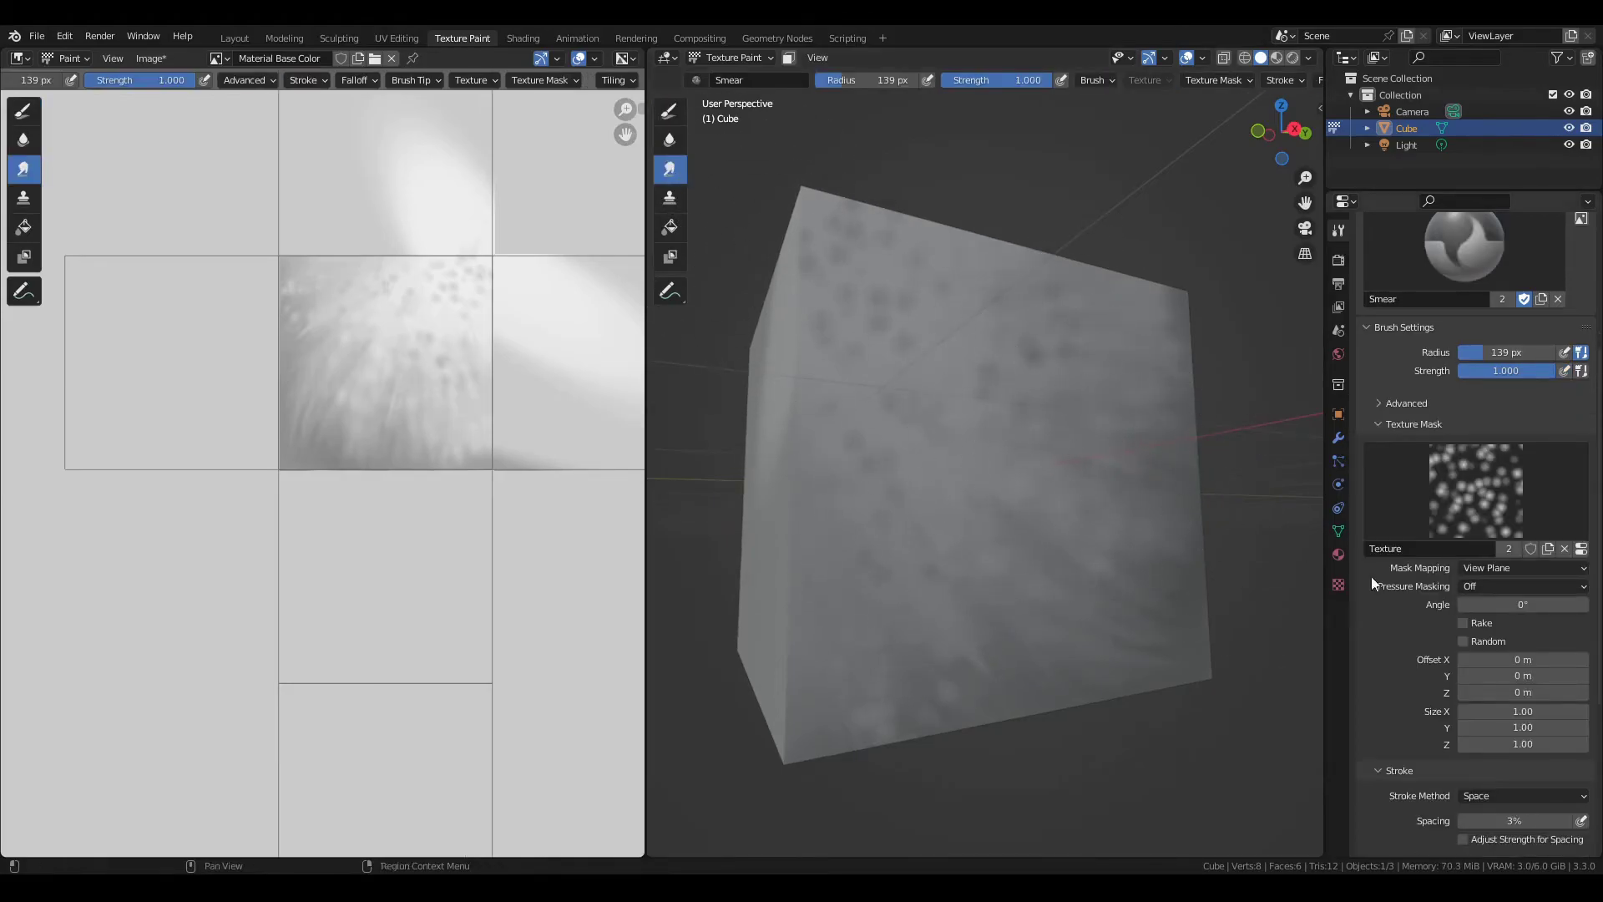
scroll(1418, 596, "up", 3)
middle_click_drag(1417, 596, 1418, 600)
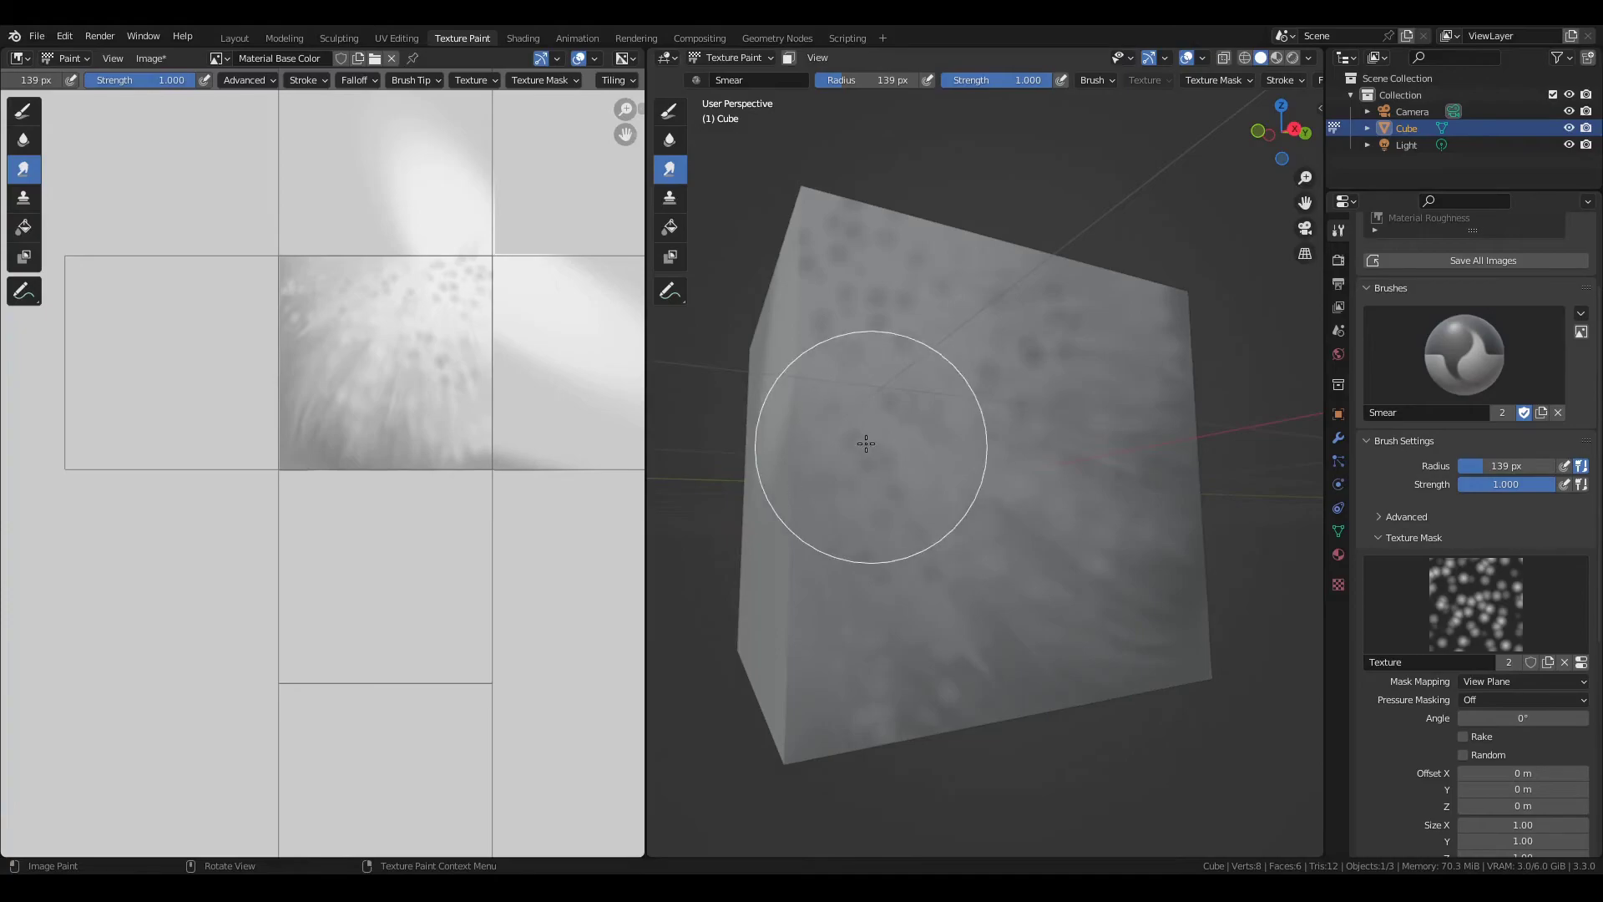
key("f")
left_click(962, 445)
mouse_move(886, 348)
left_mouse_down()
mouse_move(943, 290)
mouse_move(877, 351)
mouse_move(873, 409)
mouse_move(852, 385)
left_mouse_up()
mouse_move(965, 329)
left_mouse_down()
mouse_move(909, 573)
mouse_move(864, 605)
mouse_move(864, 690)
left_mouse_up()
left_click_drag(984, 689, 1098, 645)
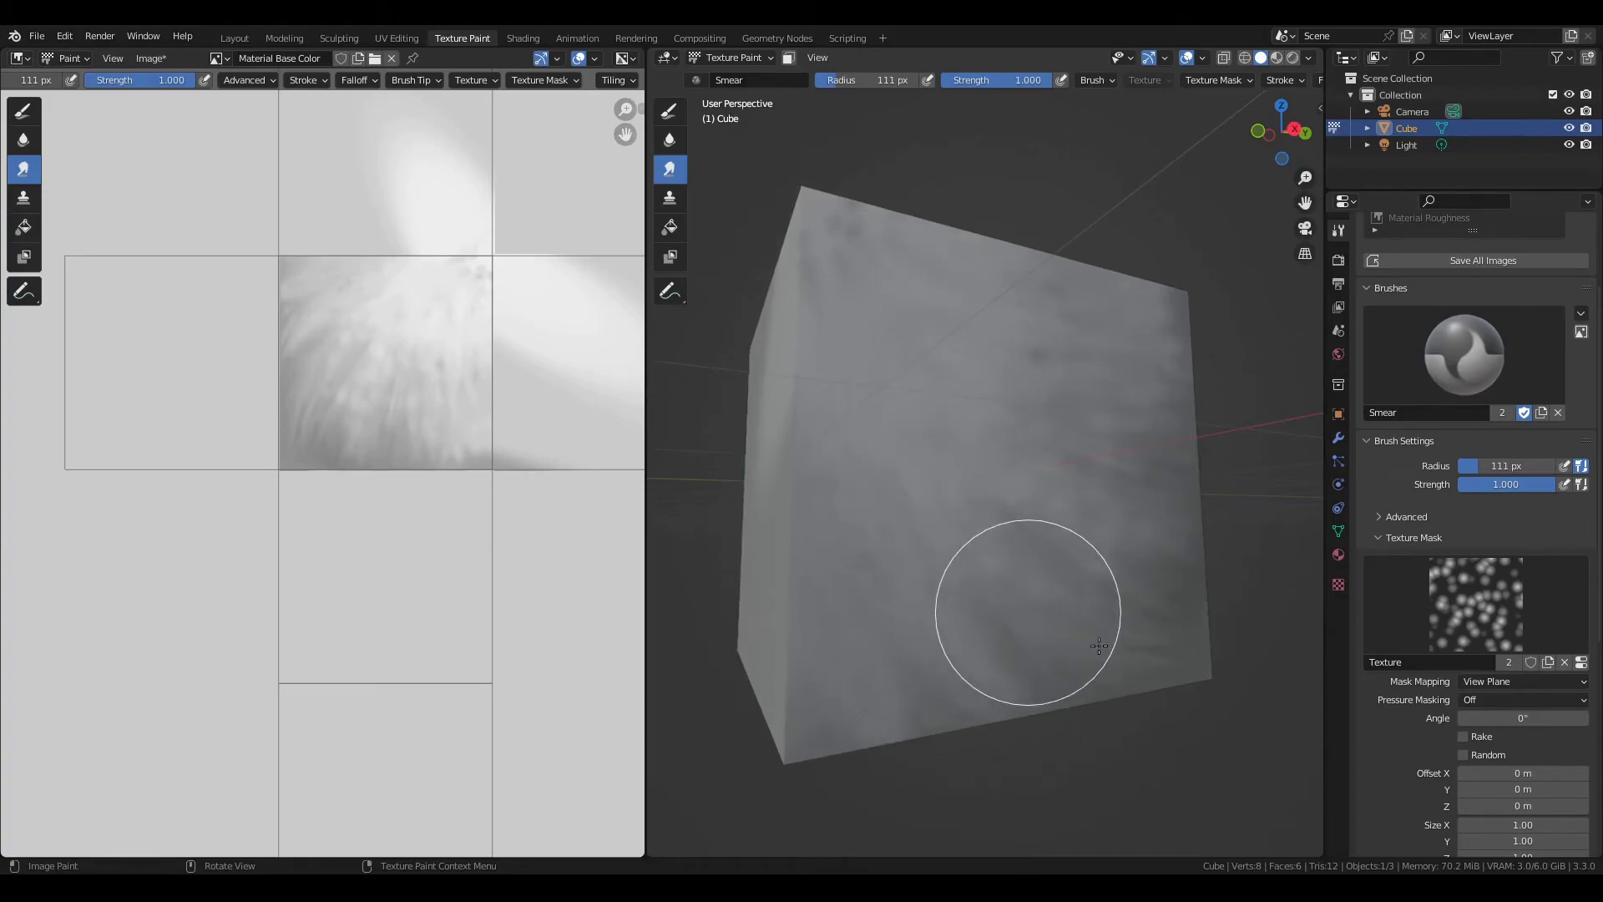
- Smear the base color further in curved strokes across the cube's front face to blend the remaining spots into fur streaks
mouse_move(1132, 544)
left_mouse_down()
mouse_move(1079, 508)
mouse_move(1059, 386)
mouse_move(1169, 484)
mouse_move(1154, 362)
mouse_move(1119, 297)
mouse_move(1169, 349)
left_mouse_up()
middle_click_drag(1069, 426, 1046, 422)
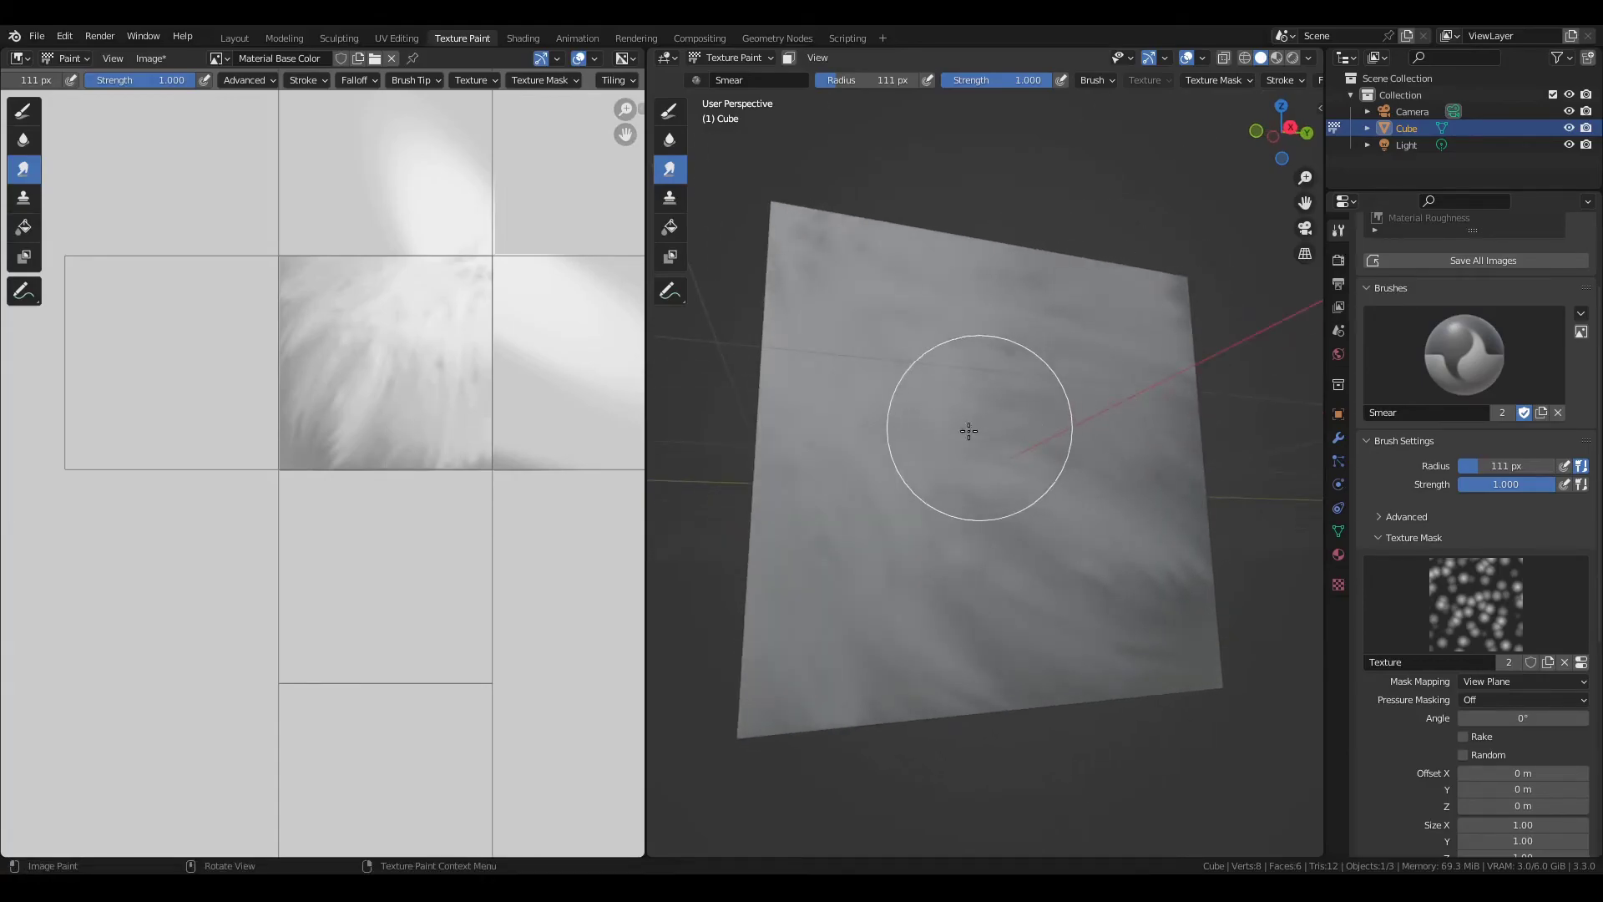
left_click_drag(928, 464, 953, 522)
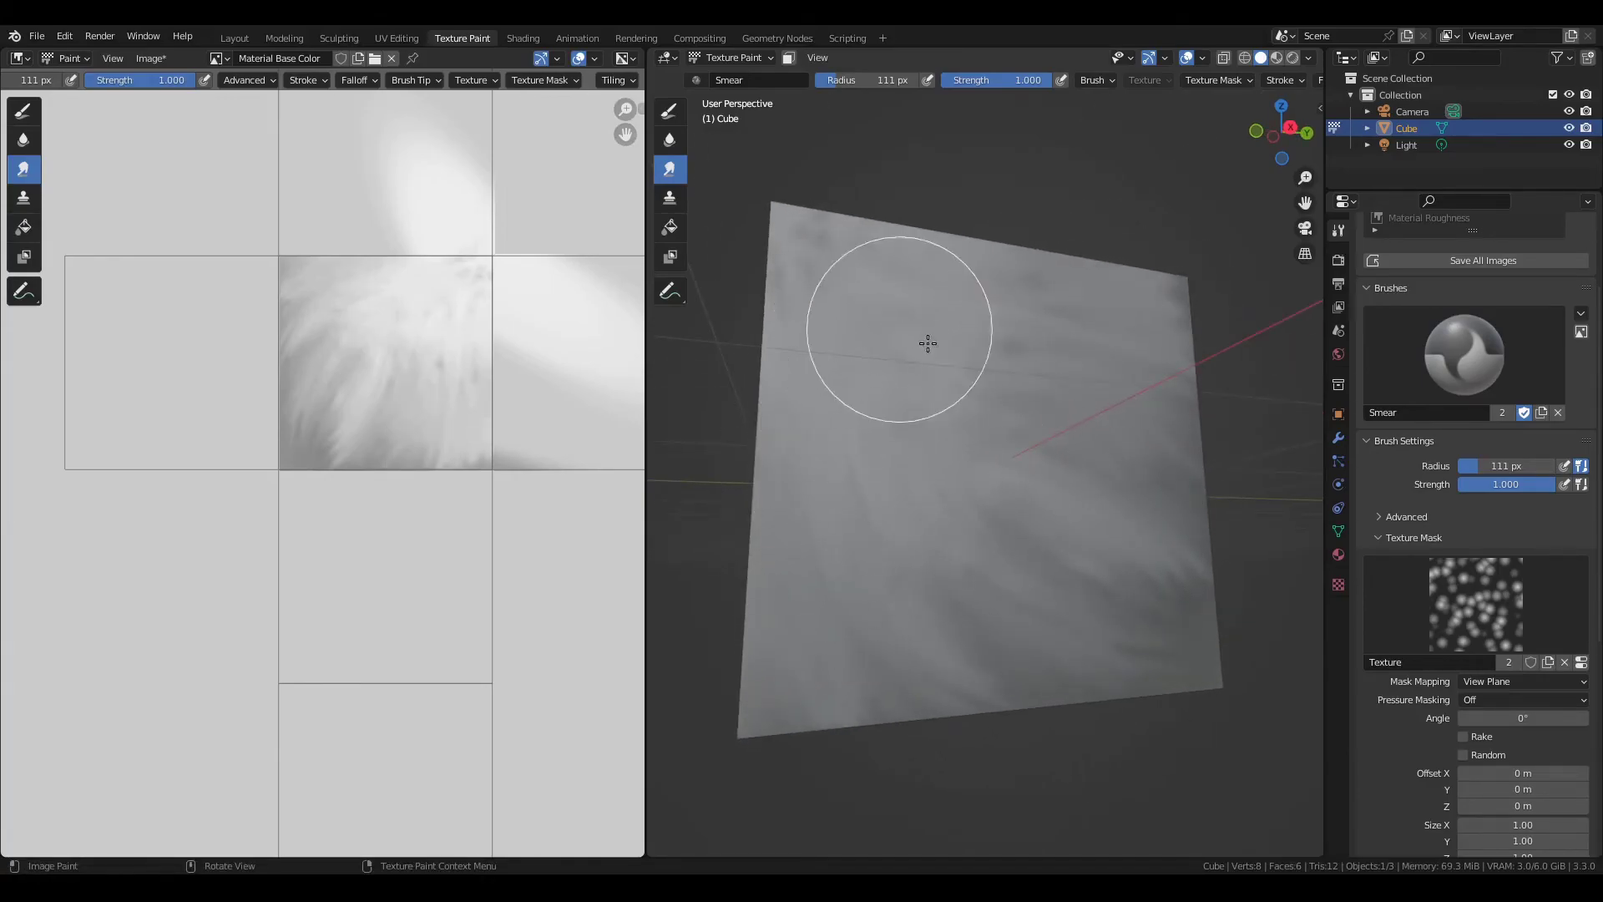
left_click_drag(997, 322, 1009, 402)
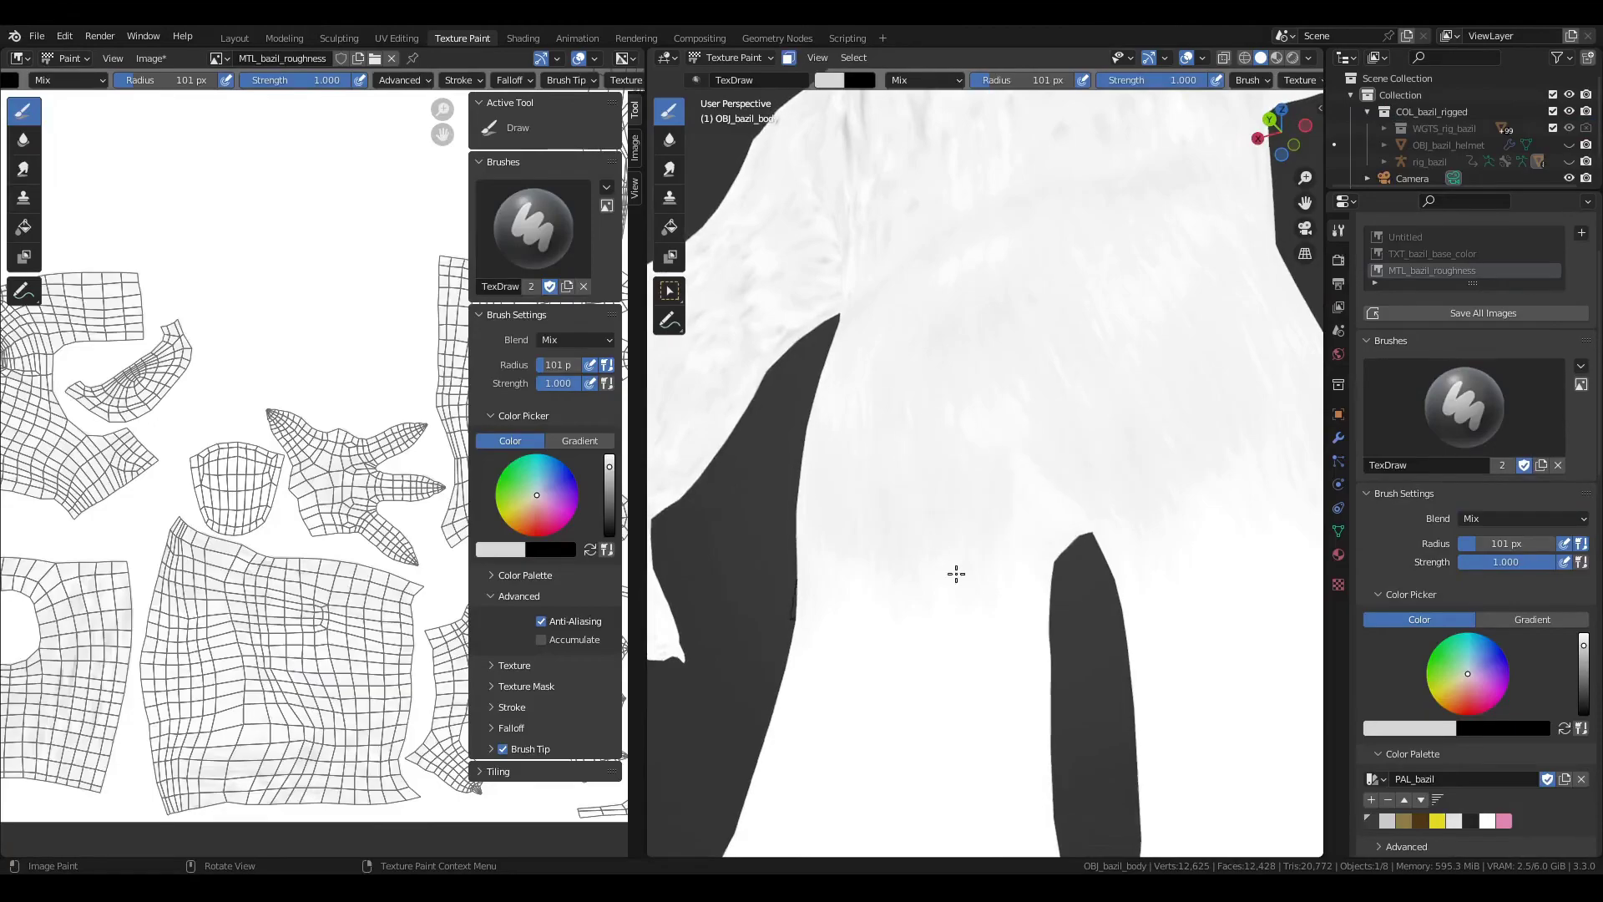
mouse_move(955, 573)
middle_mouse_down()
mouse_move(1056, 526)
mouse_move(1012, 423)
mouse_move(975, 503)
mouse_move(1077, 584)
mouse_move(1047, 599)
middle_mouse_up()
- Paint subtle light grey strokes on the MTL_bazil_roughness image over the badger's torso and upper legs, reducing the Draw radius to 110 px
key("f")
left_click(1055, 569)
scroll(1046, 599, "down", 2)
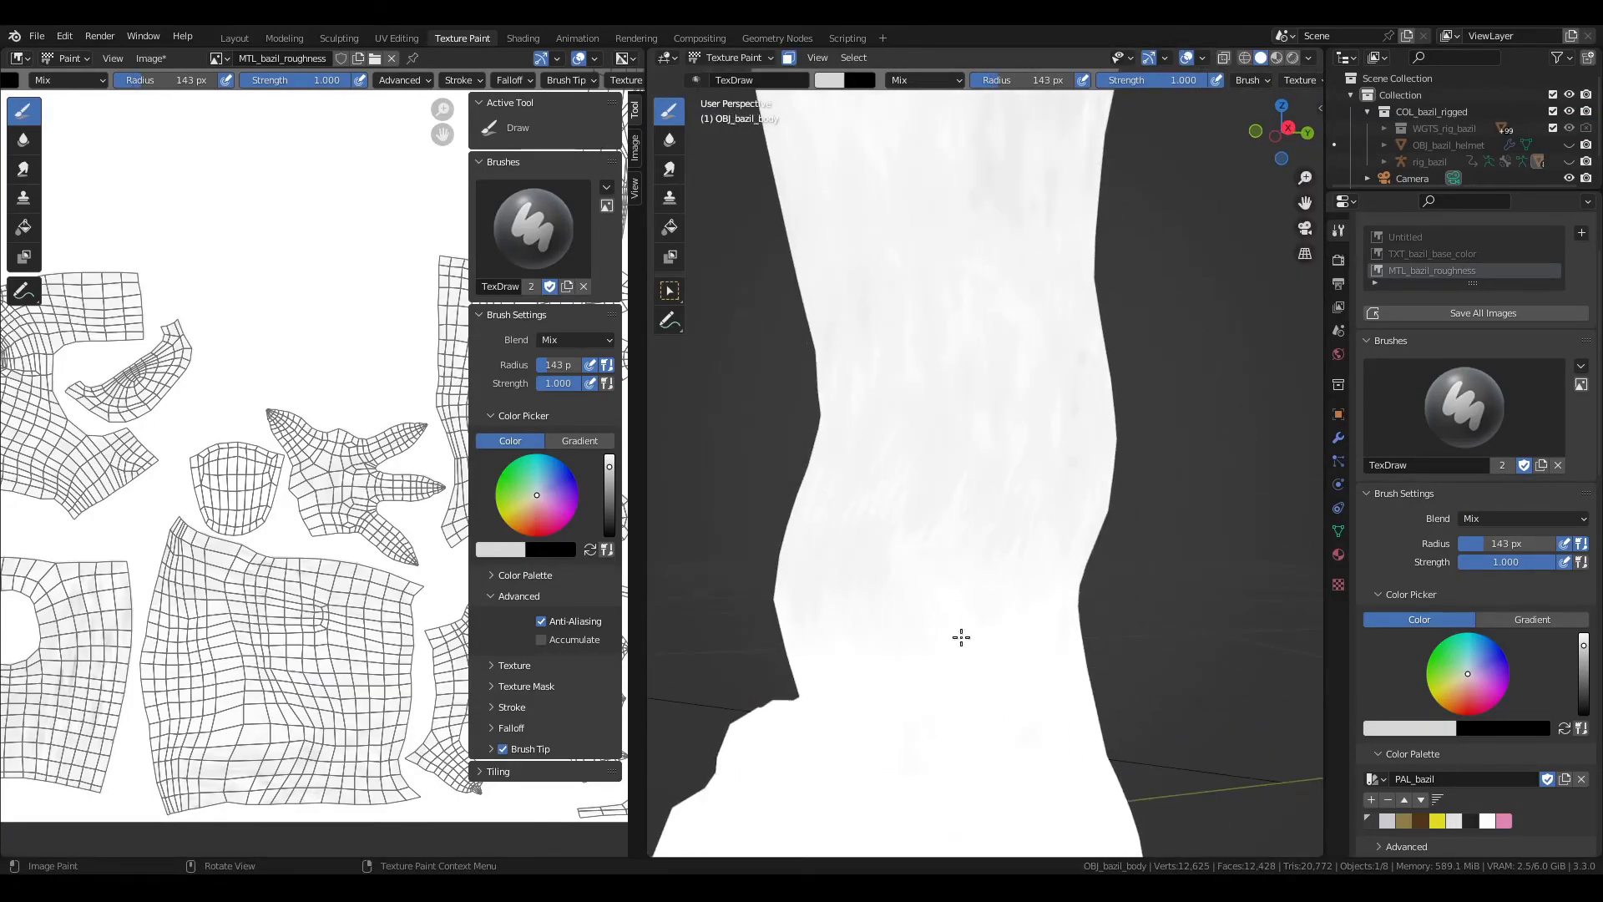
middle_click_drag(1023, 613, 911, 511)
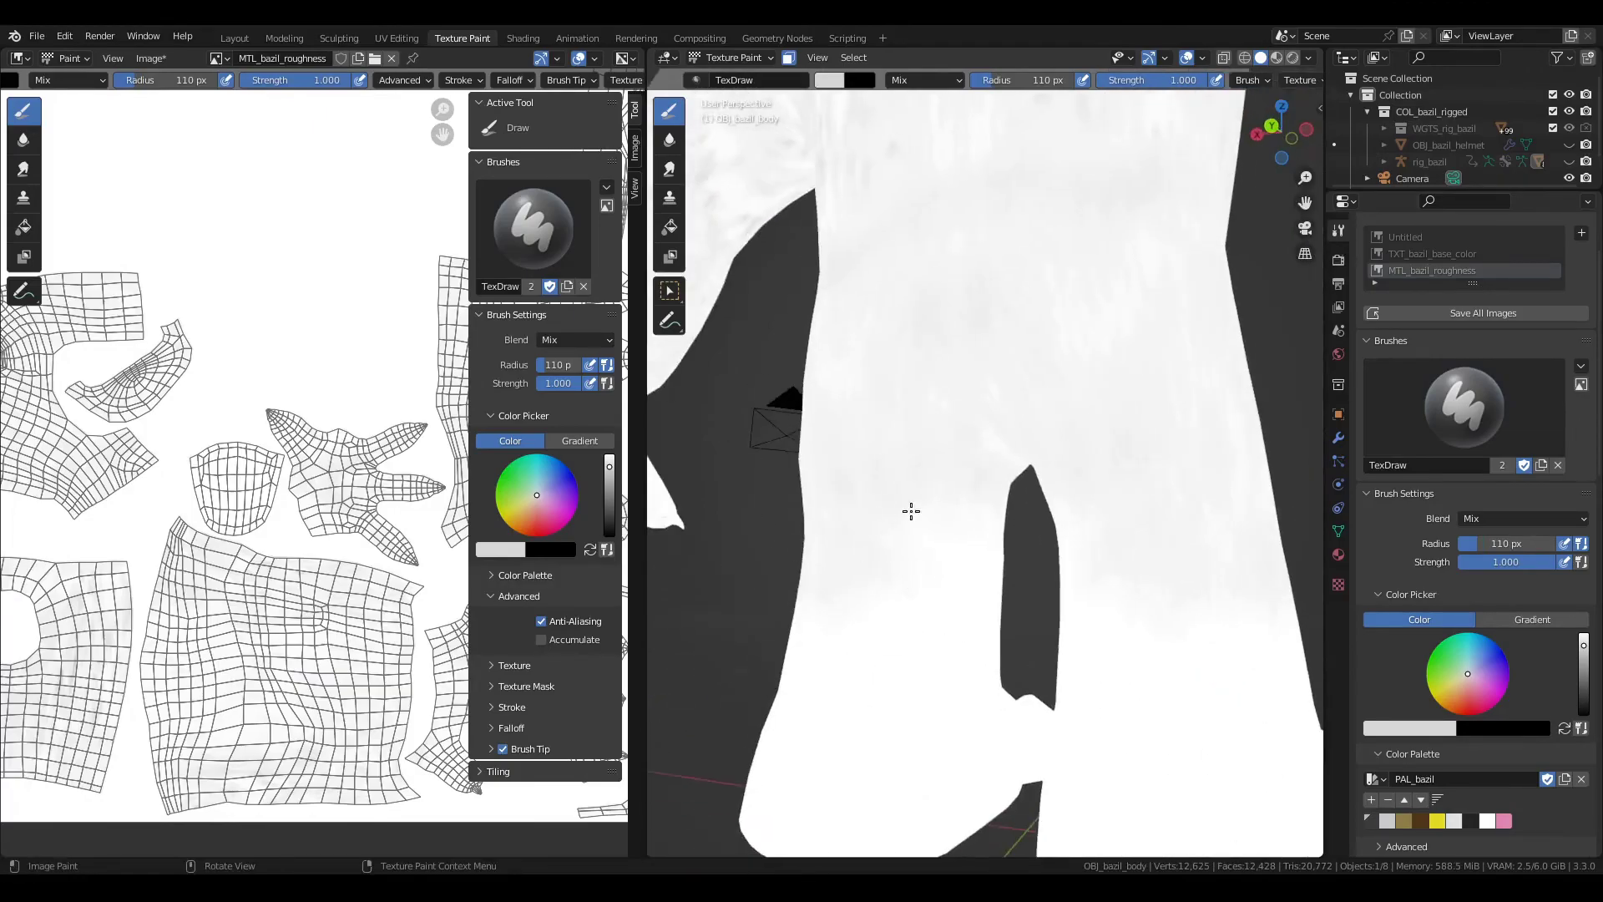
middle_click_drag(1014, 556, 973, 543)
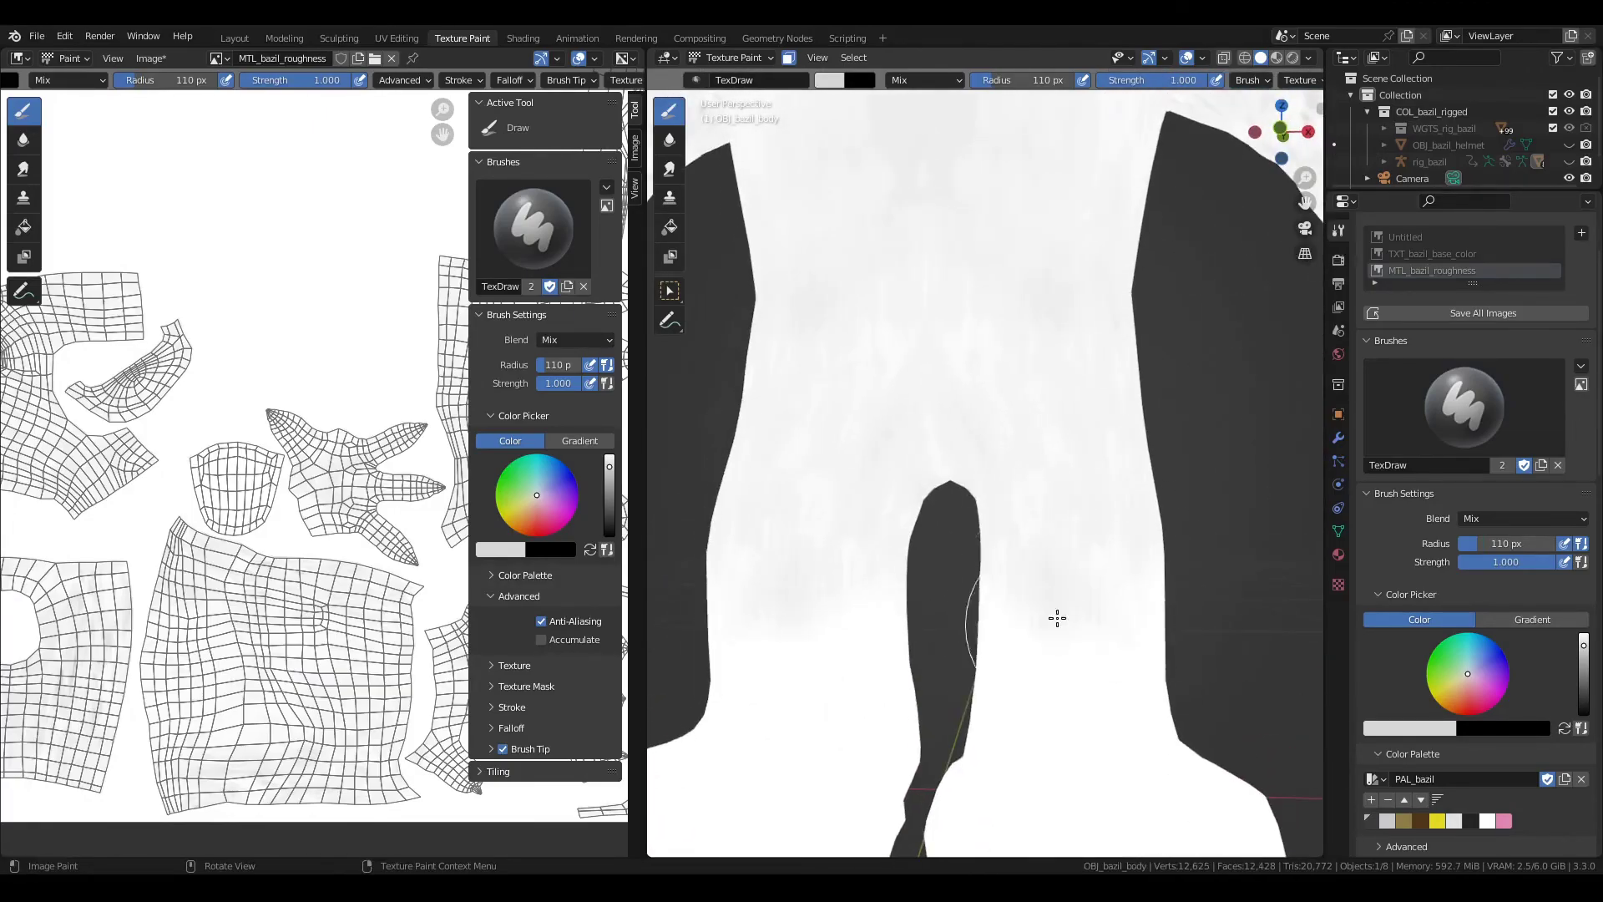
mouse_move(1057, 618)
middle_mouse_down("shift")
mouse_move(1055, 534)
mouse_move(1051, 604)
mouse_move(1069, 576)
mouse_move(994, 564)
mouse_move(1014, 496)
middle_mouse_up("shift")
- Save the file, reduce the Draw radius to 80 px and extend the roughness strokes down the badger's lower legs
key("ctrl+s")
key("z")
key("f")
left_click(1006, 589)
key("z")
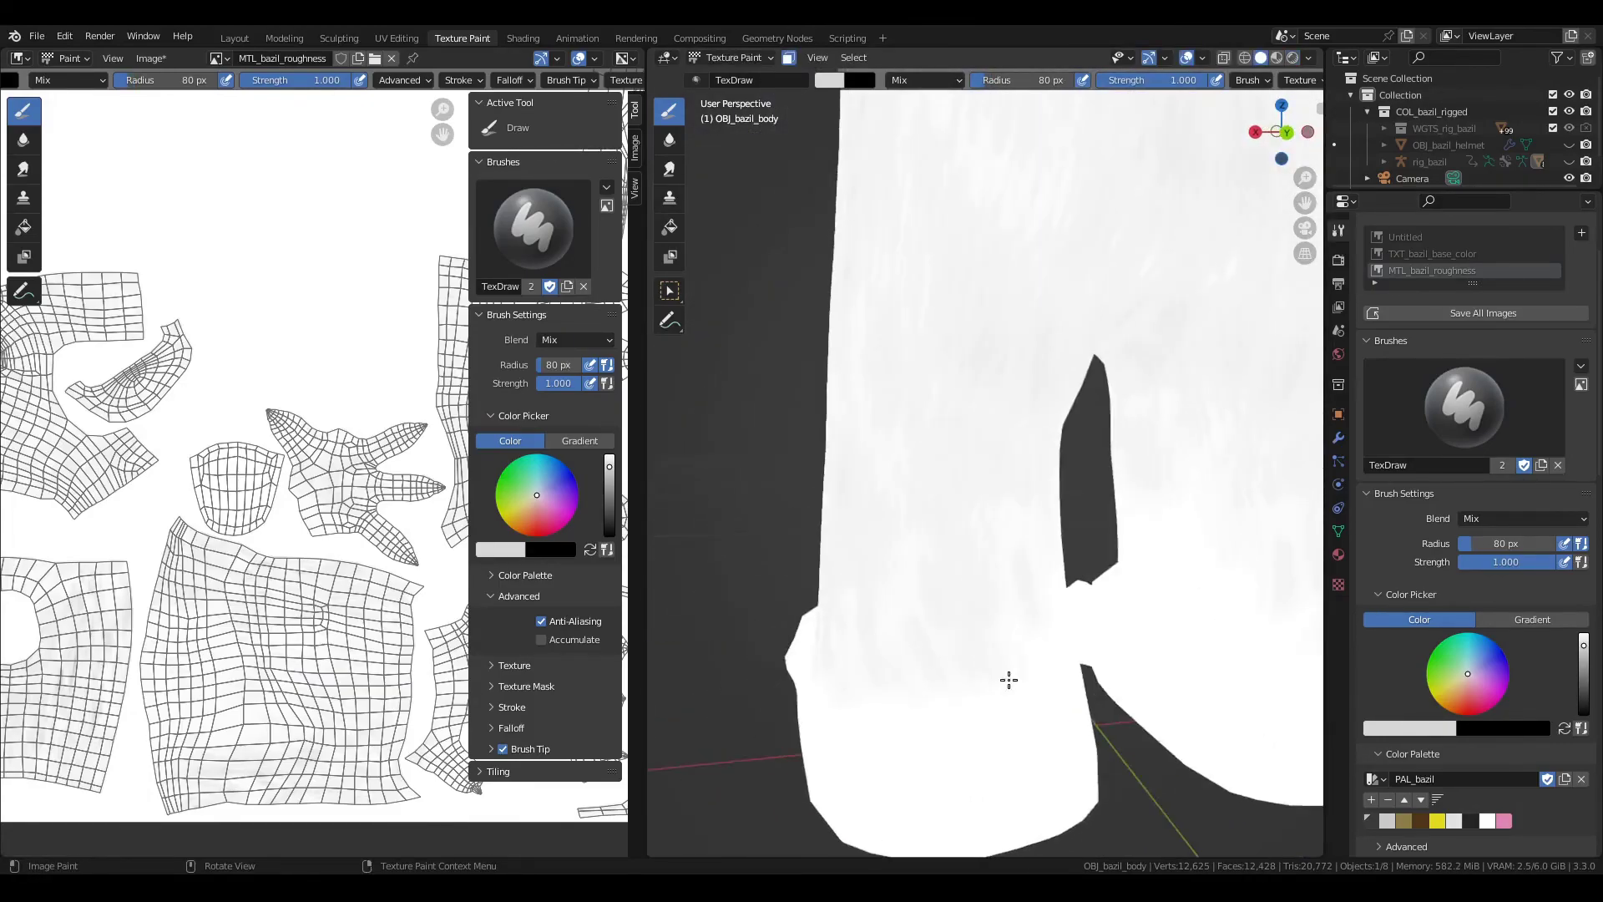
mouse_move(1009, 680)
middle_mouse_down()
mouse_move(909, 558)
mouse_move(905, 476)
mouse_move(910, 512)
mouse_move(1086, 560)
mouse_move(1010, 554)
mouse_move(1034, 509)
mouse_move(994, 537)
mouse_move(1106, 583)
mouse_move(973, 590)
mouse_move(838, 500)
mouse_move(901, 484)
mouse_move(1023, 501)
mouse_move(833, 686)
middle_mouse_up()
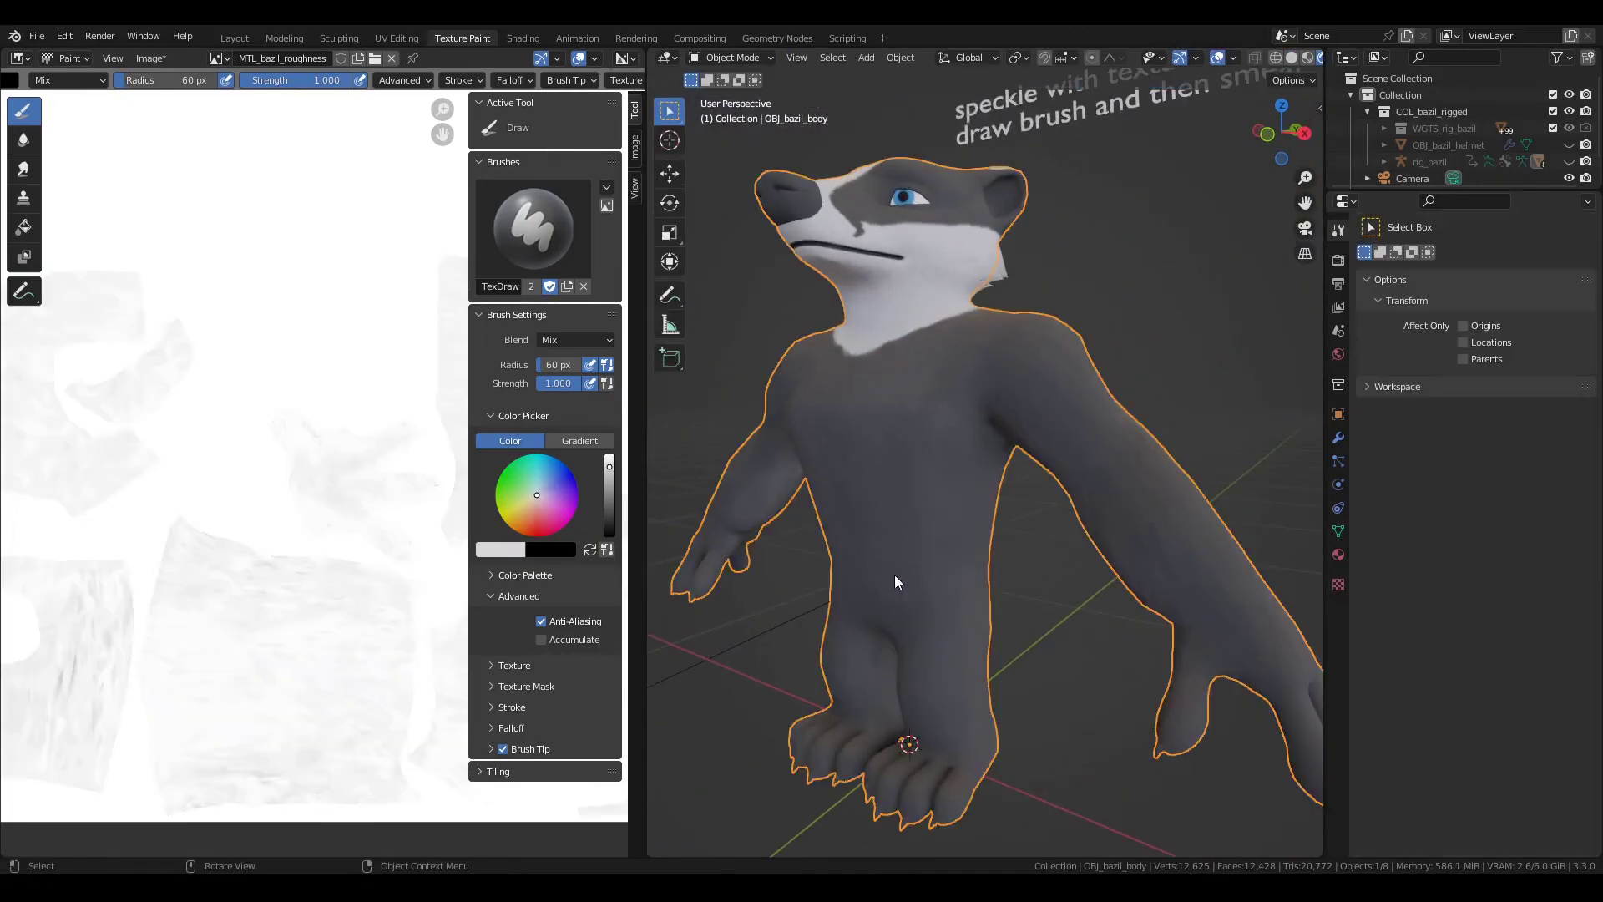
- Rotate the Sun freely with Trackball rotation to examine the roughness on the badger's body, feet and hand under changing light
key("r")
key("r")
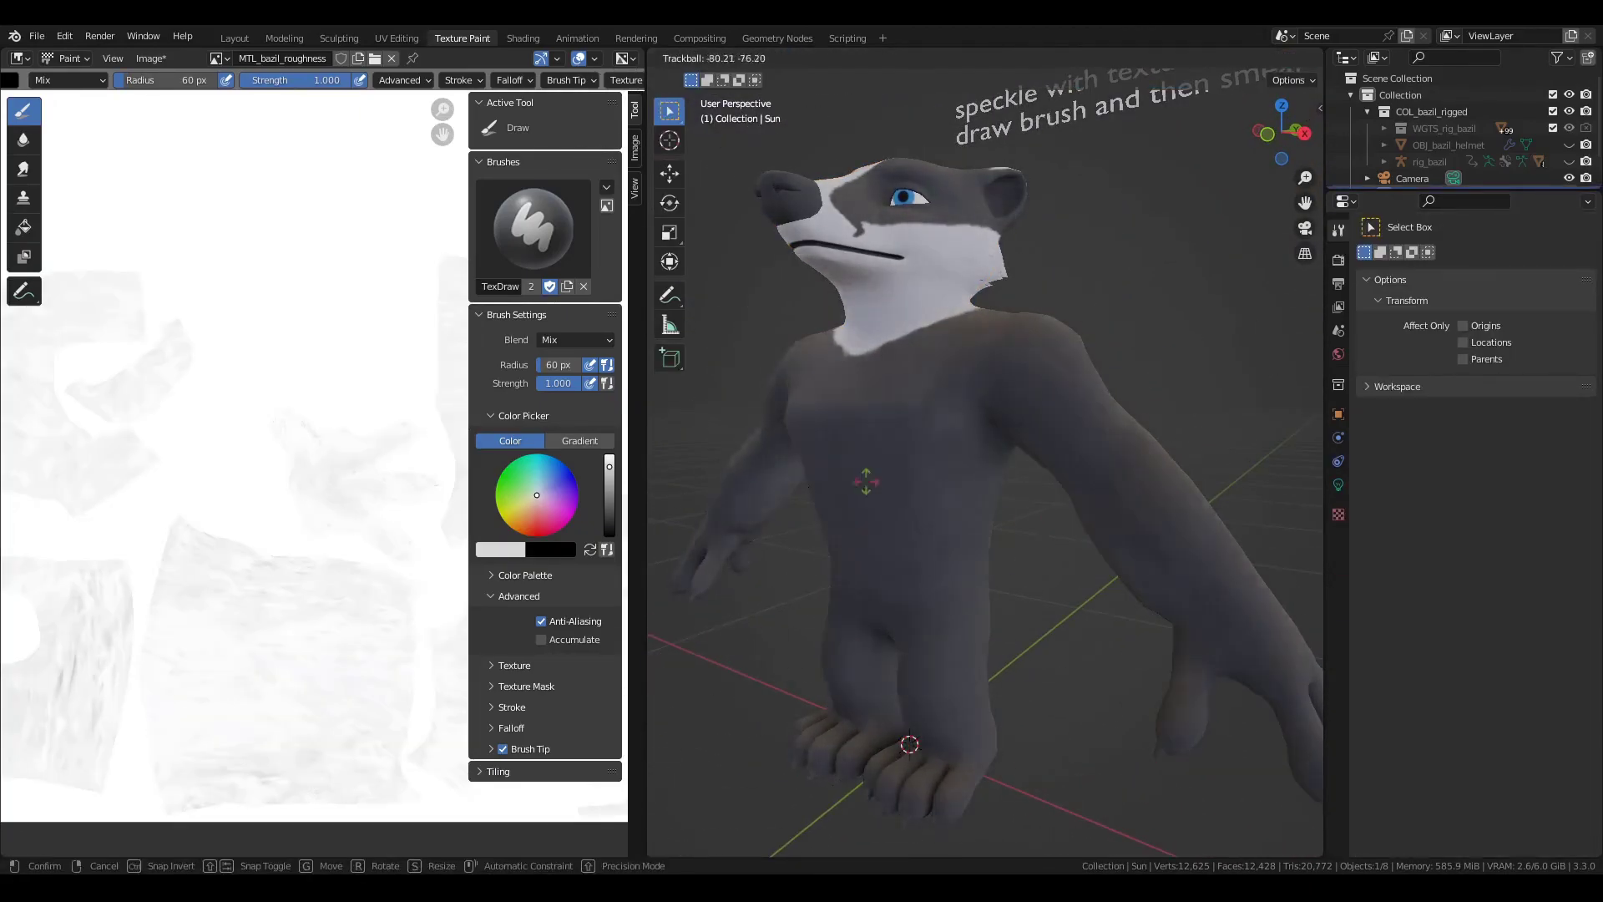
mouse_move(781, 551)
left_click(1086, 576)
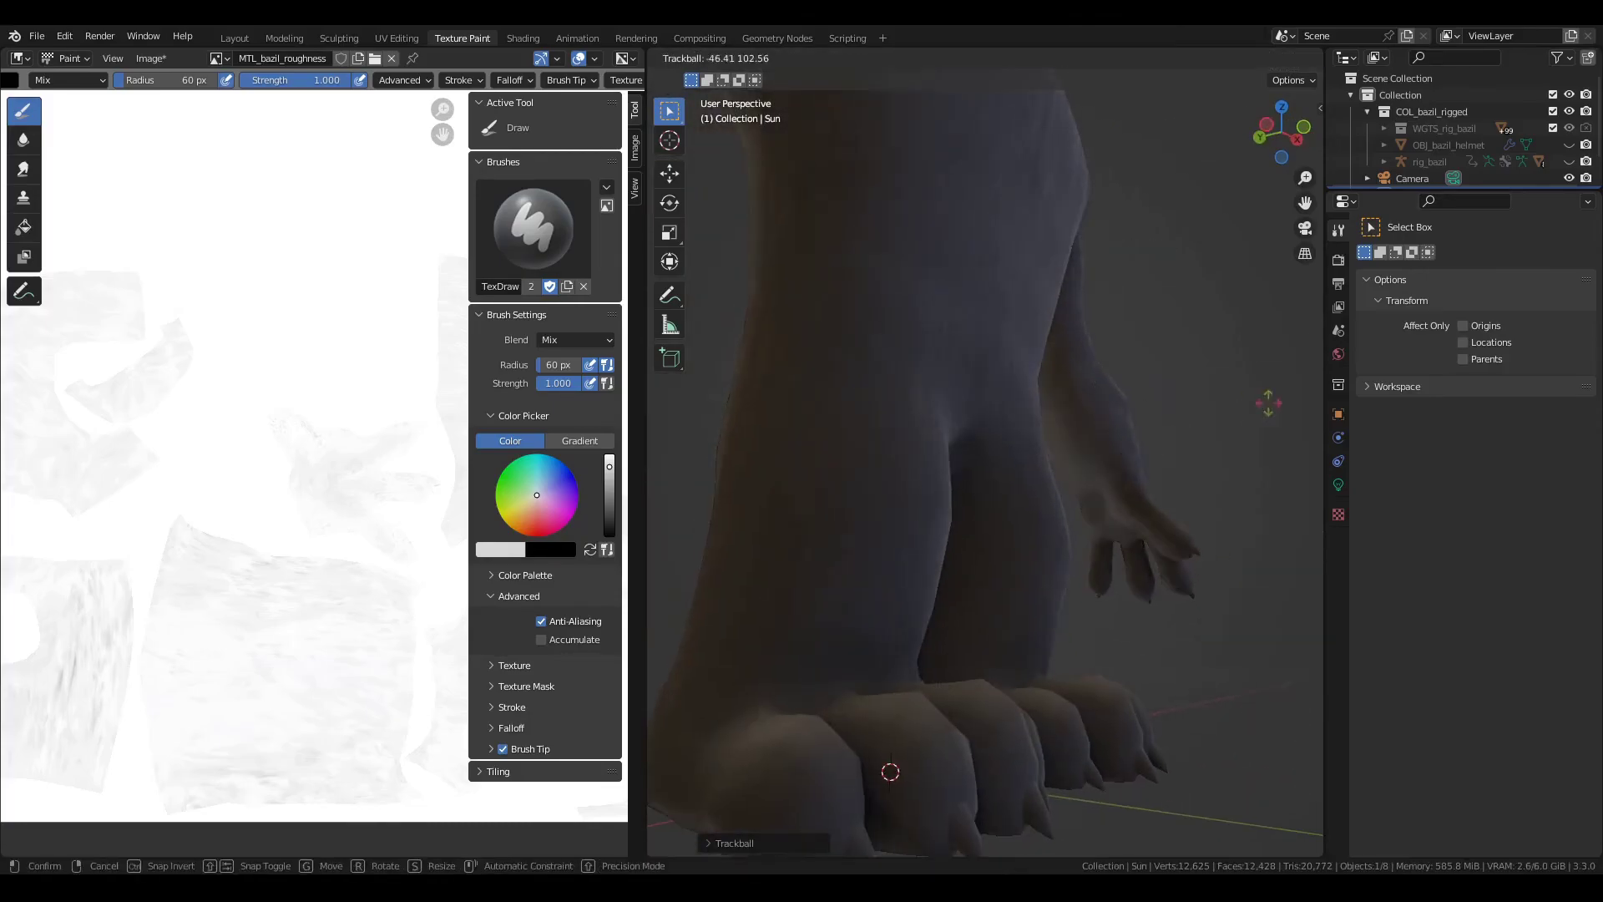
middle_click_drag(1077, 585, 953, 385)
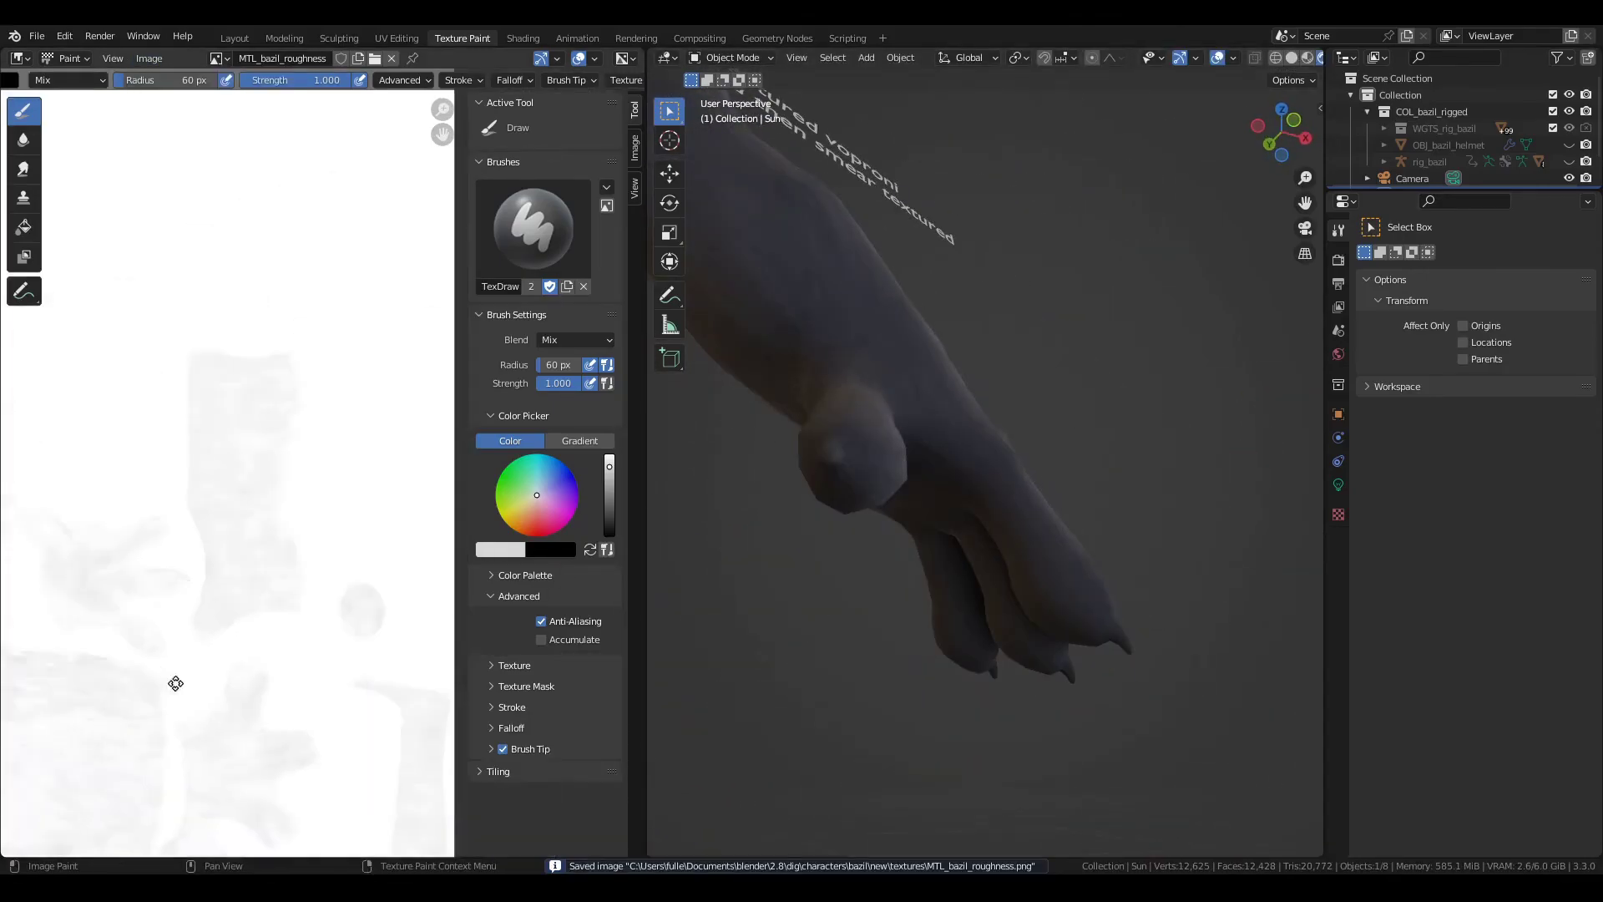
key("r")
key("r")
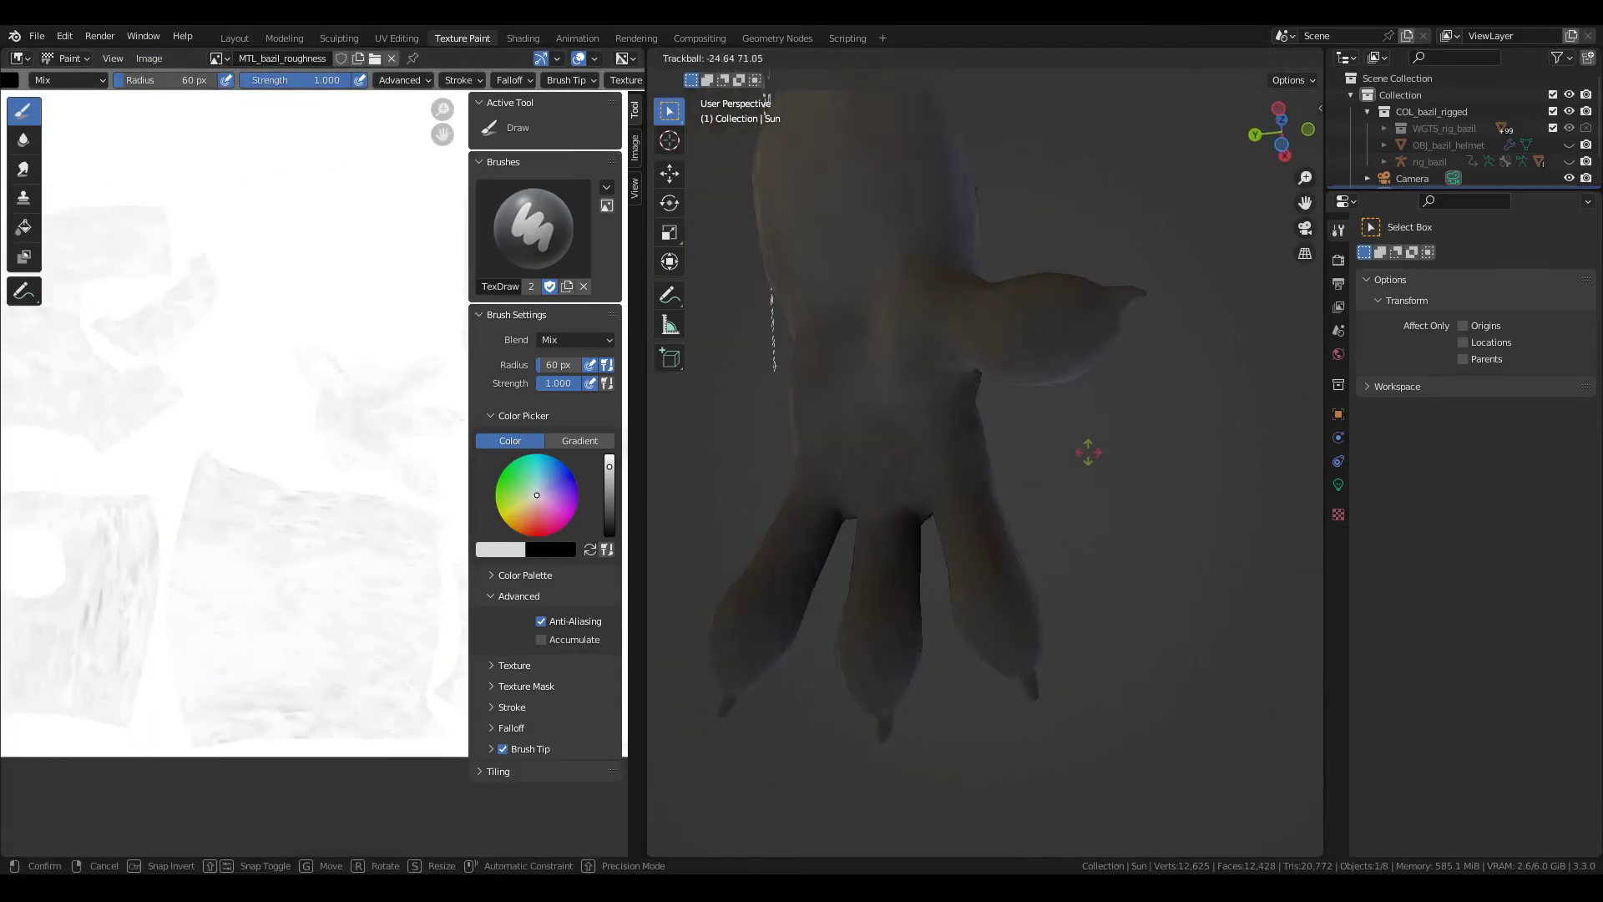
mouse_move(943, 471)
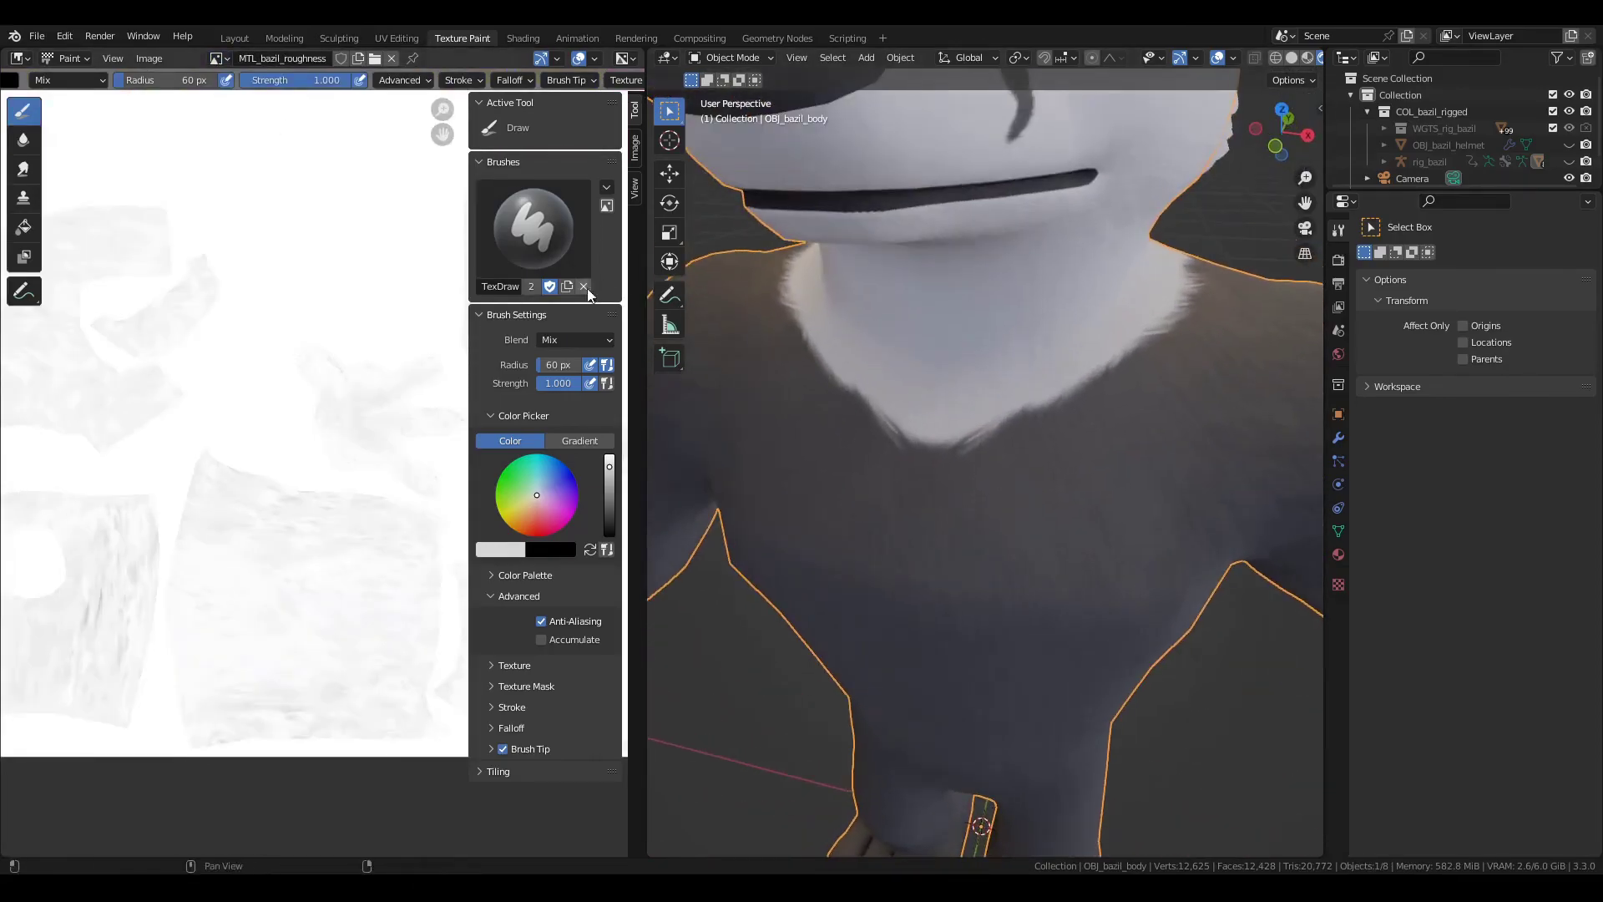
- Return the badger body to Texture Paint, smear the white neck fur edge on TXT_bazil_base_color at 39 px radius and save the image
left_click(276, 115)
key("ctrl+Tab")
left_click(998, 329)
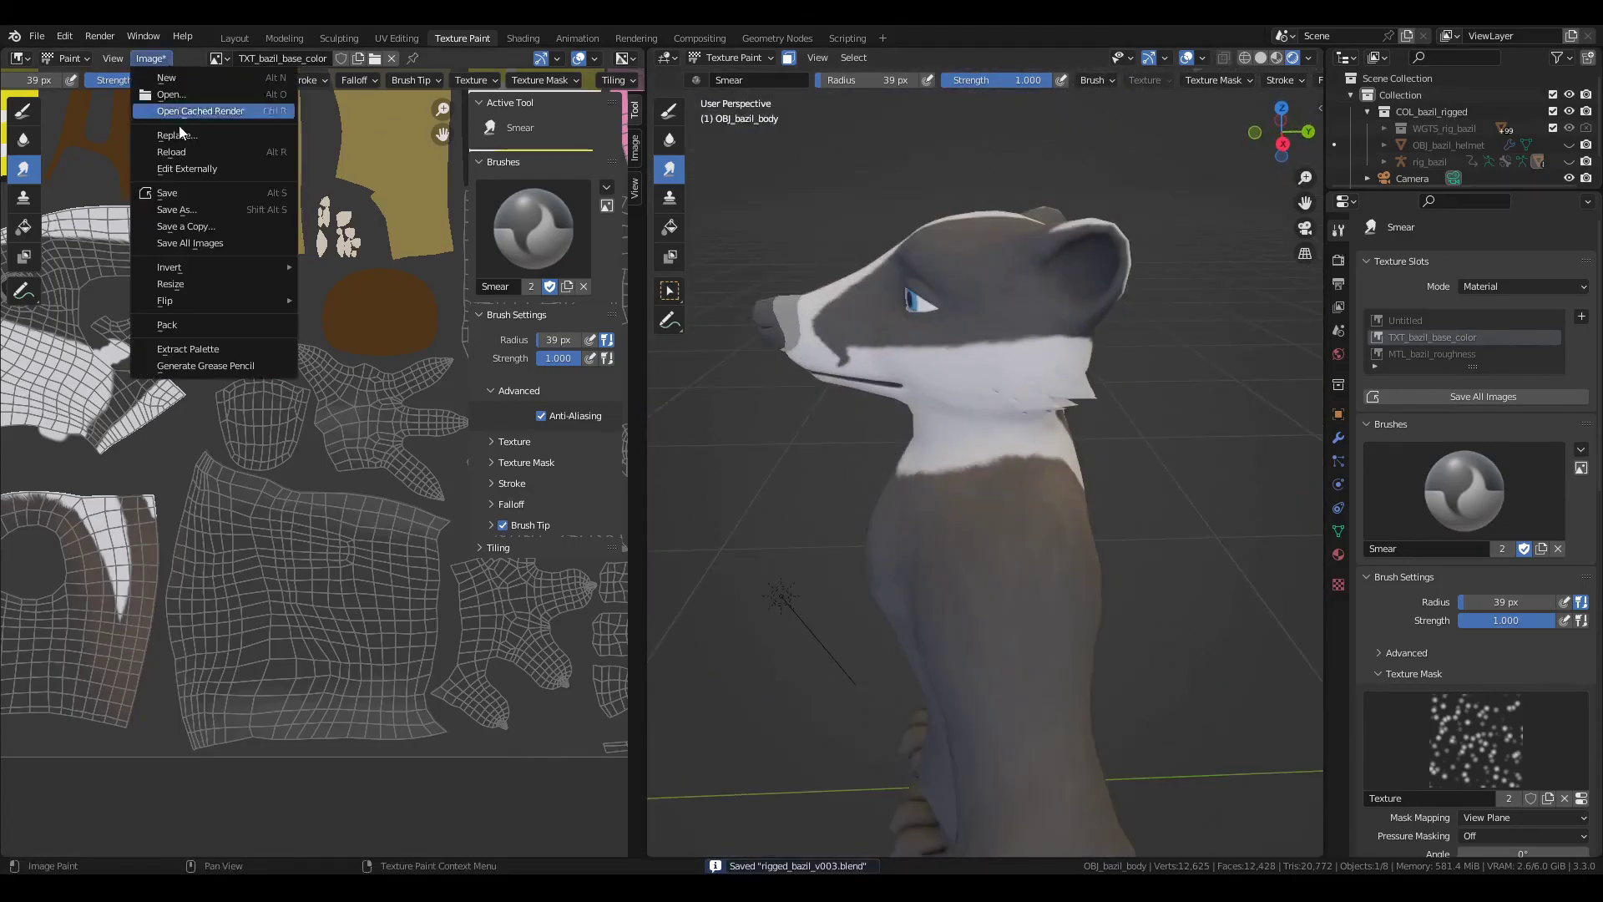
left_click(167, 199)
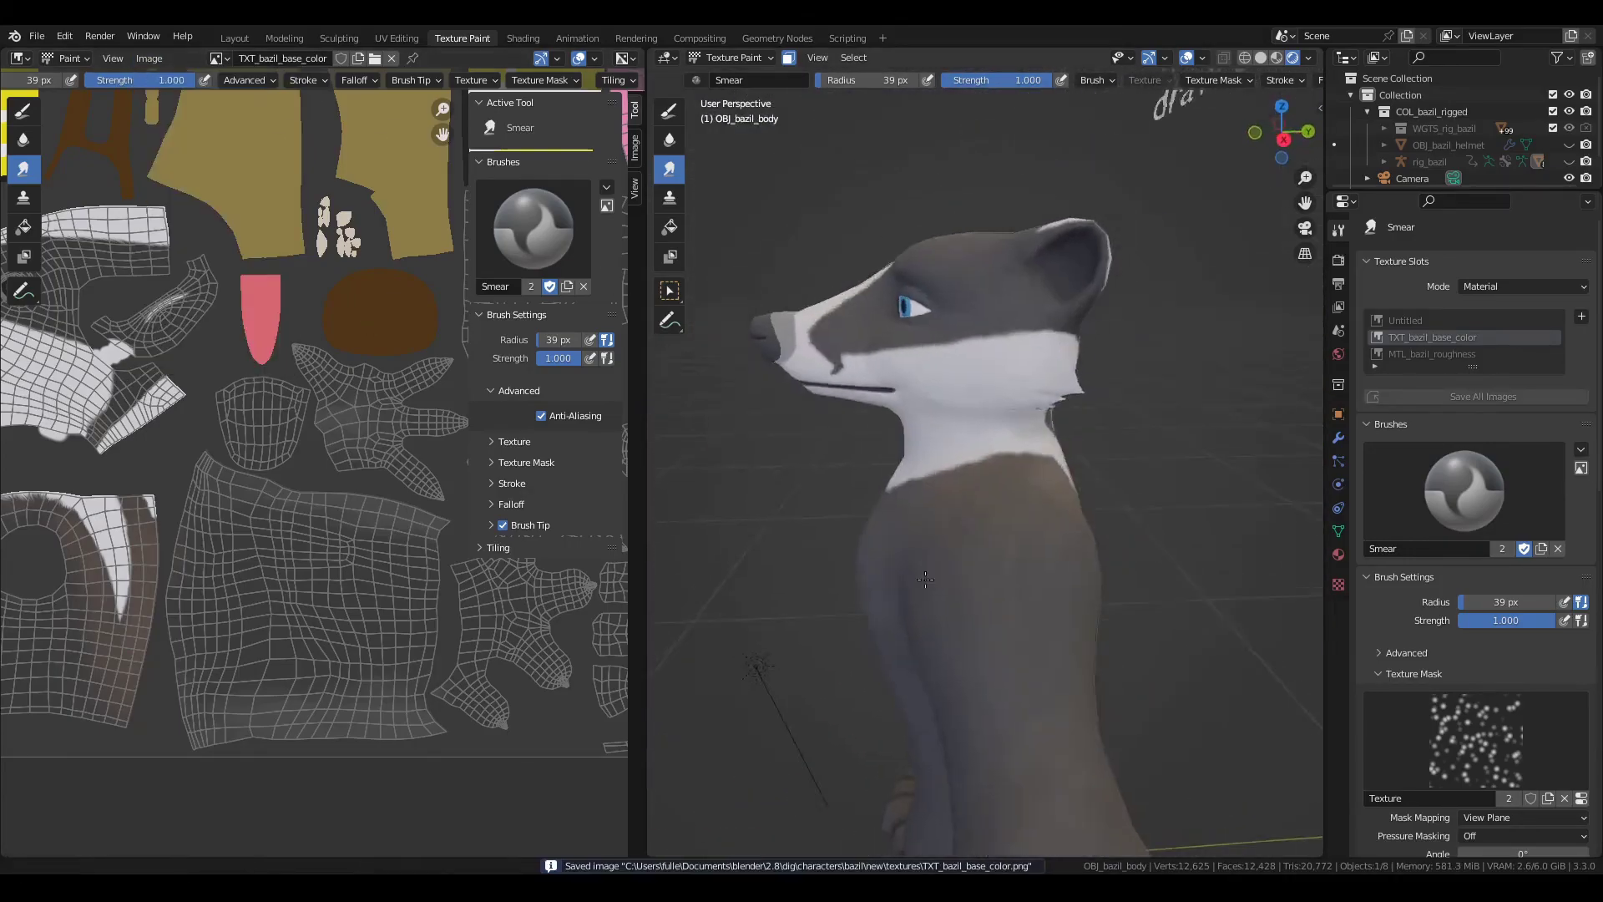